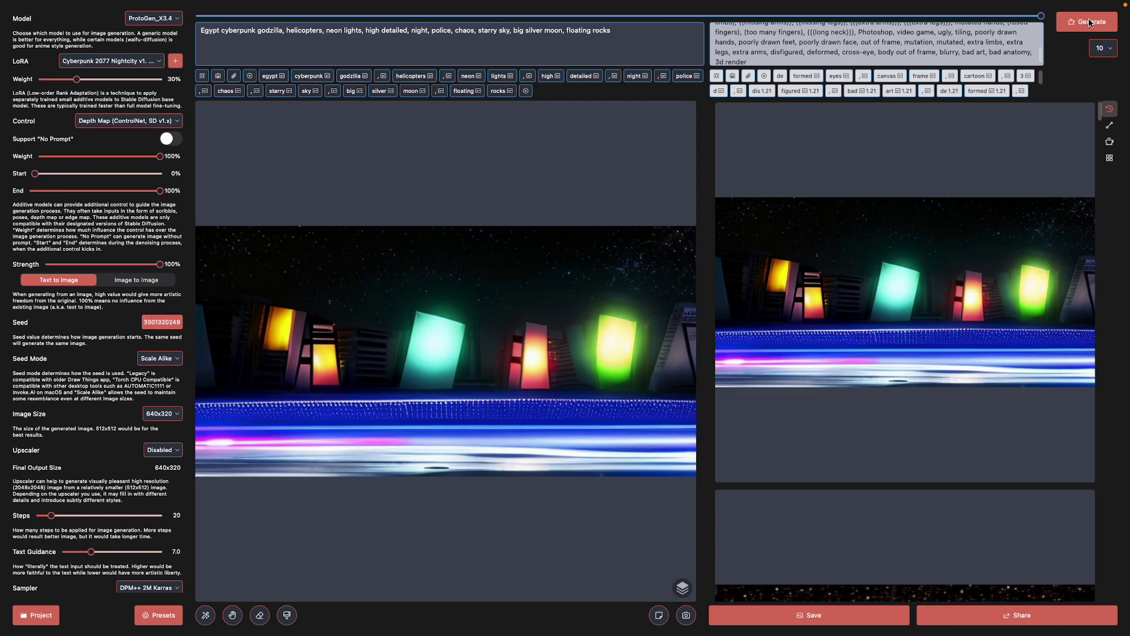
Clear the canvas so a new image generation can start from scratch
click(659, 616)
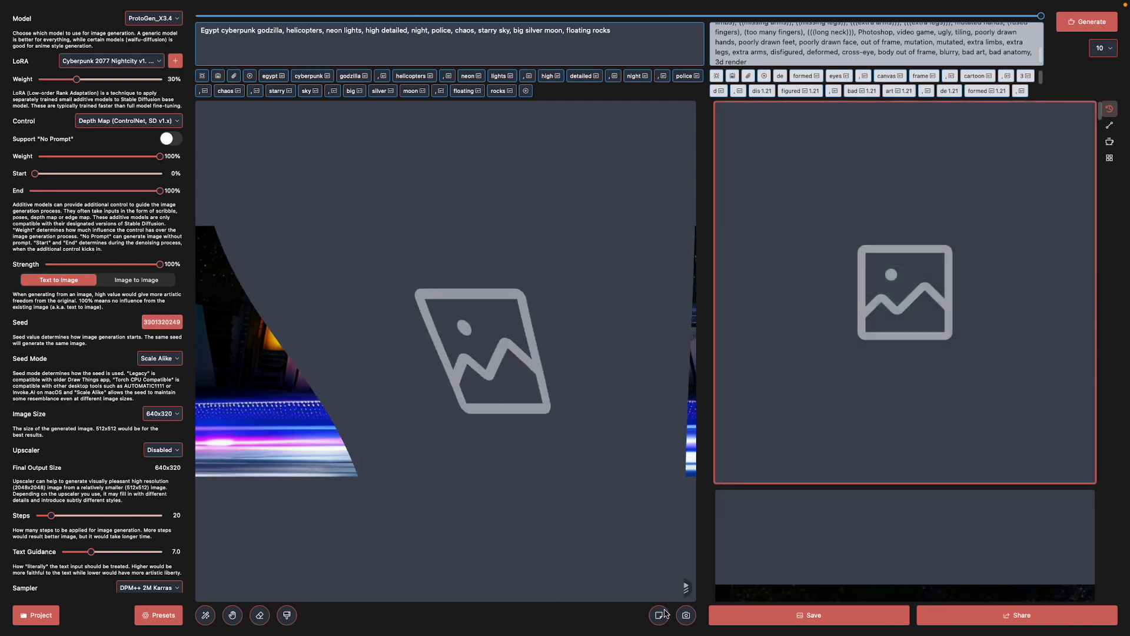
click(682, 588)
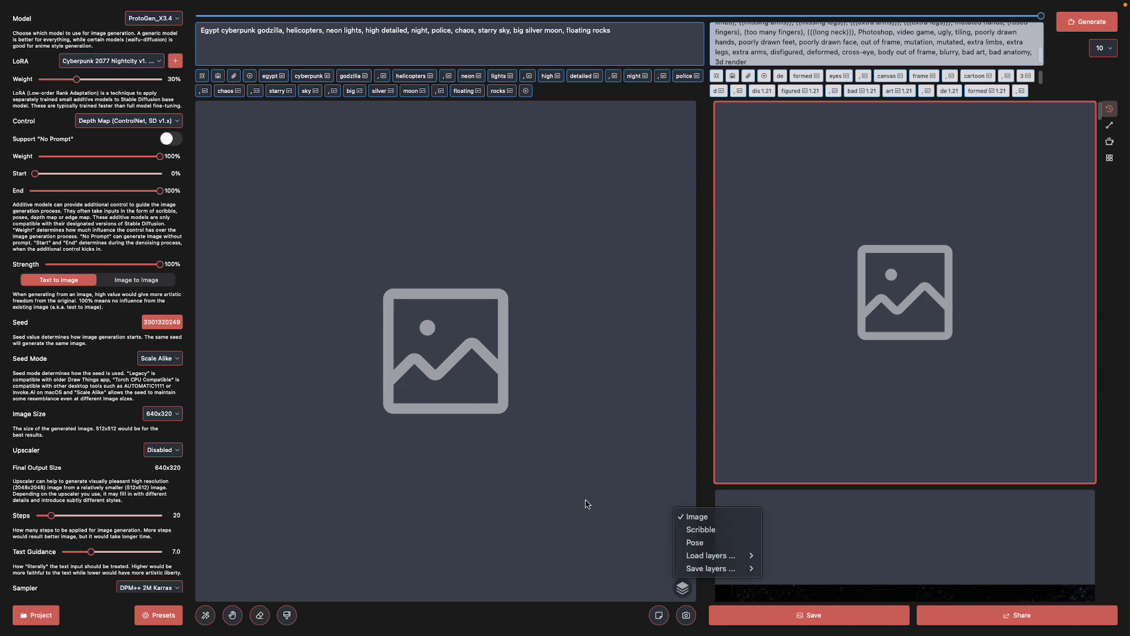
click(588, 504)
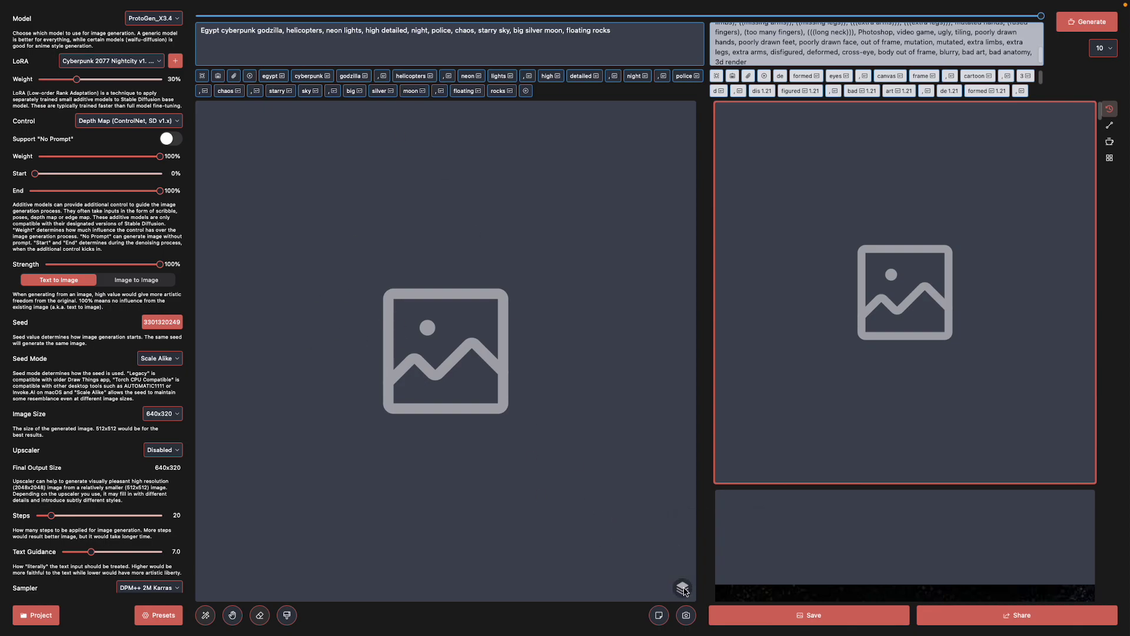
Load equirectangular_004.png from the Desktop as the depth map layer, previewing it before opening
click(683, 588)
mouse_move(711, 556)
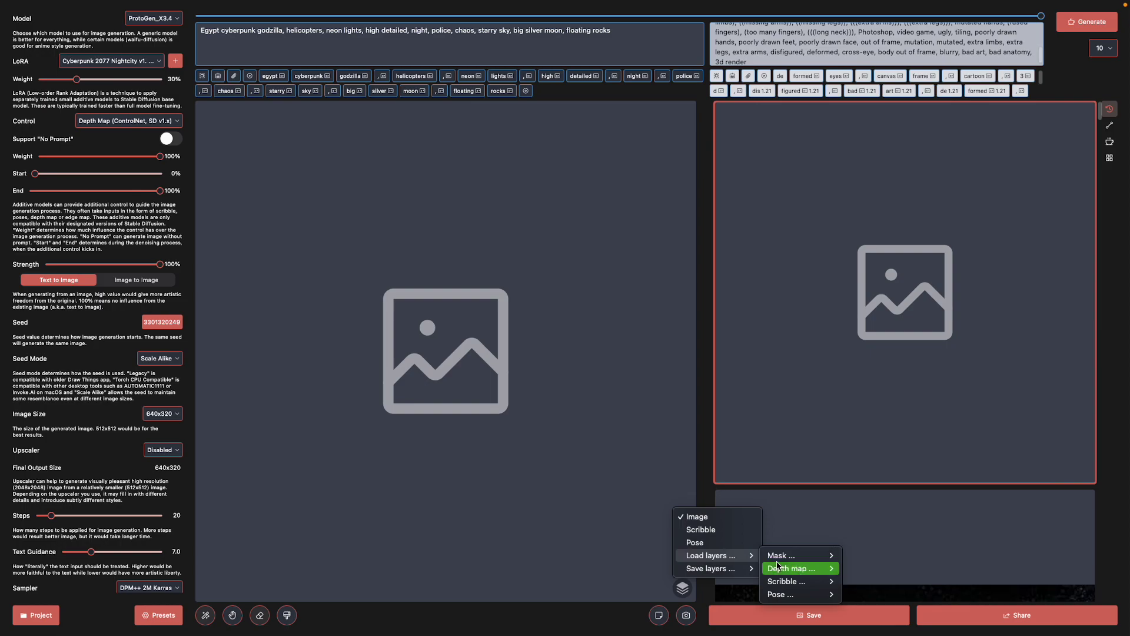
mouse_move(781, 568)
click(874, 583)
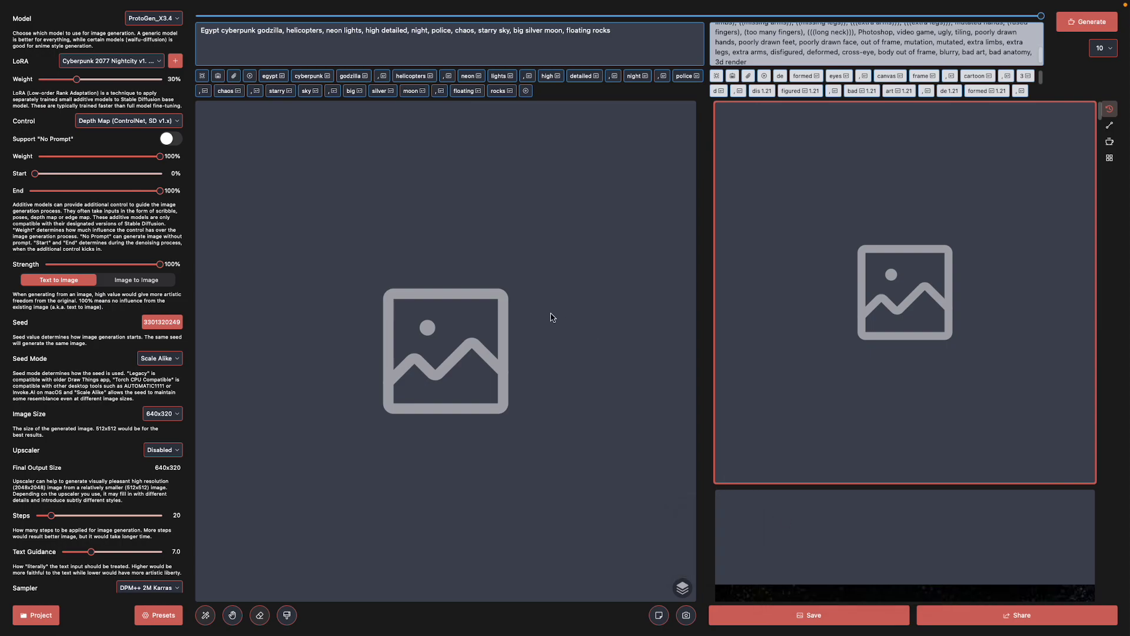
click(458, 106)
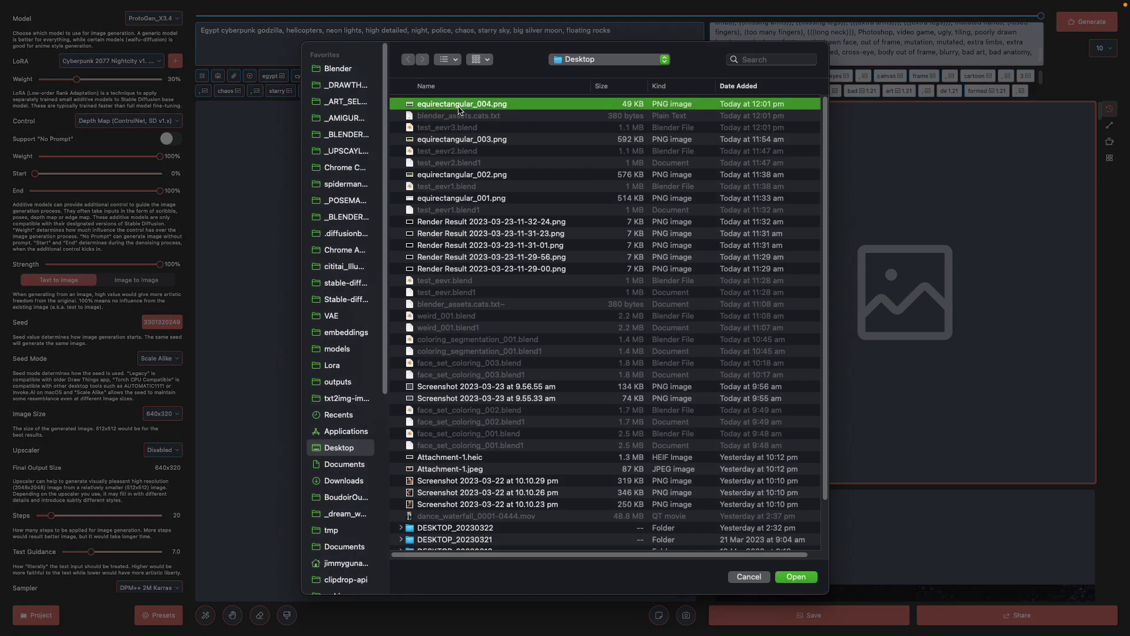
key(space)
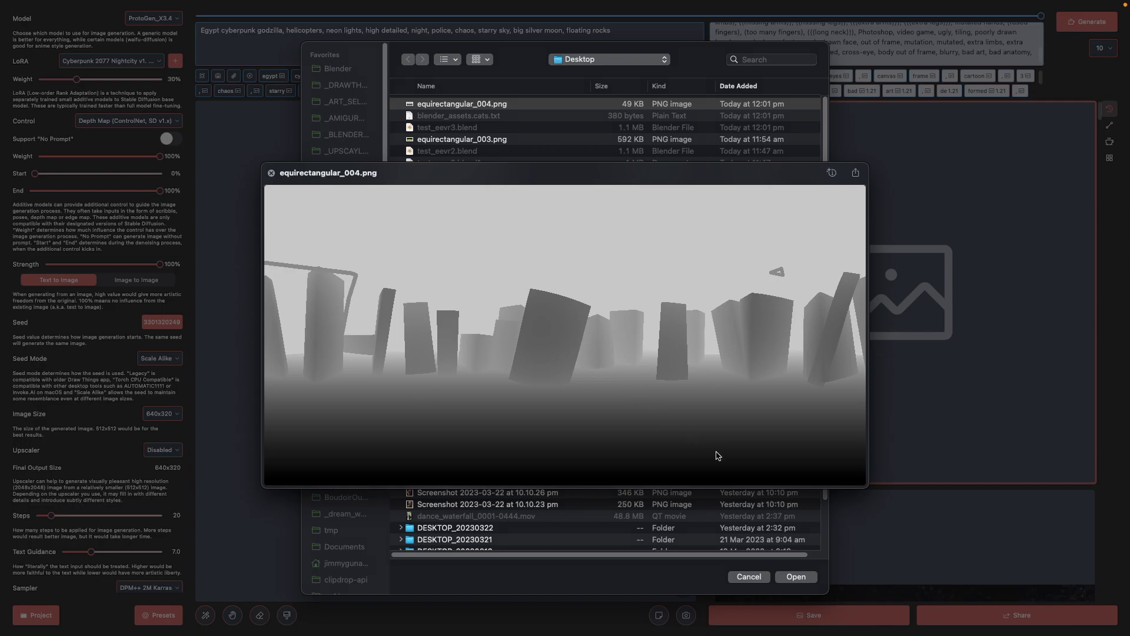
key(space)
key(Return)
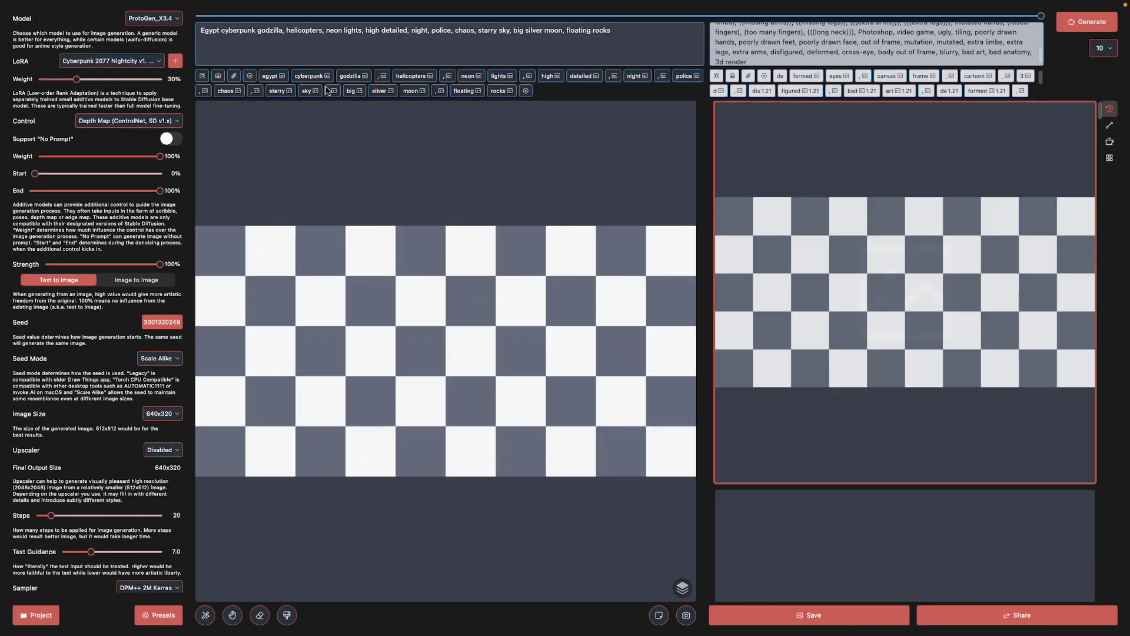
Generate the image from the Egypt cyberpunk godzilla prompt, and review the negative prompt and generation settings
key(super+Return)
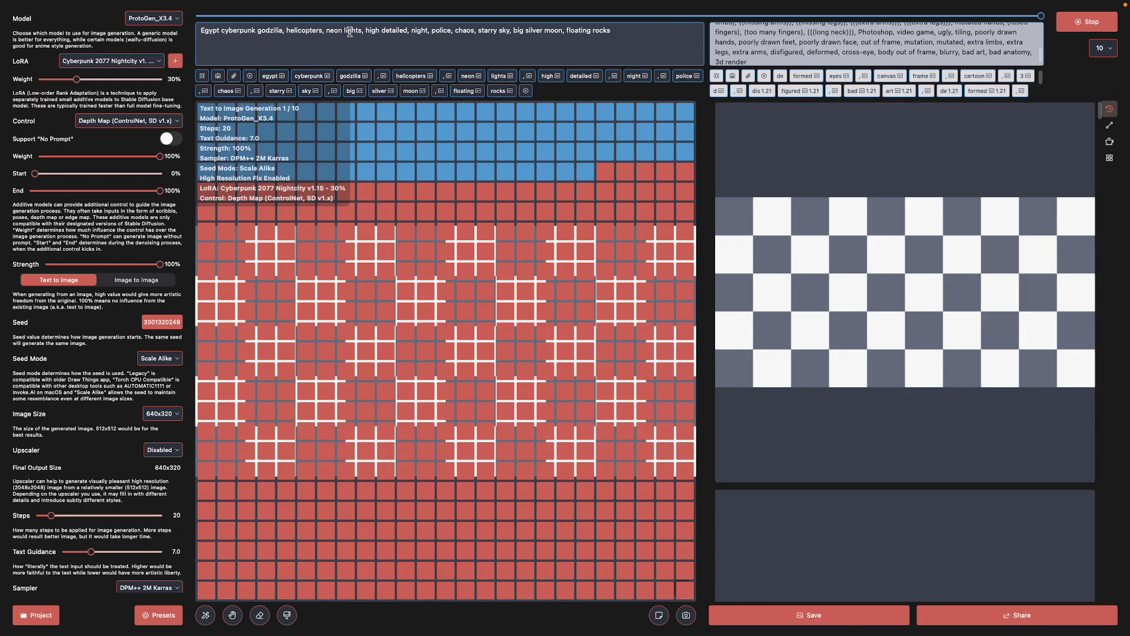
scroll(745, 35, up, 5)
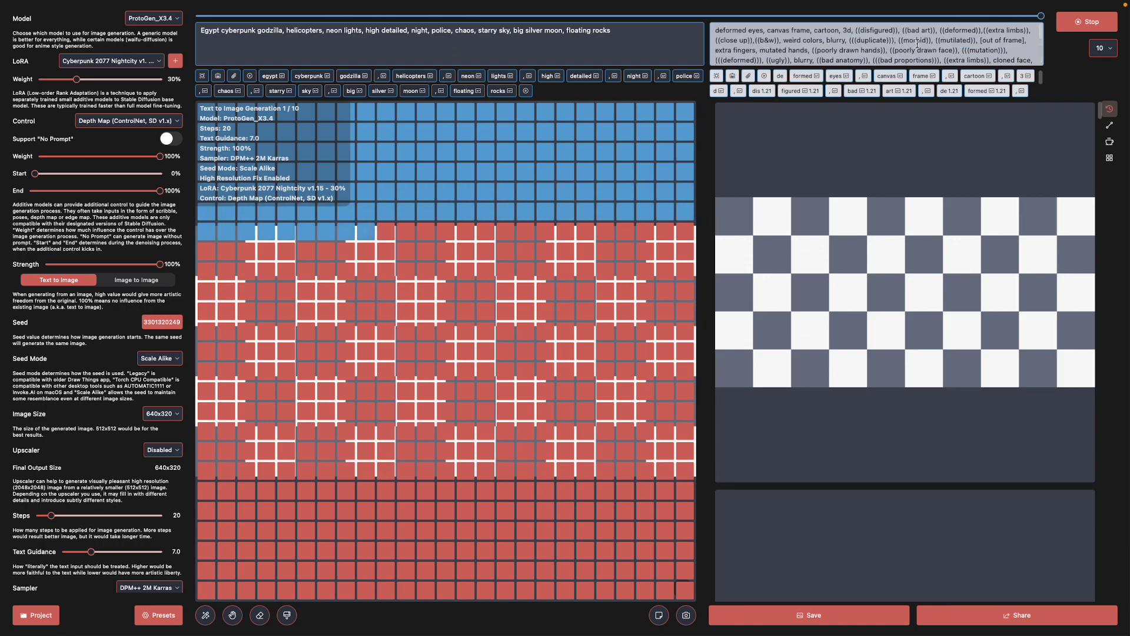
scroll(894, 38, down, 3)
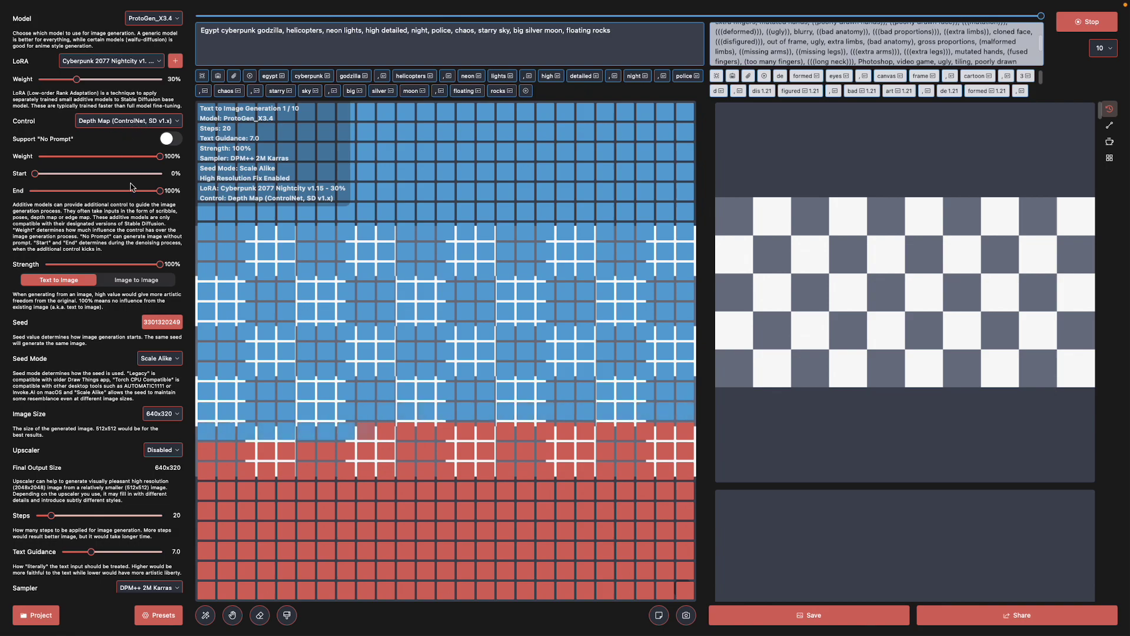
scroll(153, 424, down, 5)
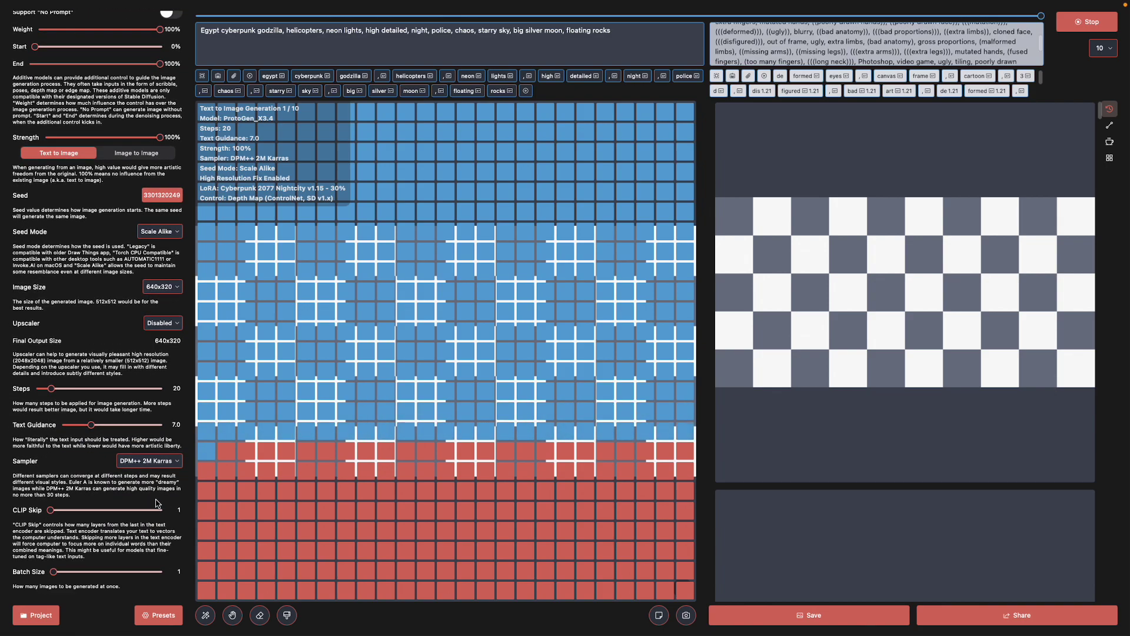
scroll(158, 497, up, 3)
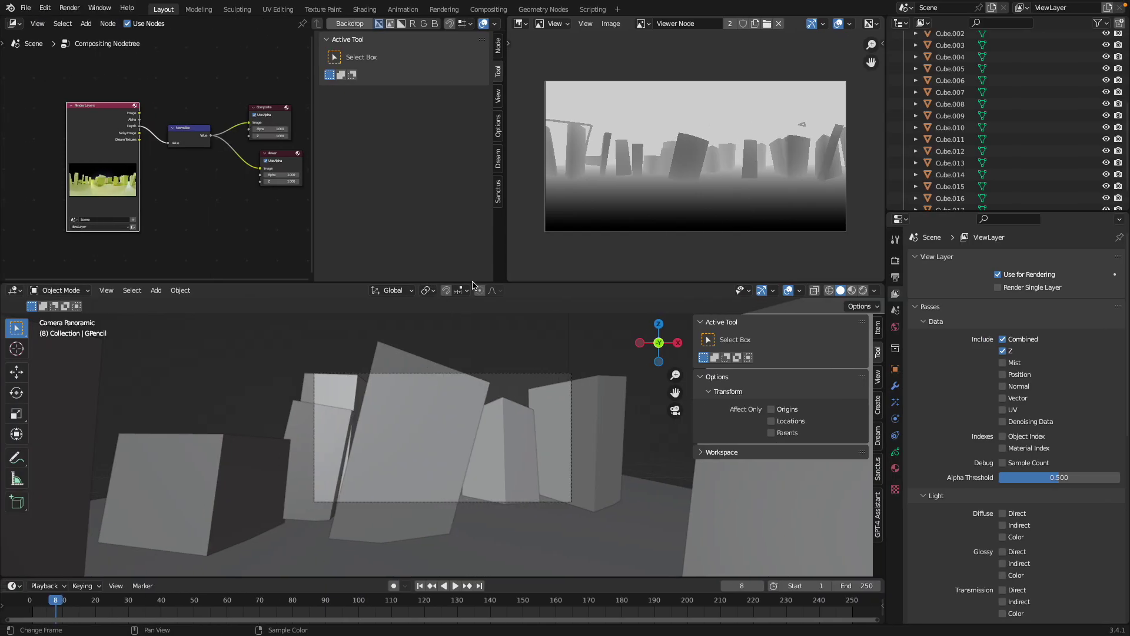
Switch to Blender and examine the compositing nodes that send Depth through Normalize, narrowing the sidebar for more room
scroll(265, 189, up, 2)
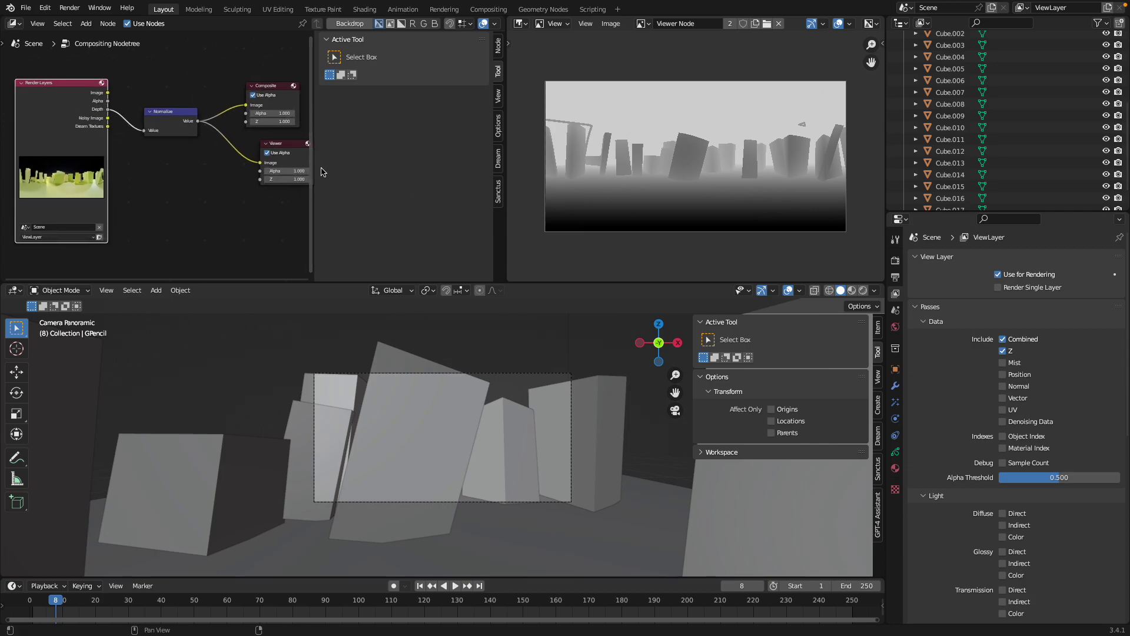
drag(315, 167, 471, 166)
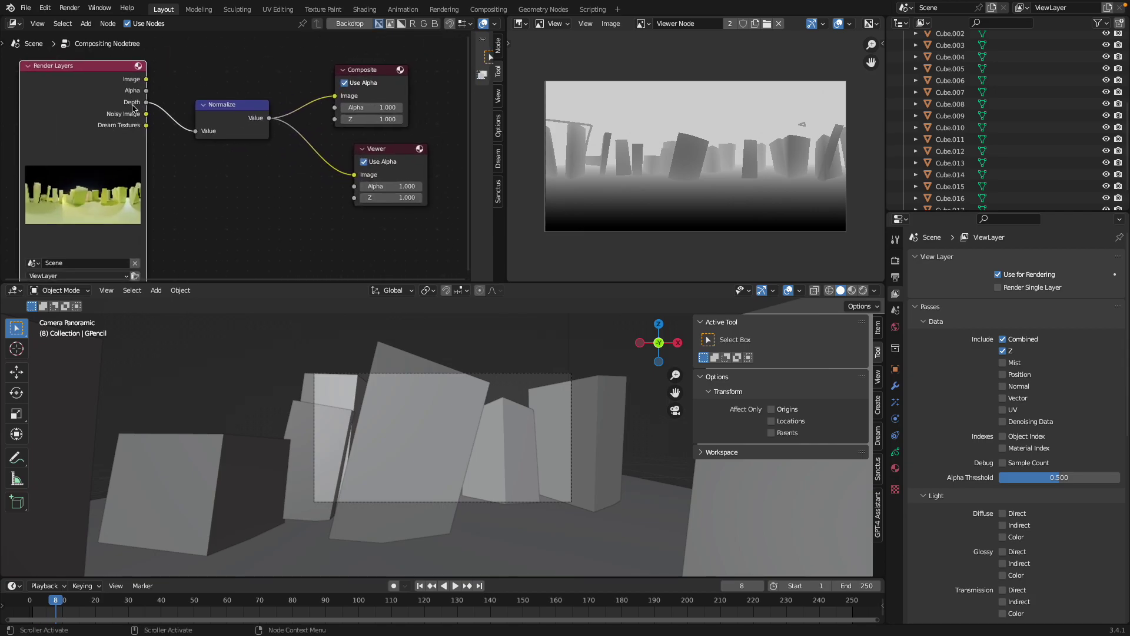
scroll(181, 139, down, 1)
Select the panoramic camera among the blocks and move it slightly within the scene
scroll(537, 374, down, 2)
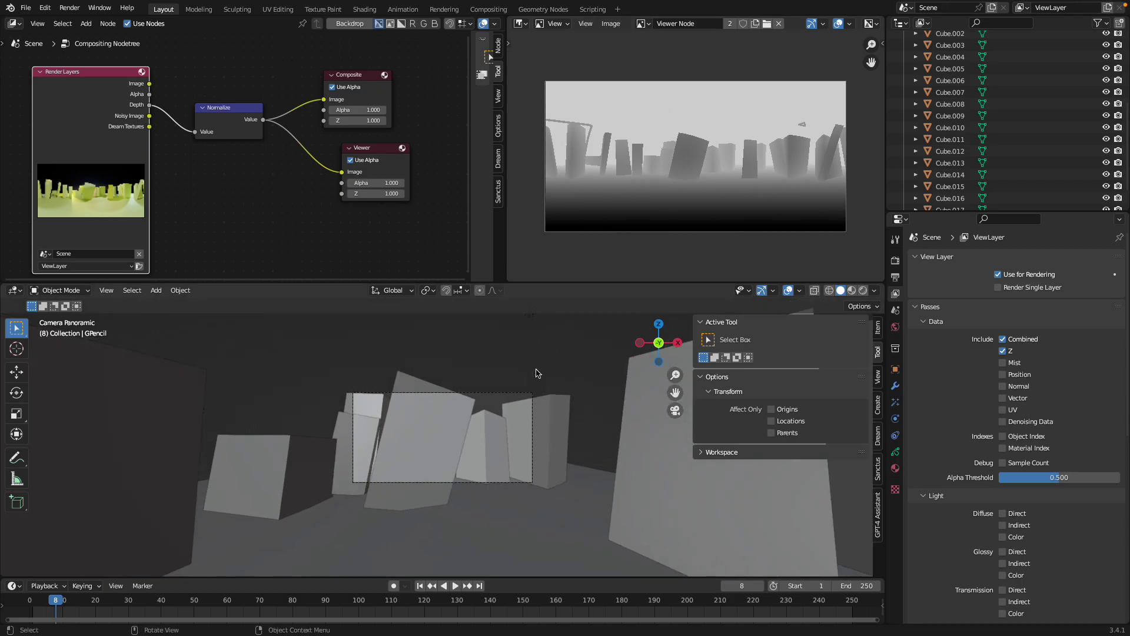
mouse_move(465, 414)
middle_down()
mouse_move(484, 456)
mouse_move(469, 437)
mouse_move(497, 461)
mouse_move(552, 468)
mouse_move(488, 454)
mouse_move(448, 421)
middle_up()
click(439, 442)
key(g)
click(464, 423)
key(g)
click(435, 420)
key(g)
click(434, 418)
middle_drag(434, 418, 442, 417)
middle_drag(717, 222, 825, 188)
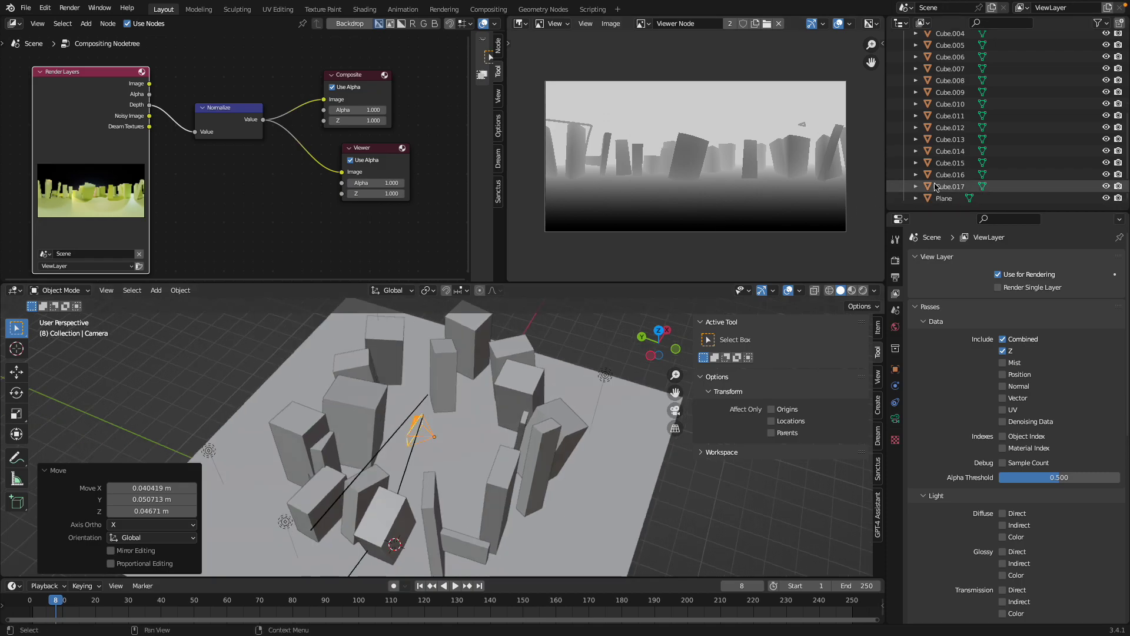
Delete the GPencil object from the scene's Collection
scroll(975, 143, up, 5)
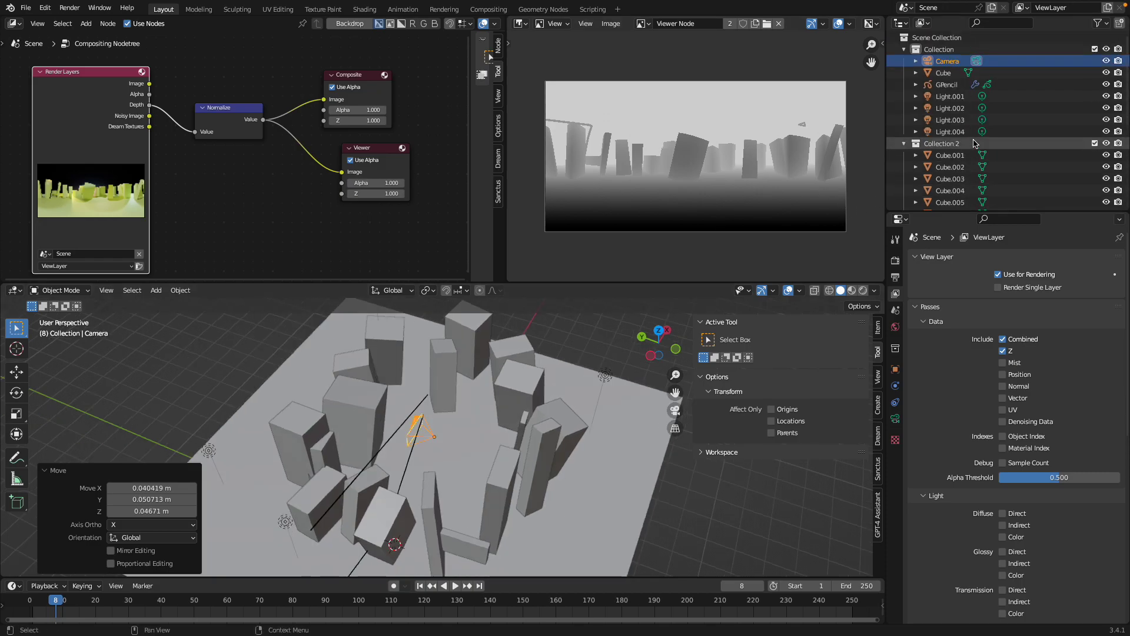
click(940, 87)
key(x)
click(611, 377)
Examine the block scene in Material Preview and Rendered shading, and return the viewport to Solid shading
middle_drag(631, 361, 760, 281)
click(852, 290)
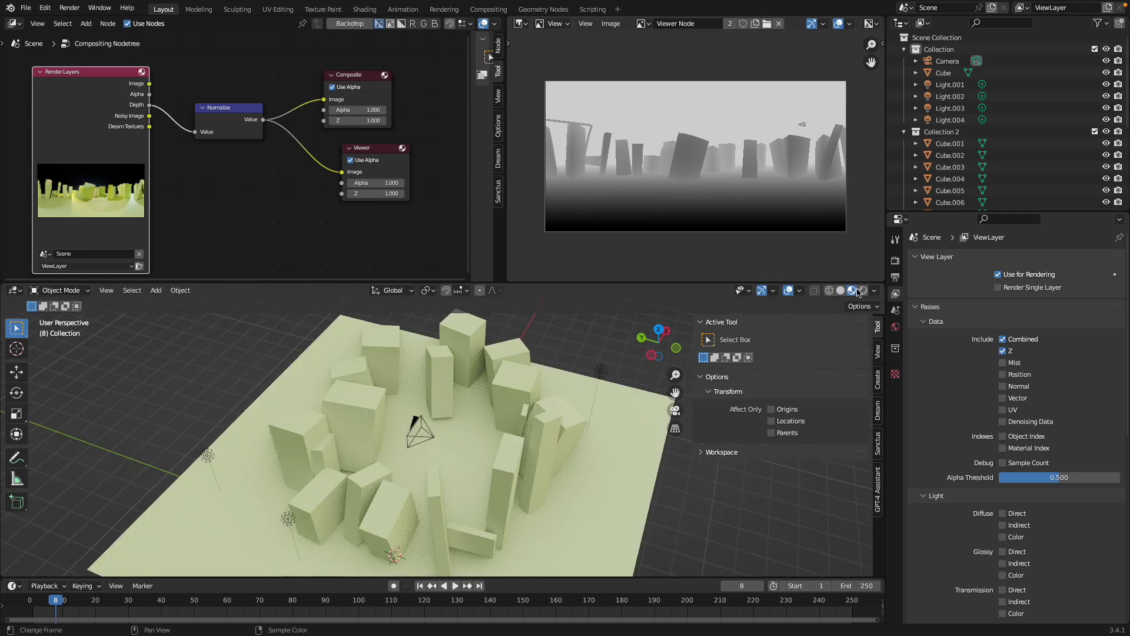
click(862, 290)
mouse_move(562, 431)
middle_down()
mouse_move(637, 407)
mouse_move(601, 389)
mouse_move(815, 304)
middle_up()
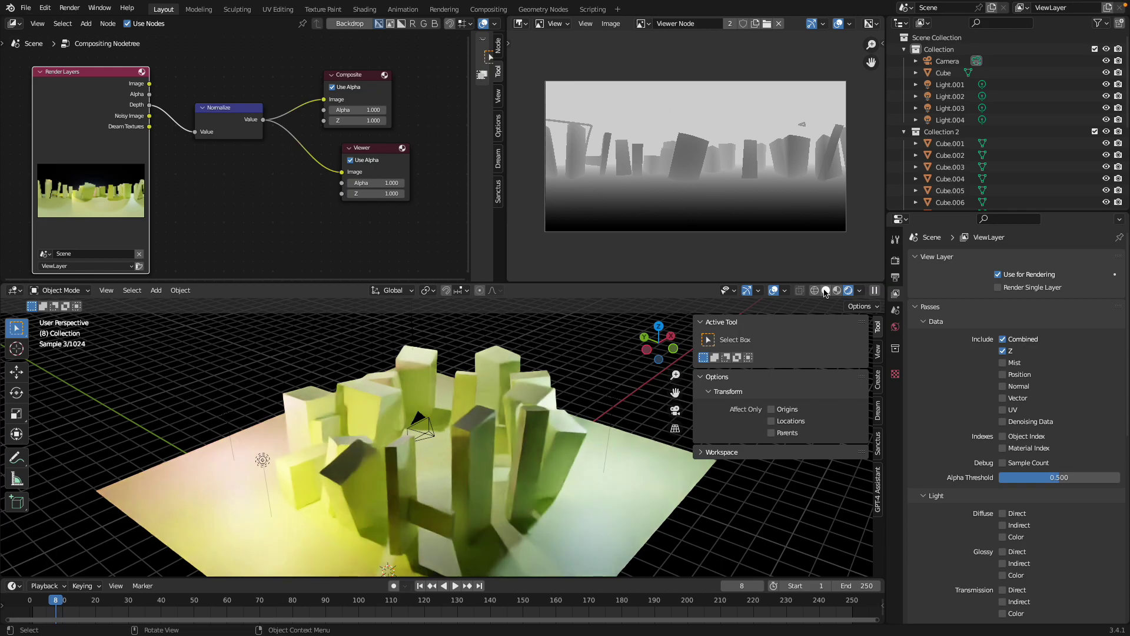
click(825, 291)
Create a new General file, discarding the unsaved changes to the current scene
click(29, 12)
mouse_move(88, 18)
click(145, 27)
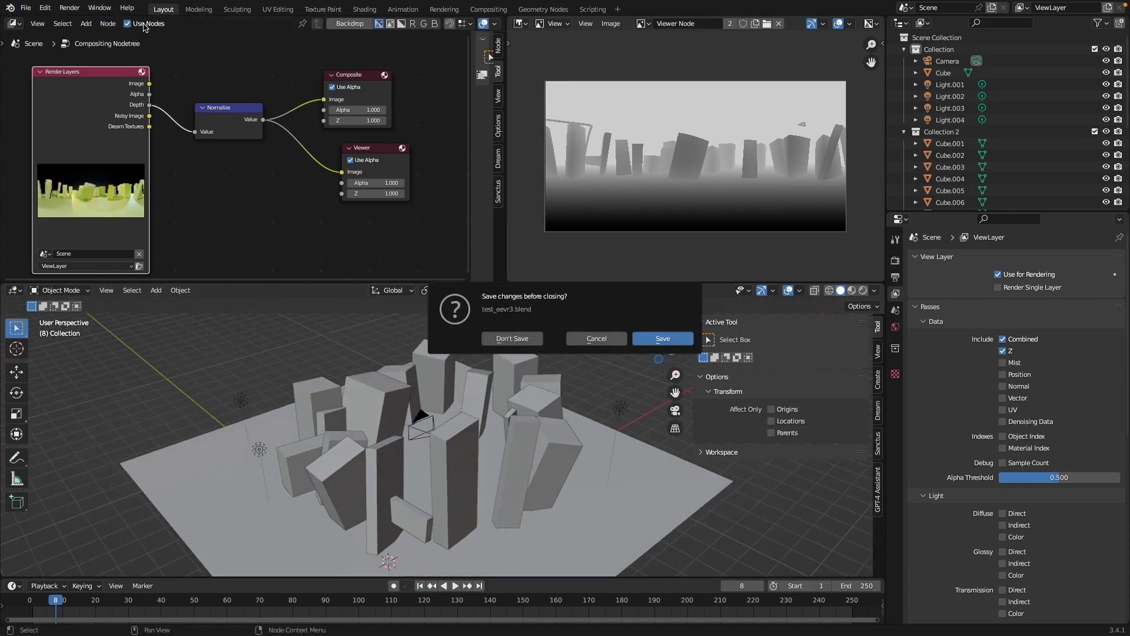
click(525, 340)
Delete all the default objects: the camera, cube and light
scroll(533, 257, down, 3)
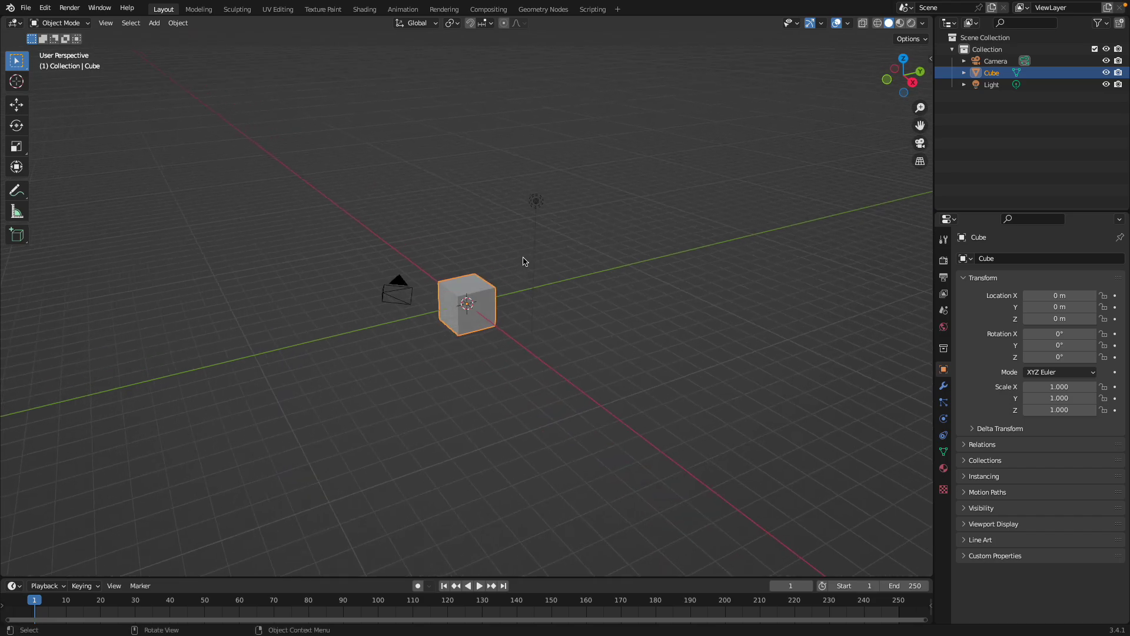
key(x)
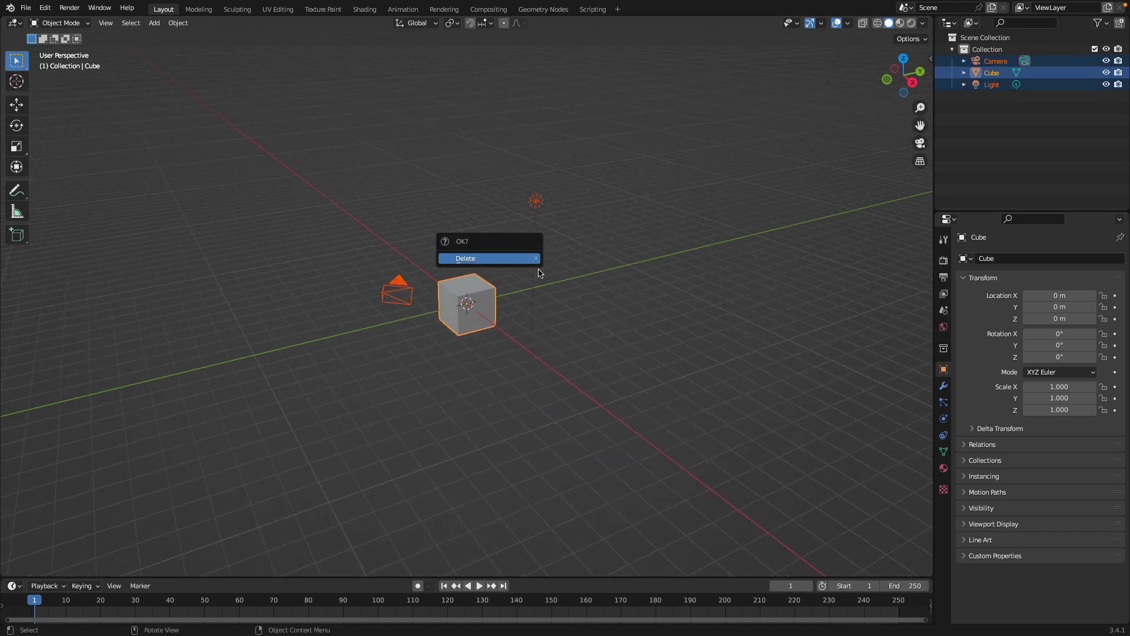
key(alt+a)
key(a)
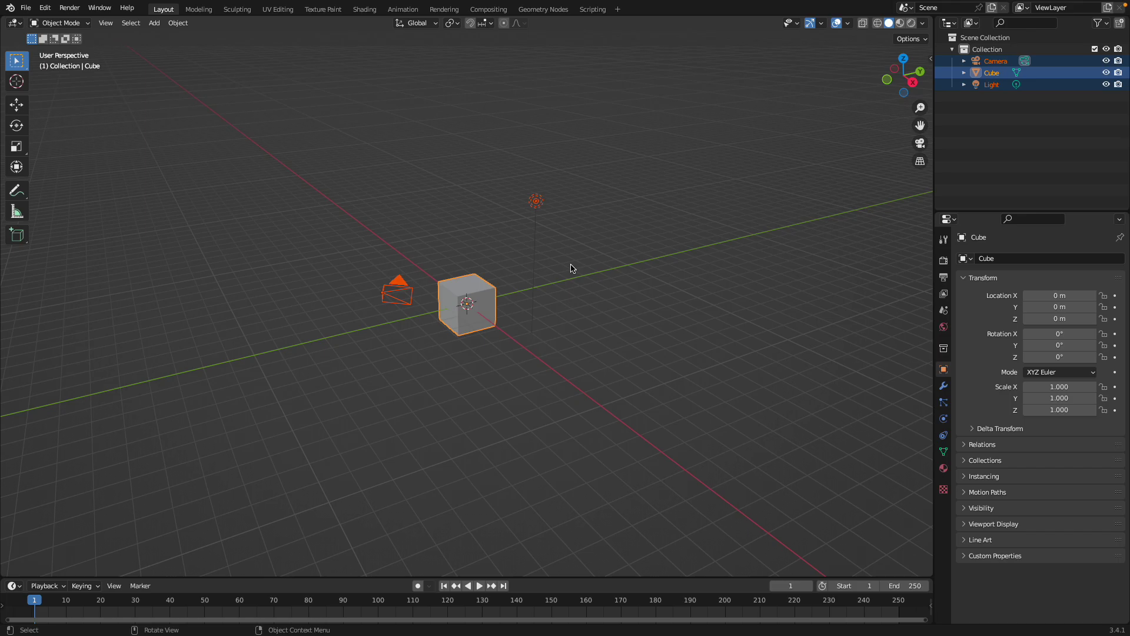
key(x)
click(565, 263)
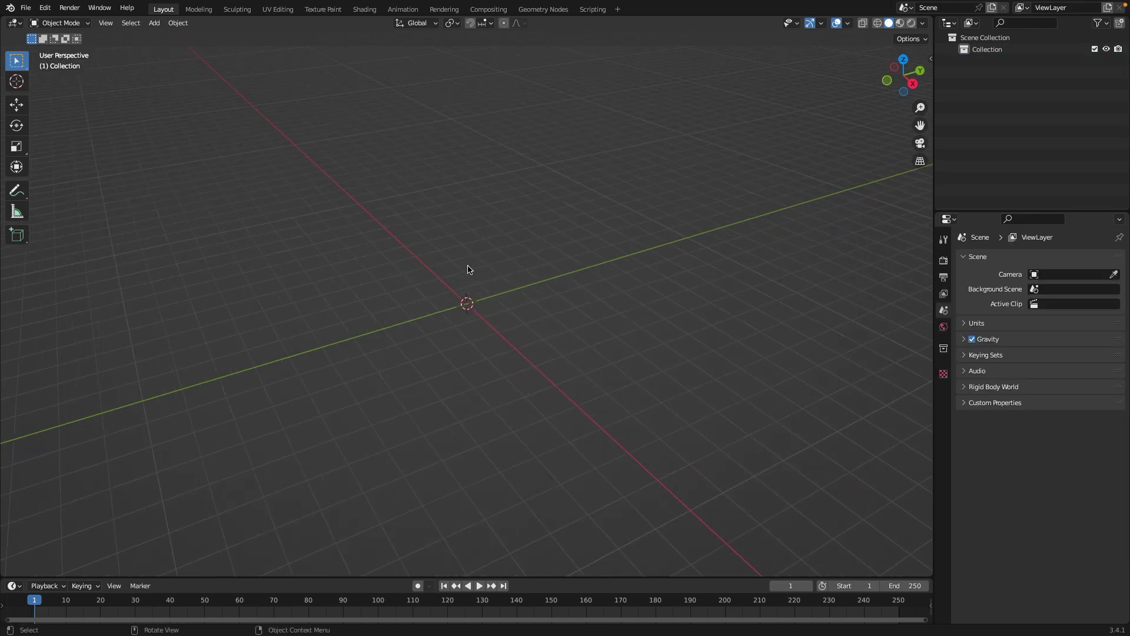
Add a plane mesh and scale it up uniformly to about 20.18 as the ground
key(shift+a)
click(518, 267)
key(s)
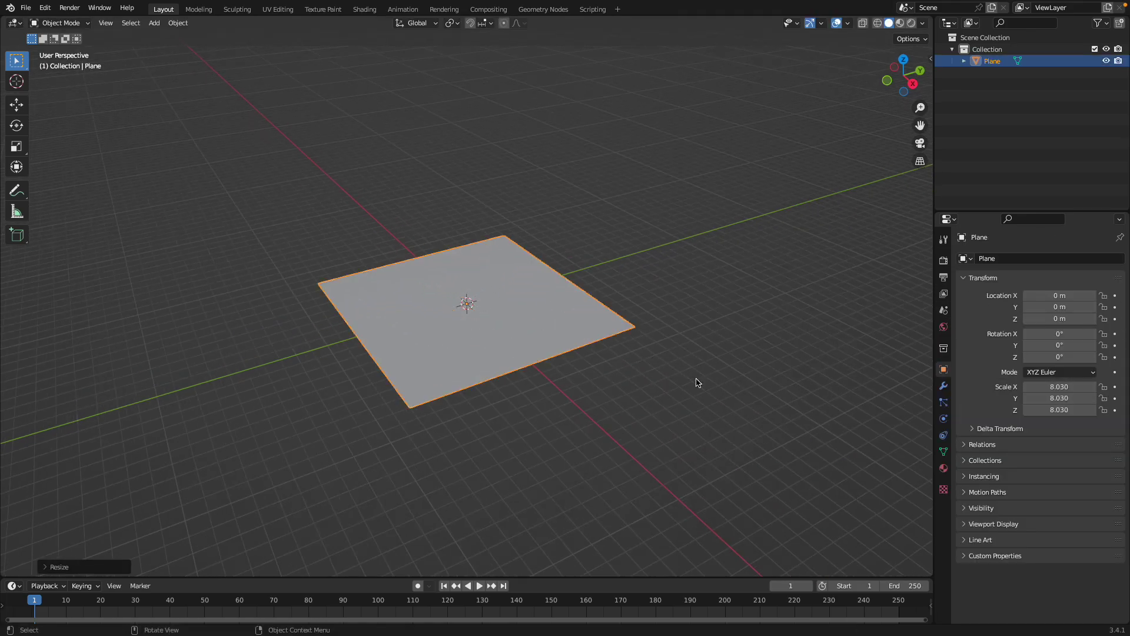
click(702, 401)
key(s)
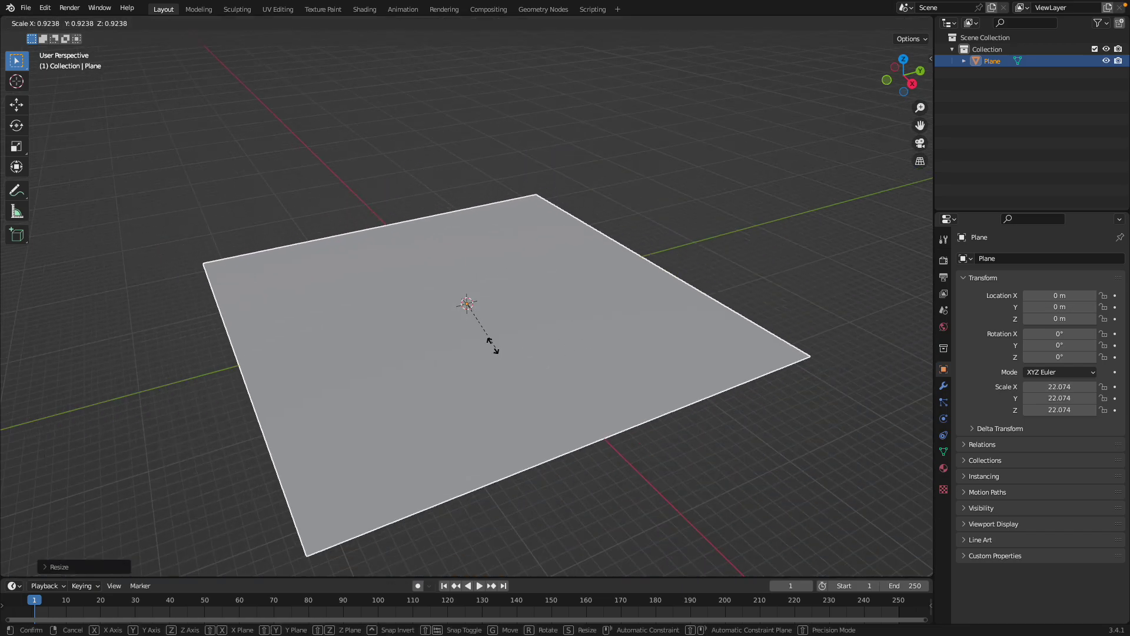
click(380, 325)
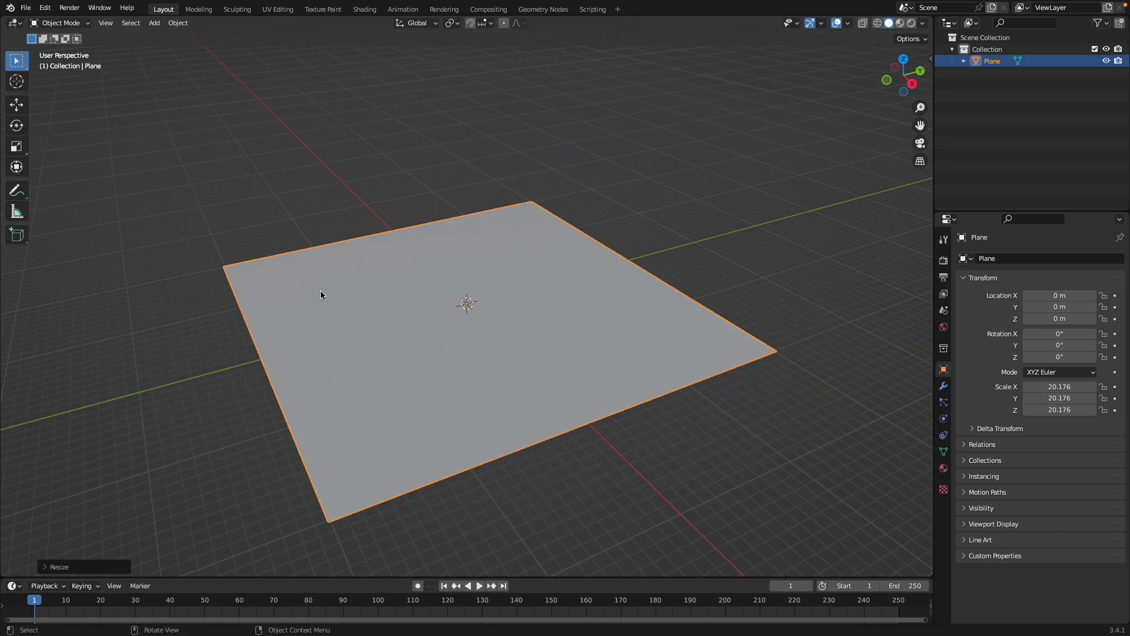
Add a Subdivision Surface modifier to the ground plane
middle_drag(593, 294, 472, 286)
scroll(463, 286, up, 1)
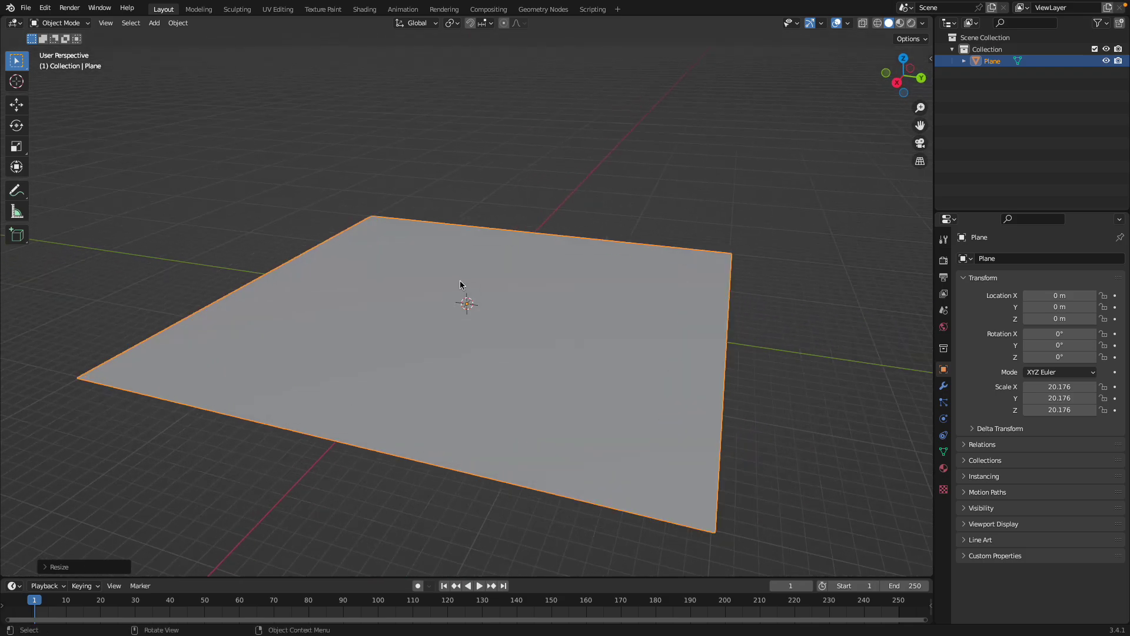
scroll(460, 278, down, 1)
scroll(452, 267, up, 2)
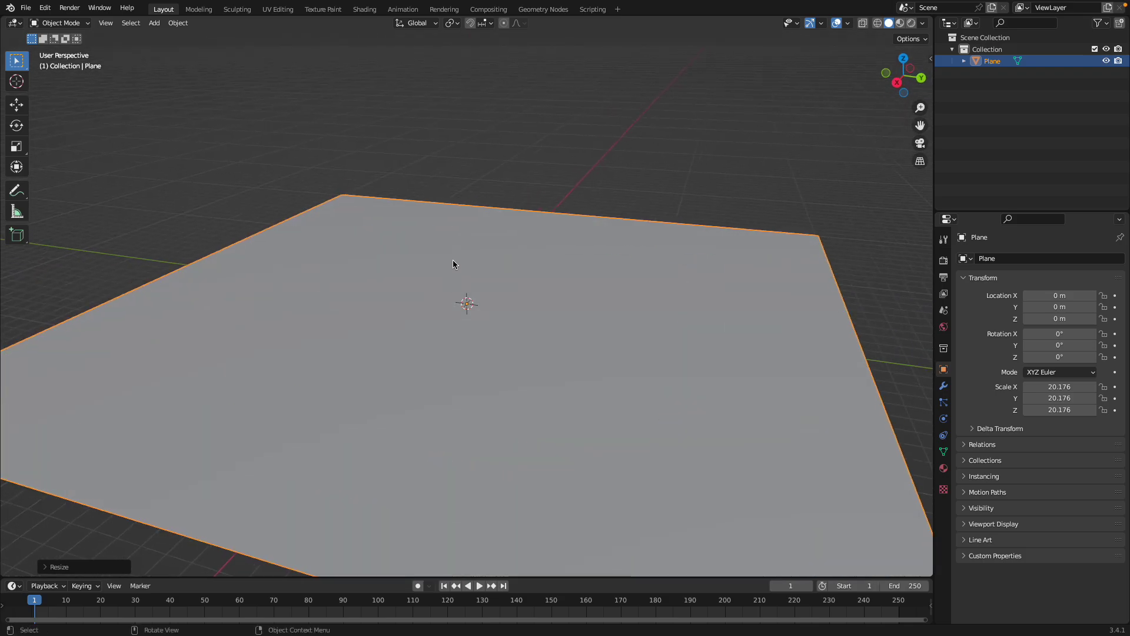
scroll(454, 263, down, 1)
middle_drag(455, 266, 458, 270)
click(944, 386)
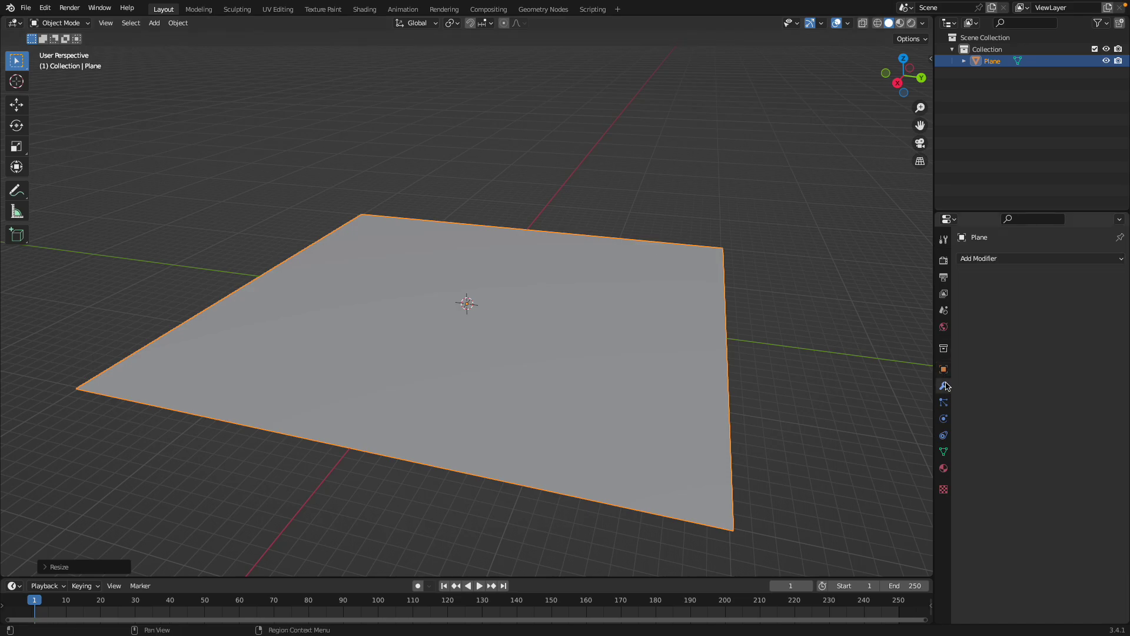
click(994, 261)
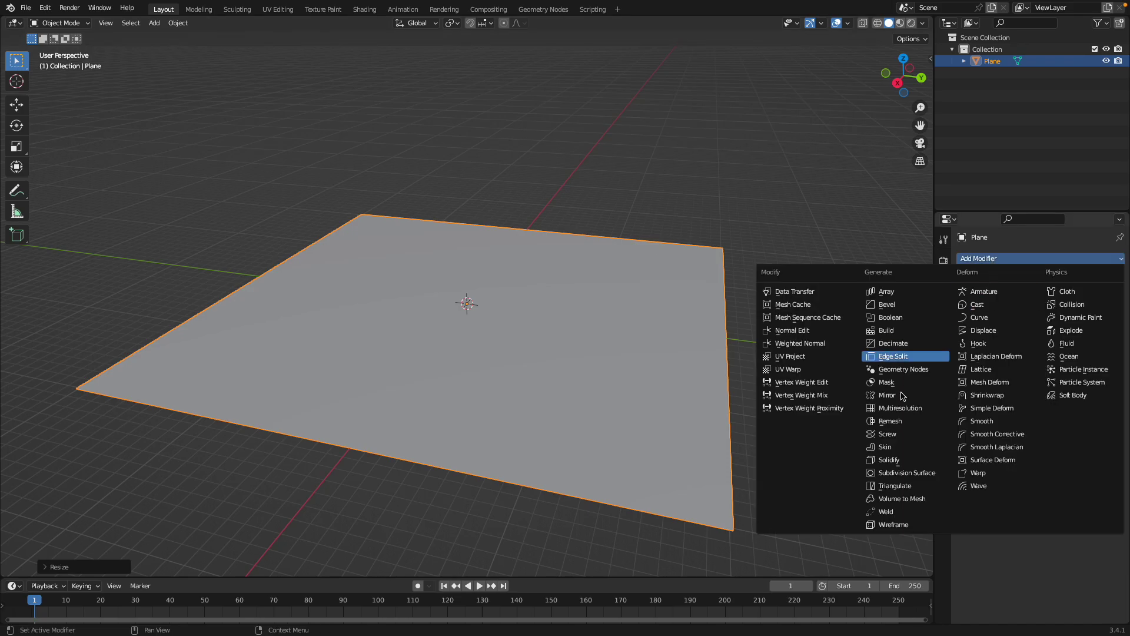
click(911, 473)
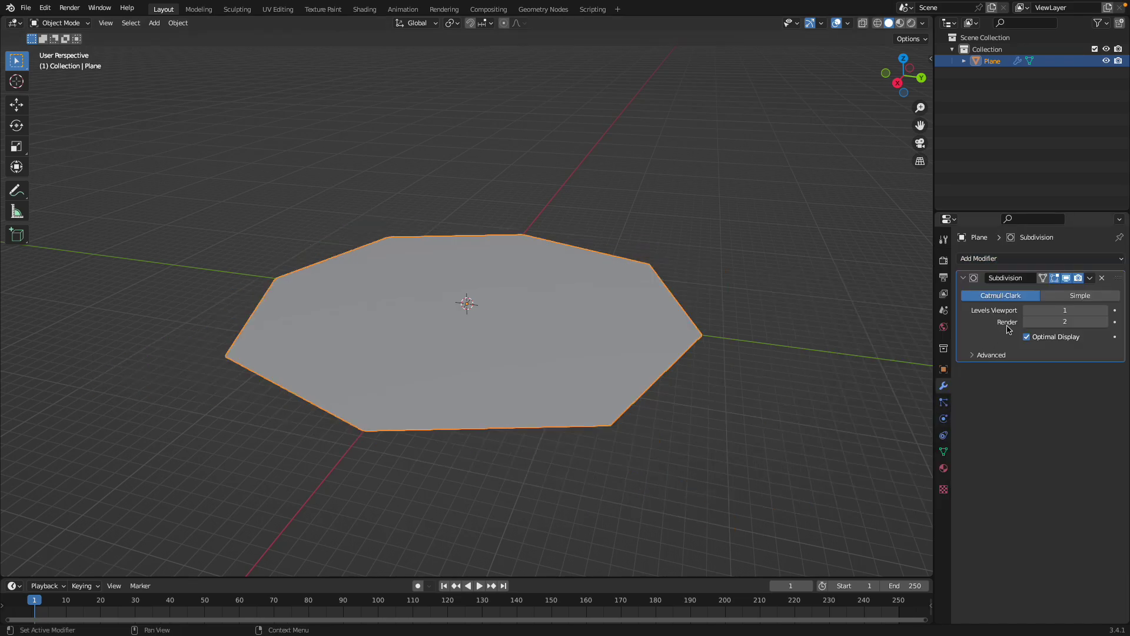
Raise the Subdivision modifier's viewport level by two, switch it to Simple, and apply it to the plane
middle_drag(621, 331, 627, 345)
click(1103, 310)
click(1103, 310)
click(1102, 310)
click(1080, 296)
click(1090, 278)
click(995, 288)
Check the plane's mesh in wireframe, return to Solid shading, and add a Subdivision modifier at viewport level 3
scroll(557, 303, down, 3)
key(shift+z)
key(z)
click(595, 301)
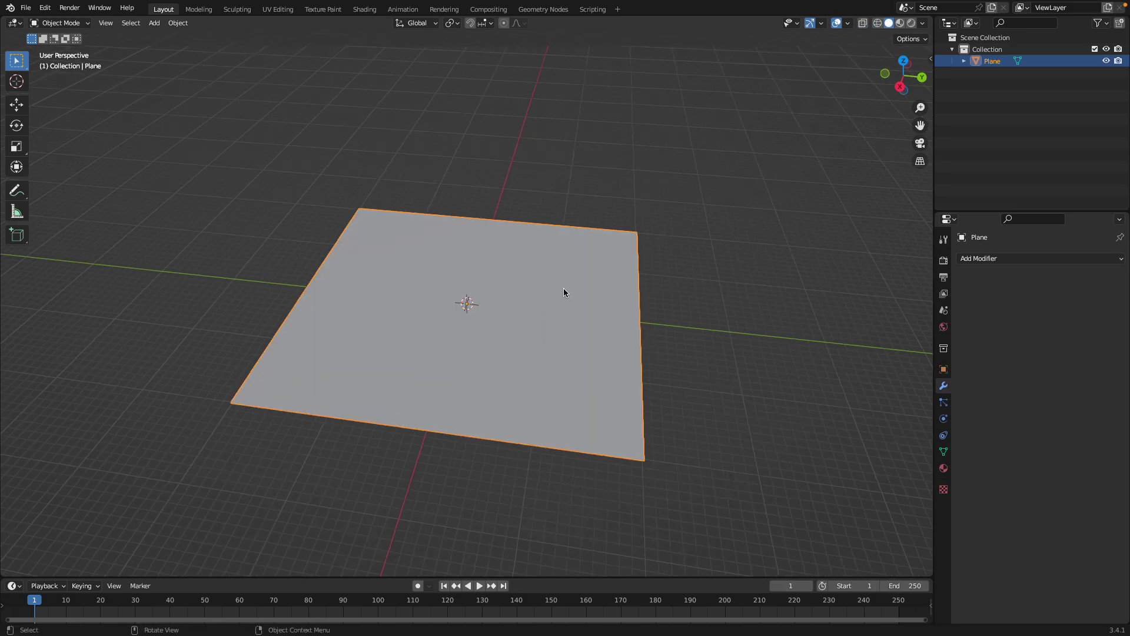
key(ctrl+3)
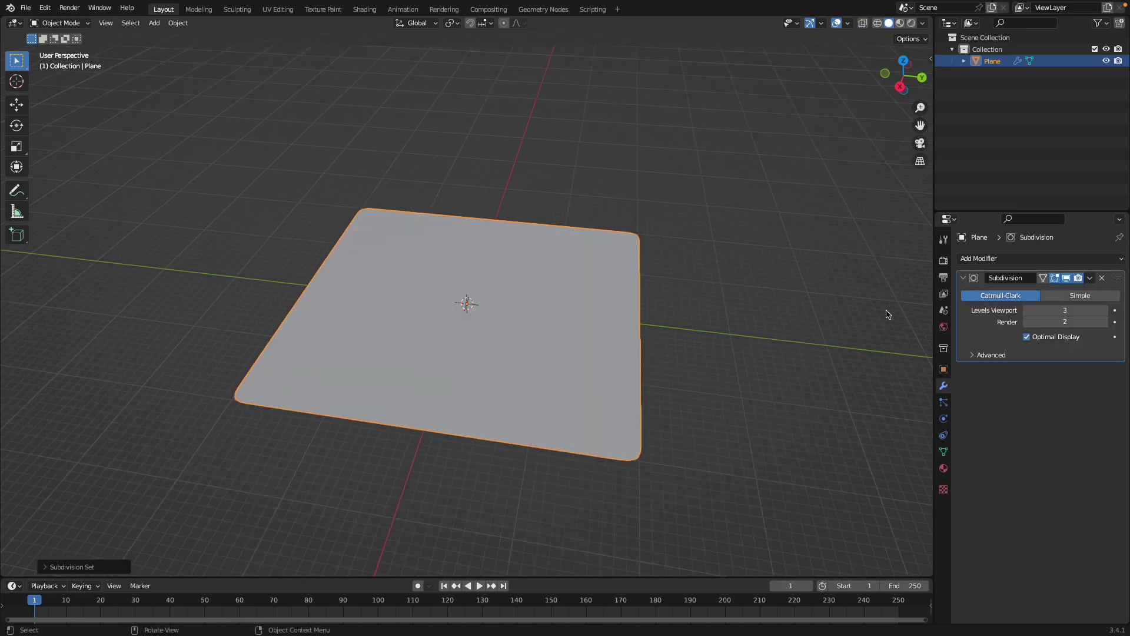
Apply the Subdivision modifier to the ground plane and switch the plane to Sculpt Mode
click(1089, 278)
click(1038, 291)
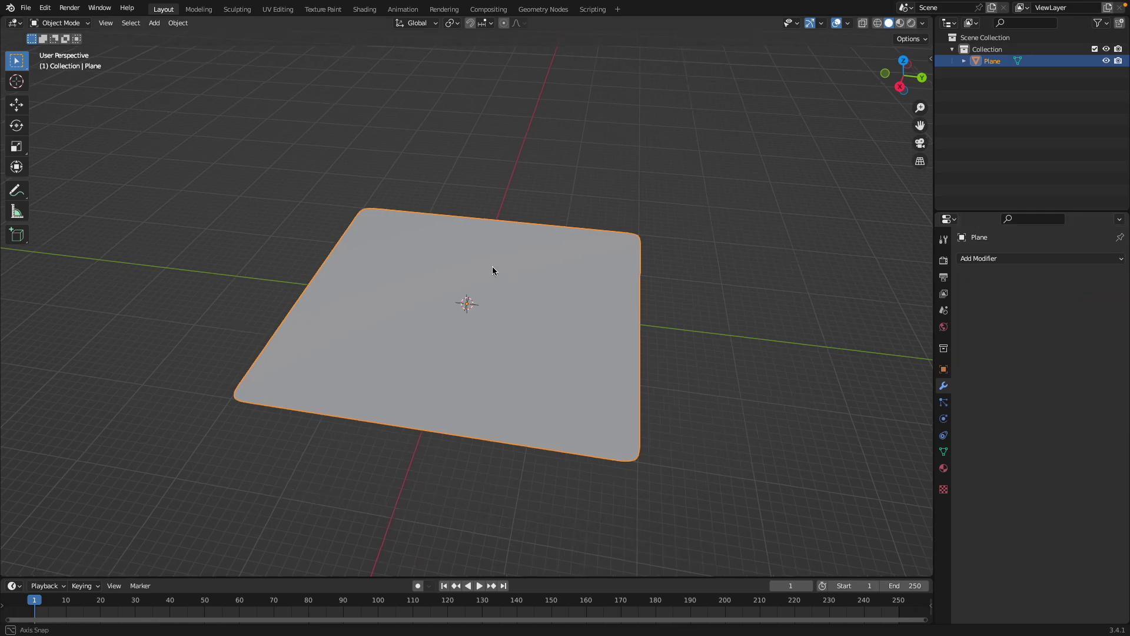
click(74, 23)
click(75, 63)
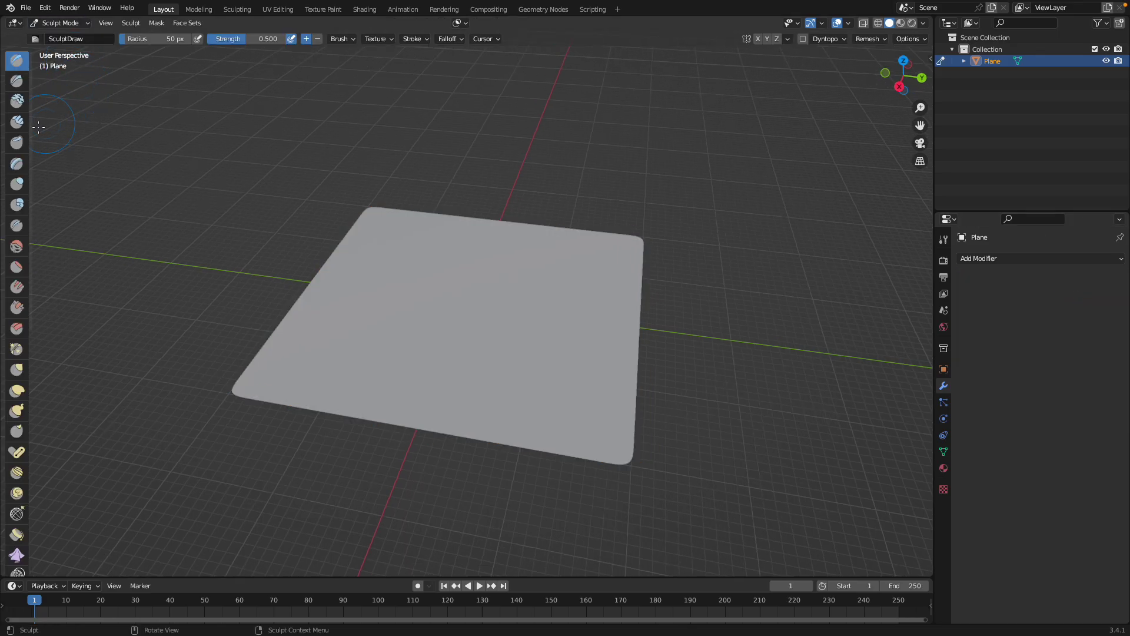
Enlarge the Draw brush radius to 190 px and sculpt the first broad bumps near the plane's front corner
drag(29, 128, 133, 128)
drag(371, 356, 312, 386)
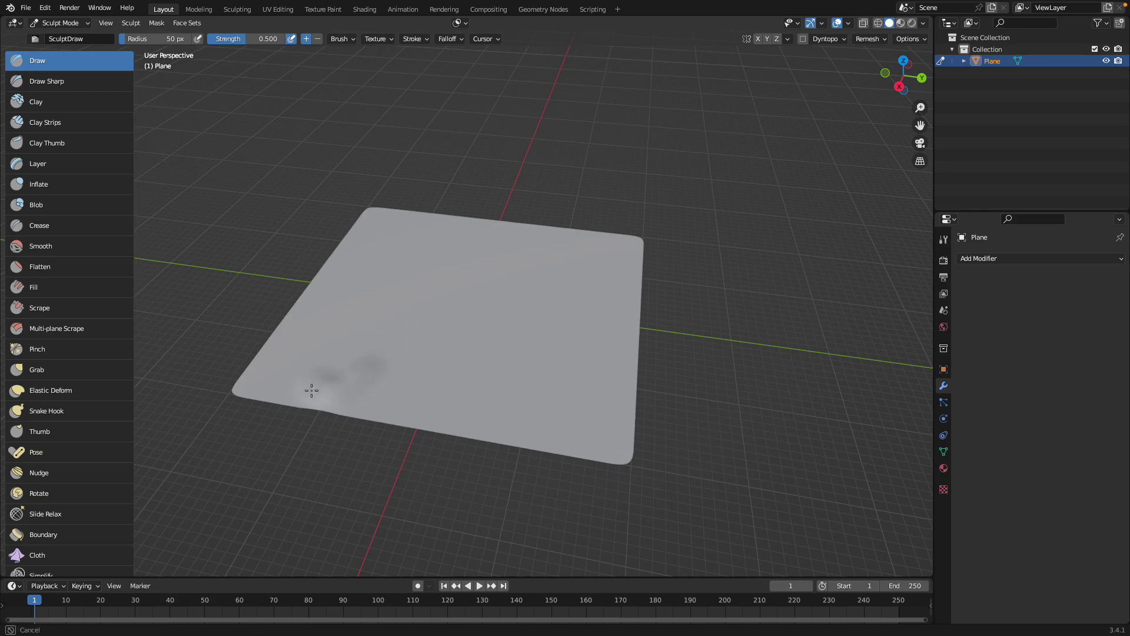
scroll(316, 319, down, 1)
drag(142, 38, 146, 39)
mouse_move(353, 297)
mouse_down()
mouse_move(470, 318)
mouse_move(532, 376)
mouse_up()
scroll(532, 377, up, 2)
middle_drag(546, 389, 510, 396)
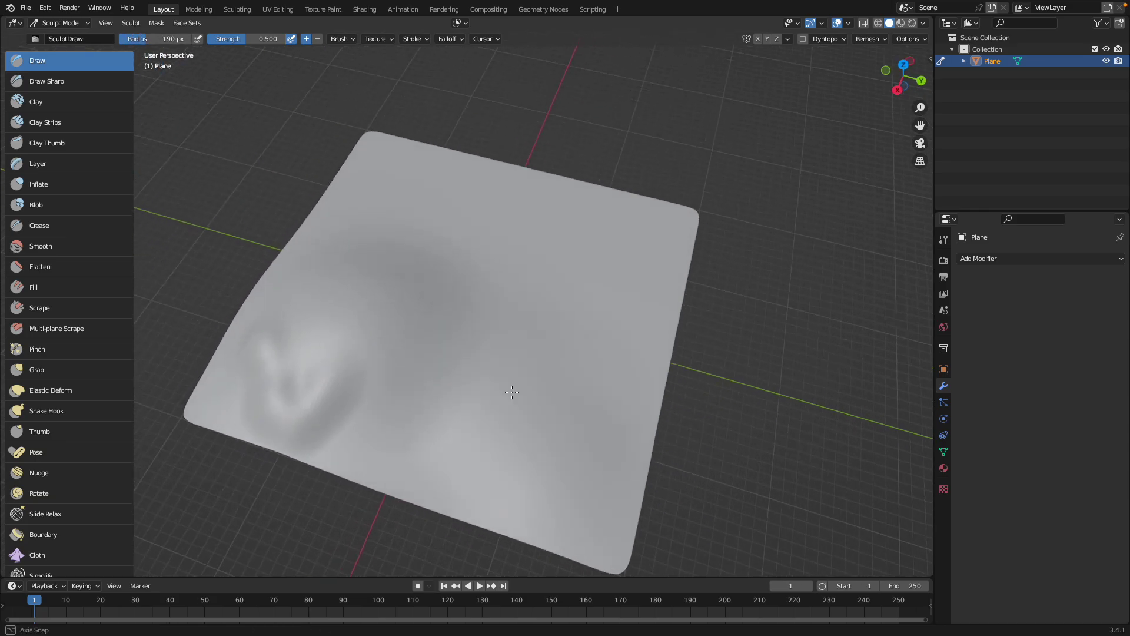
Sculpt hills and ridges around a central hollow across the plane with the 190 px Draw brush
mouse_move(642, 238)
mouse_down()
mouse_move(653, 246)
mouse_move(633, 227)
mouse_move(457, 169)
mouse_move(436, 180)
mouse_up()
scroll(424, 185, up, 2)
drag(412, 194, 380, 202)
mouse_move(377, 202)
mouse_down()
mouse_move(298, 308)
mouse_move(321, 397)
mouse_move(537, 399)
mouse_move(545, 383)
mouse_up()
scroll(336, 404, down, 3)
scroll(545, 377, up, 2)
drag(628, 323, 623, 295)
scroll(648, 272, up, 1)
mouse_move(609, 401)
mouse_down()
mouse_move(509, 182)
mouse_move(386, 416)
mouse_move(531, 396)
mouse_up()
scroll(554, 386, down, 2)
drag(589, 341, 612, 348)
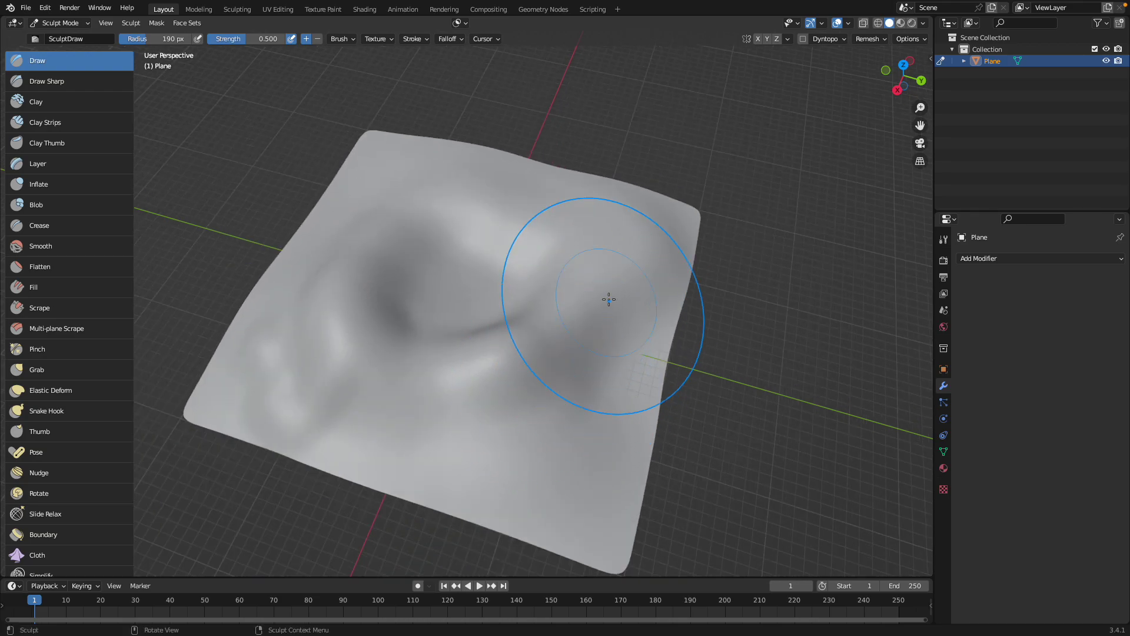
middle_drag(639, 290, 462, 408)
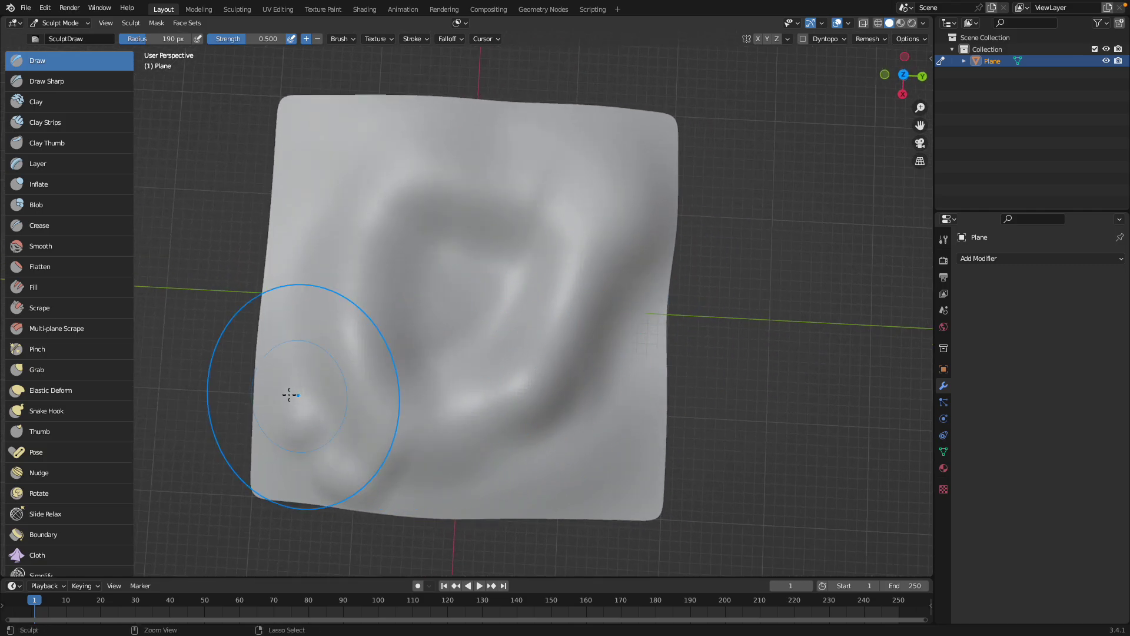
middle_drag(293, 397, 314, 241)
mouse_move(344, 247)
mouse_down()
mouse_move(377, 230)
mouse_move(404, 289)
mouse_move(407, 229)
mouse_move(597, 387)
mouse_move(654, 366)
mouse_move(573, 189)
mouse_up()
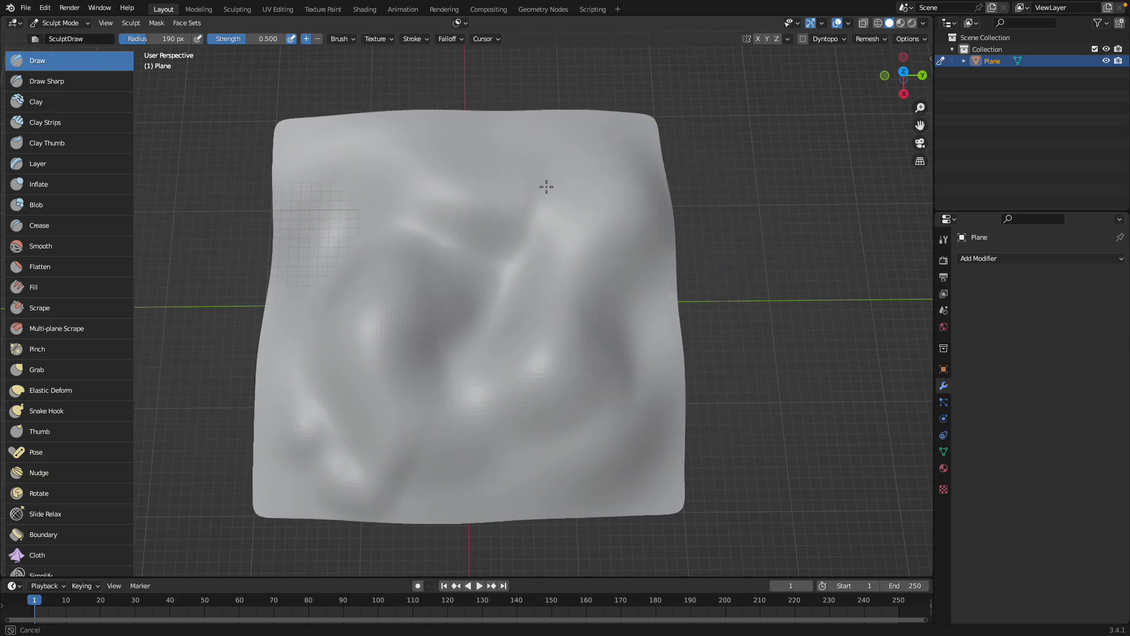
Adjust the Draw brush radius and sculpt further relief across the middle of the terrain
scroll(407, 195, up, 3)
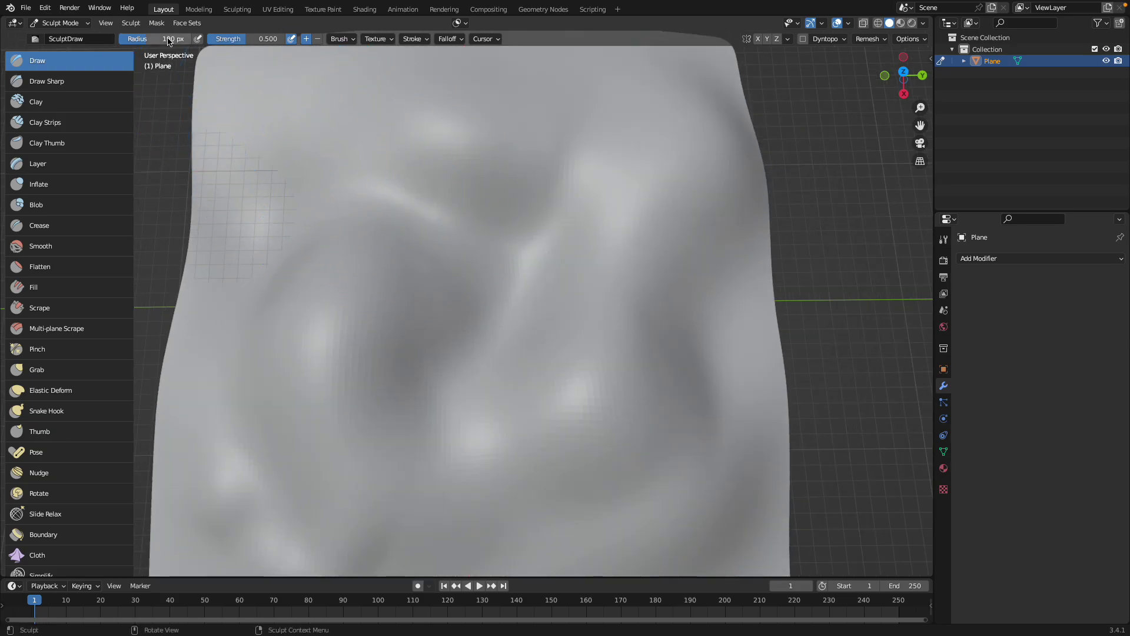
drag(155, 39, 157, 39)
mouse_move(350, 158)
mouse_down()
mouse_move(328, 171)
mouse_move(389, 129)
mouse_move(580, 202)
mouse_move(660, 373)
mouse_move(651, 374)
mouse_up()
scroll(375, 365, down, 3)
mouse_move(380, 332)
mouse_down()
mouse_move(381, 399)
mouse_move(582, 389)
mouse_move(547, 291)
mouse_move(550, 208)
mouse_move(404, 202)
mouse_move(457, 378)
mouse_move(549, 324)
mouse_move(441, 295)
mouse_up()
mouse_move(442, 294)
middle_down()
mouse_move(360, 202)
mouse_move(391, 215)
mouse_move(328, 295)
mouse_move(333, 321)
middle_up()
ctrl+drag(439, 309, 511, 321)
Return the sculpted terrain to Object Mode and shade it smooth
click(59, 22)
click(53, 37)
right_click(491, 253)
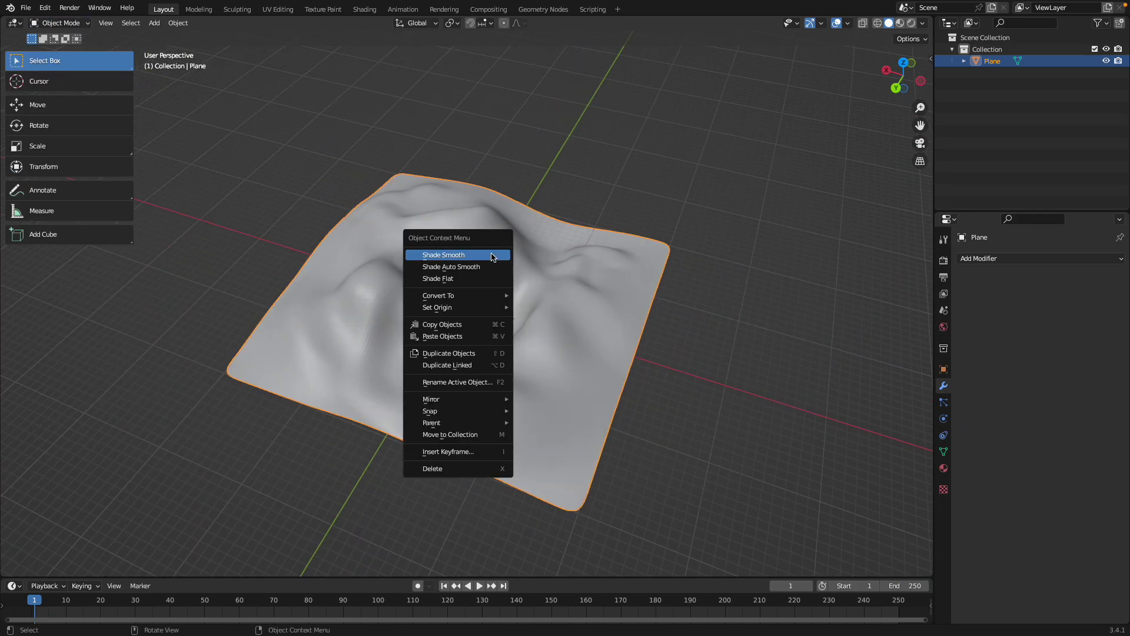
click(492, 254)
Scale the terrain up uniformly, reduce its height along Z, and deselect it
key(s)
click(575, 356)
middle_drag(575, 356, 633, 317)
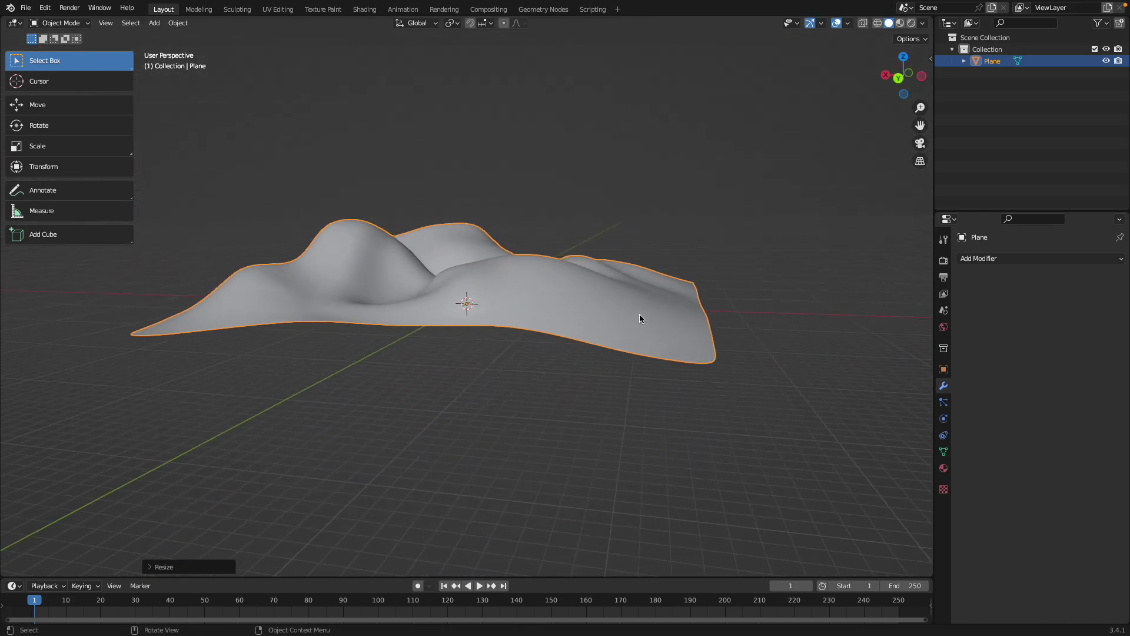
key(s)
key(z)
click(552, 285)
middle_drag(552, 285, 518, 359)
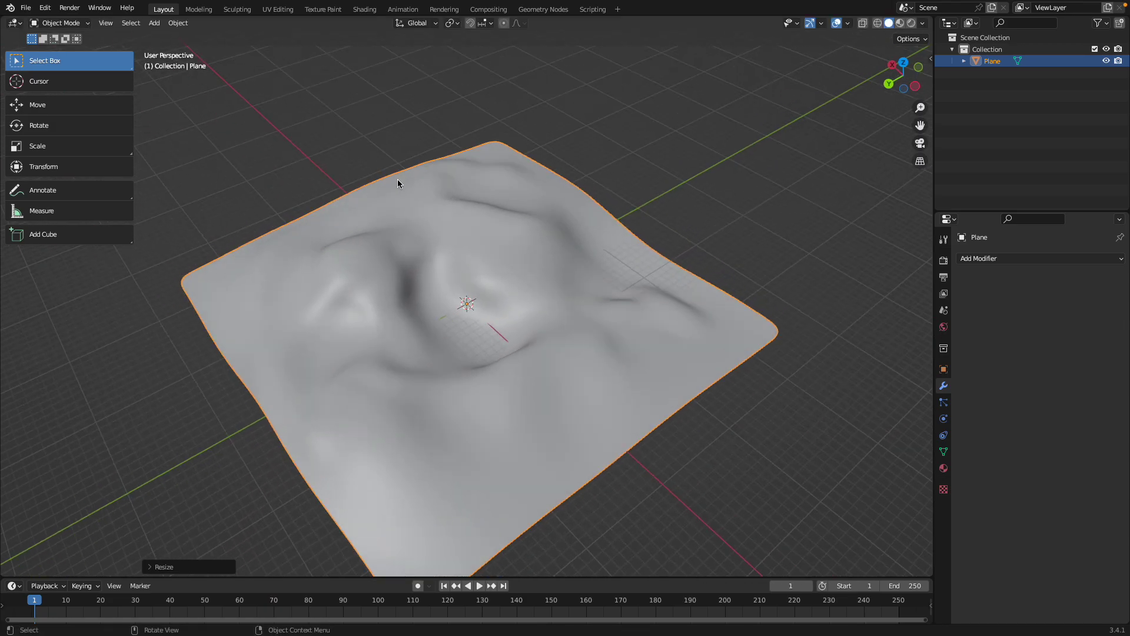
middle_drag(719, 224, 726, 220)
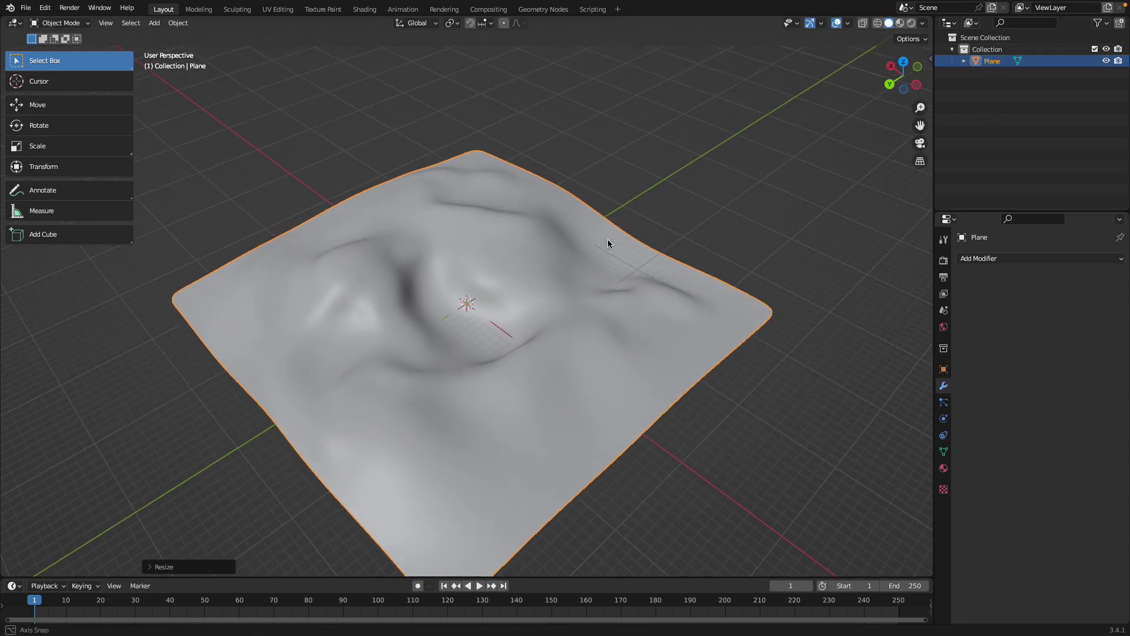
middle_drag(608, 241, 598, 233)
click(786, 99)
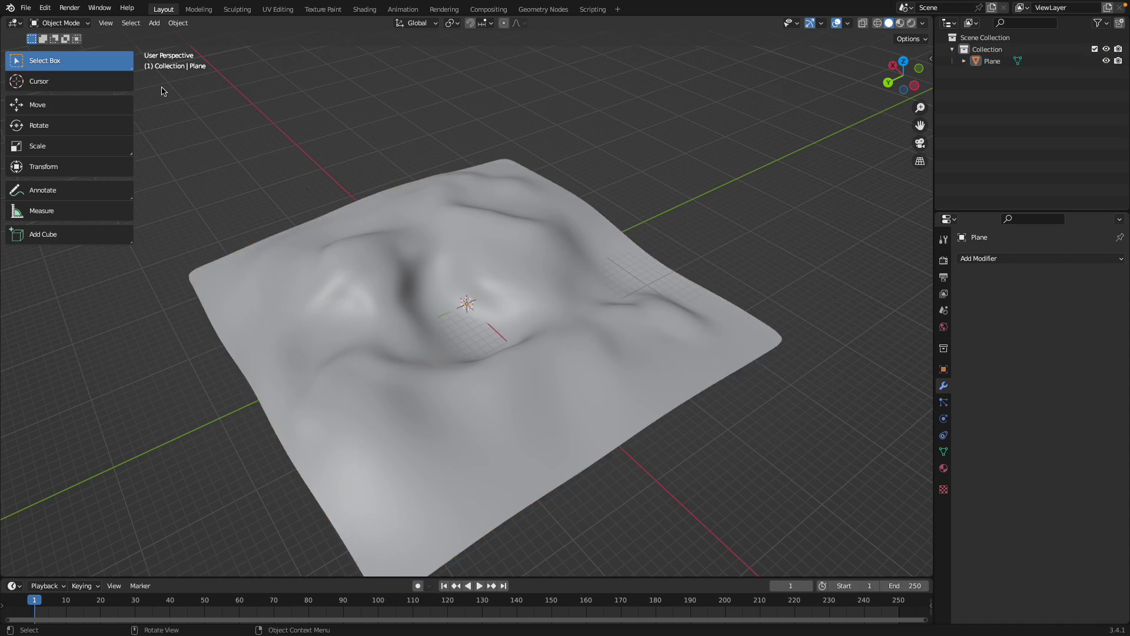
Draw four tall blocks on the terrain surface along its far edge with the Add Cube tool
drag(134, 86, 91, 103)
click(57, 236)
middle_drag(136, 258, 386, 153)
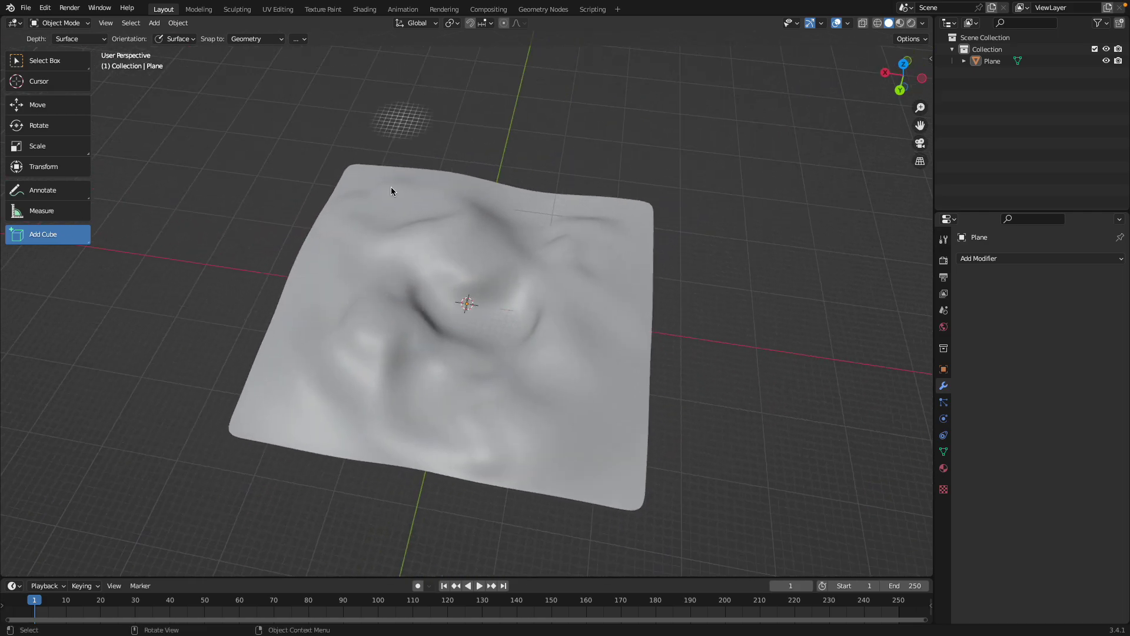
drag(383, 198, 451, 211)
click(409, 153)
click(463, 171)
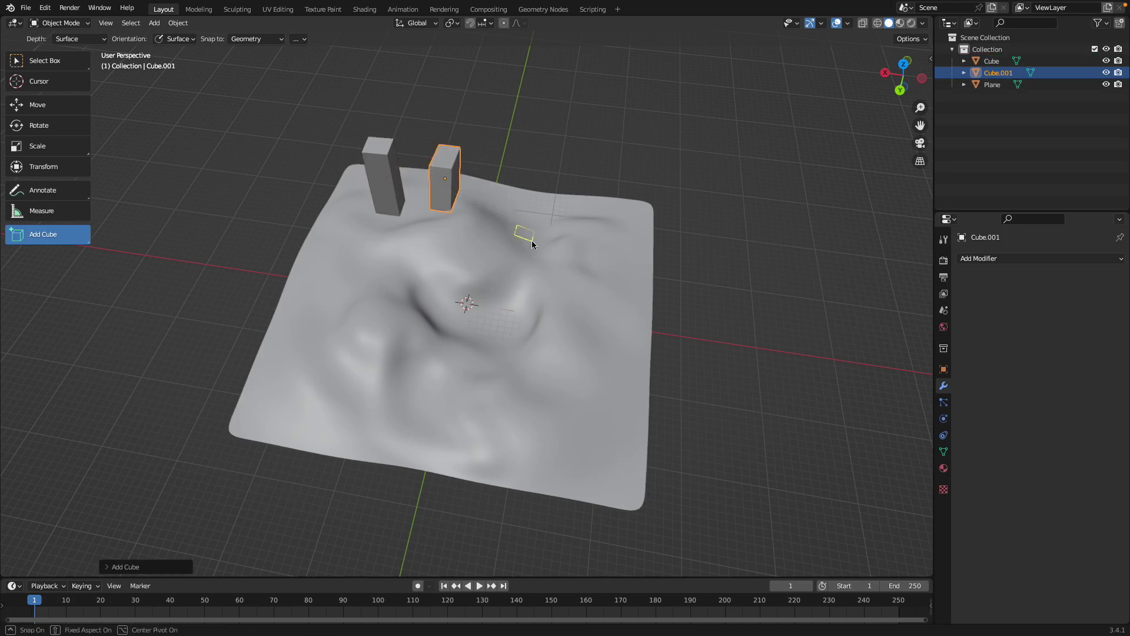
drag(537, 248, 547, 238)
click(575, 222)
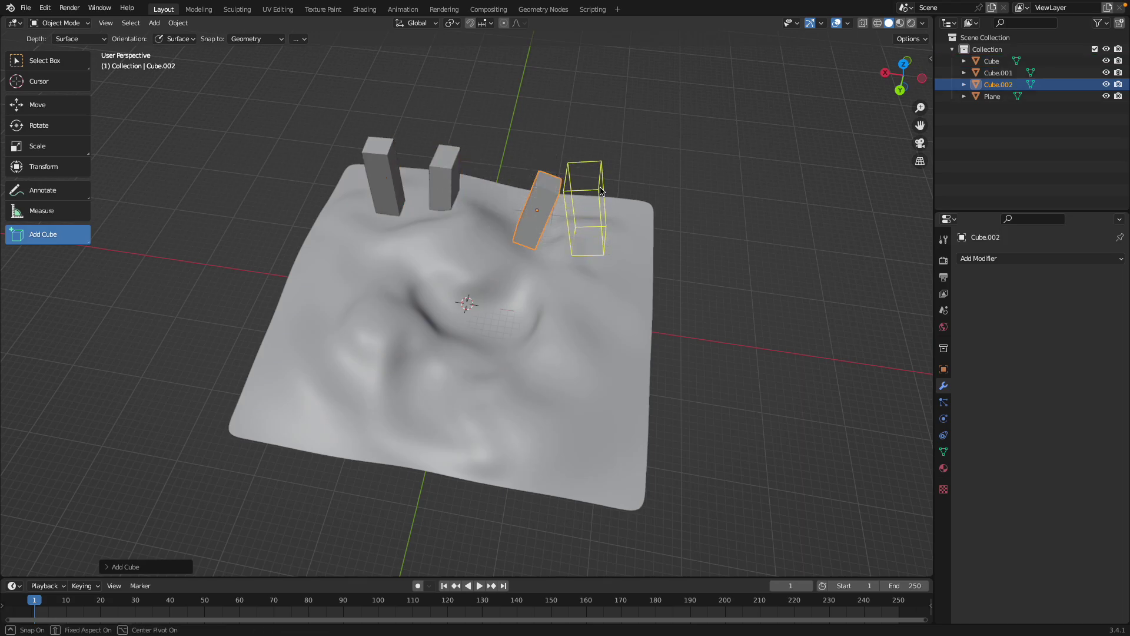
click(601, 190)
Draw five more blocks, three down one side of the terrain and two in front of the central hollow
click(361, 192)
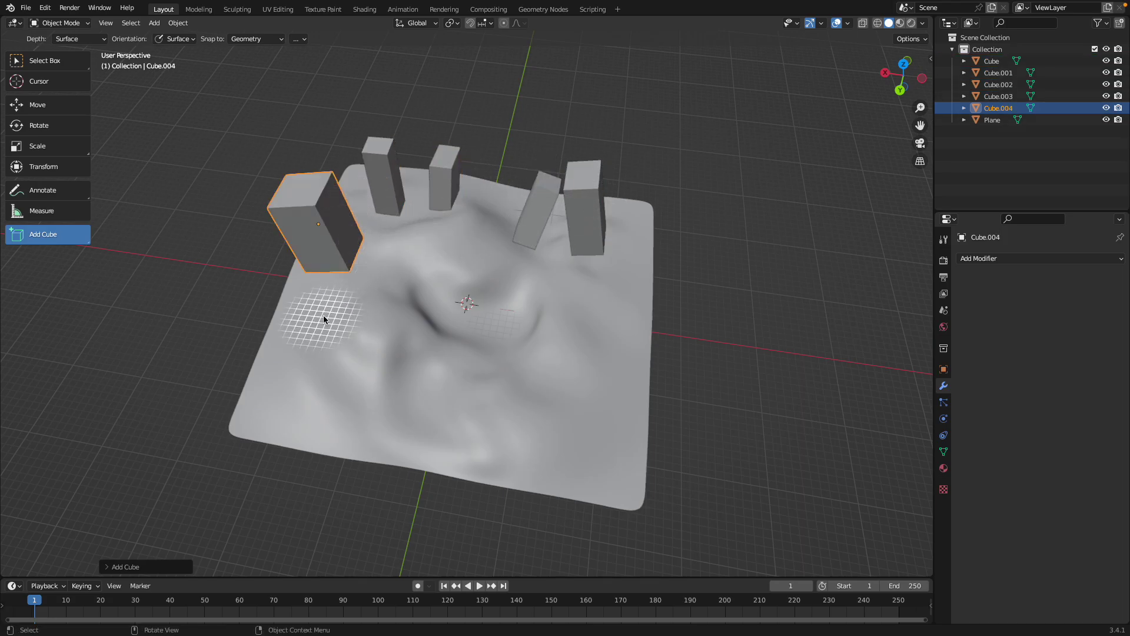
click(368, 272)
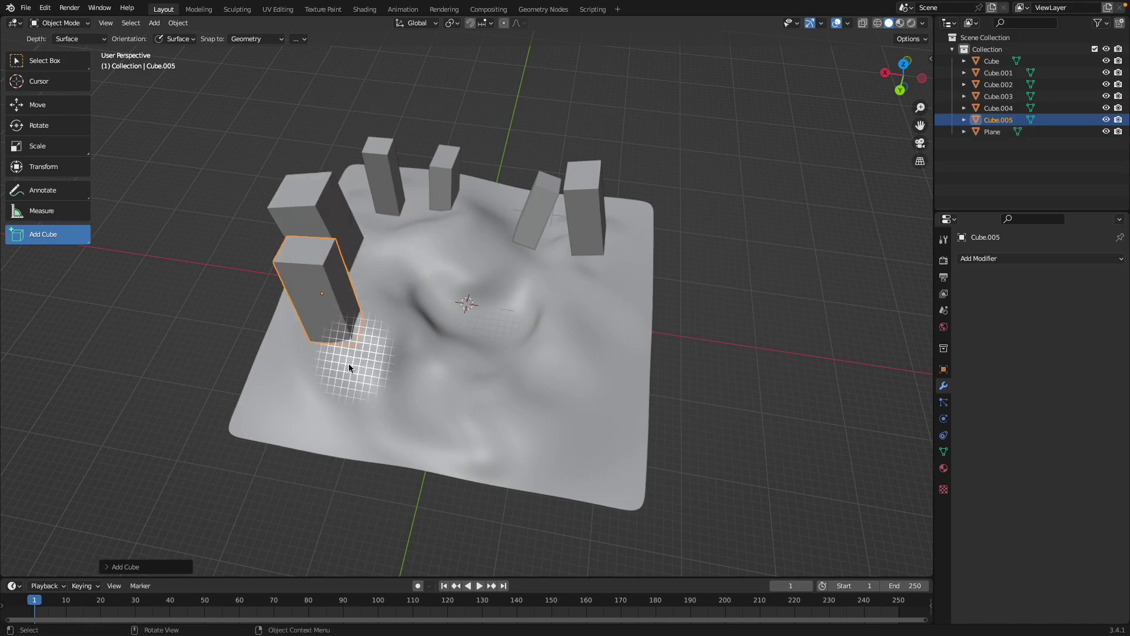
click(389, 359)
click(471, 354)
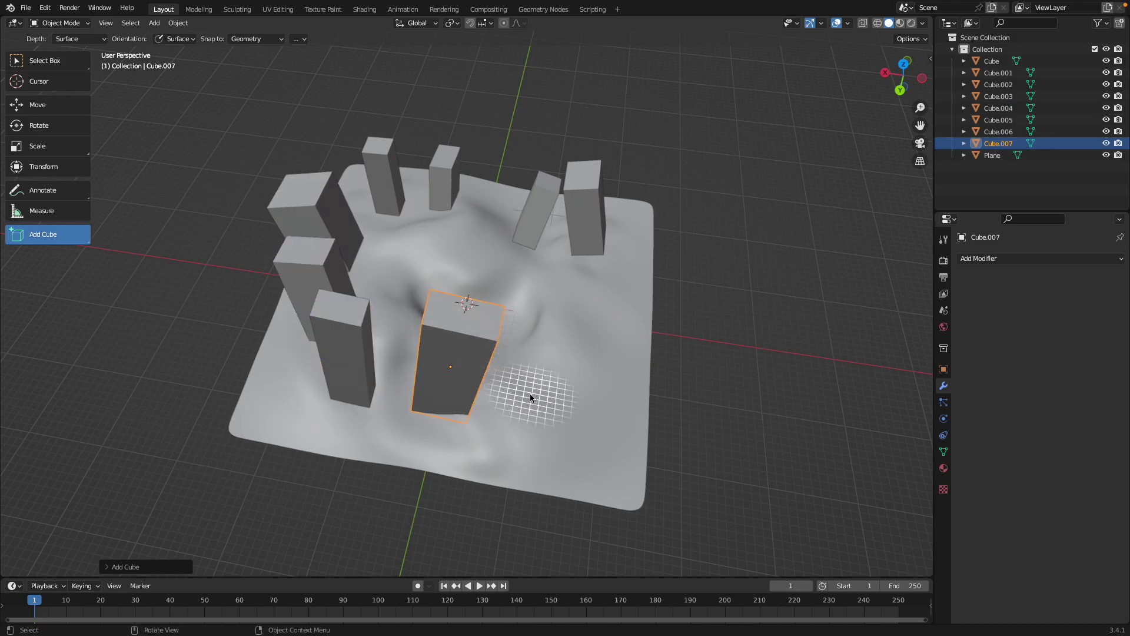
click(571, 402)
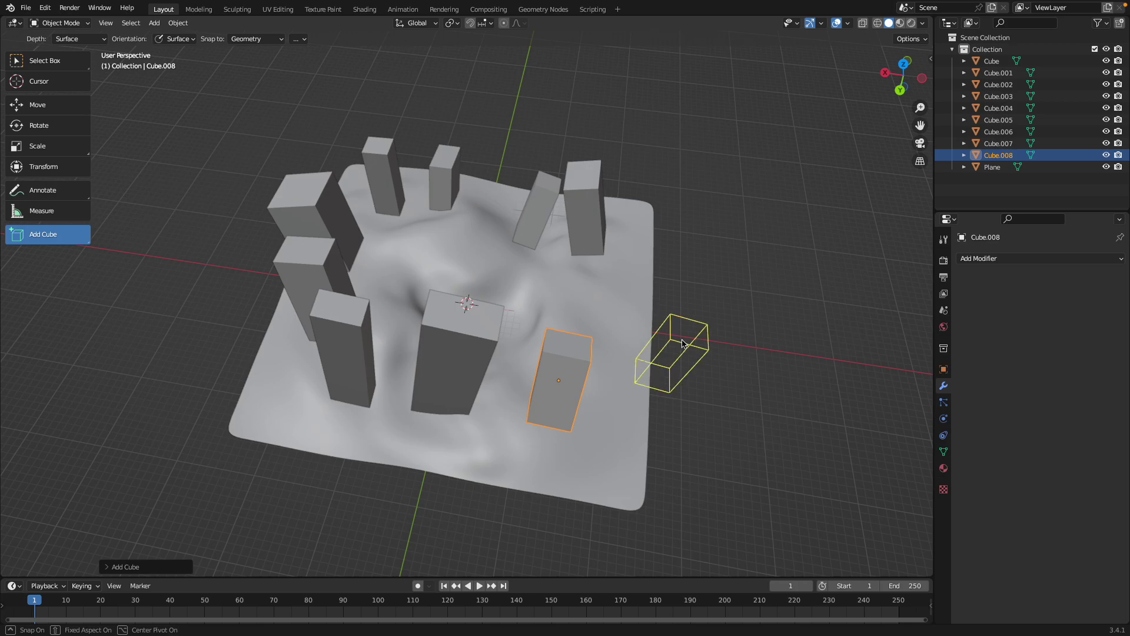
Draw blocks up the opposite side of the terrain and one more tilted tower at the far edge
click(683, 344)
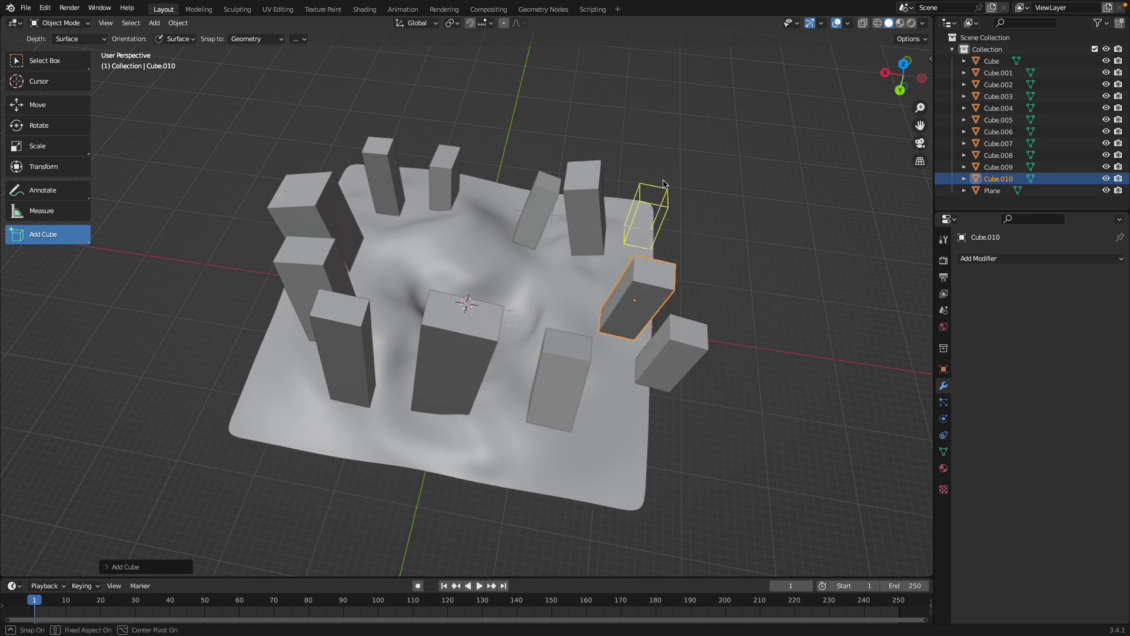
click(685, 160)
drag(592, 269, 609, 281)
click(626, 201)
drag(475, 190, 496, 211)
click(500, 159)
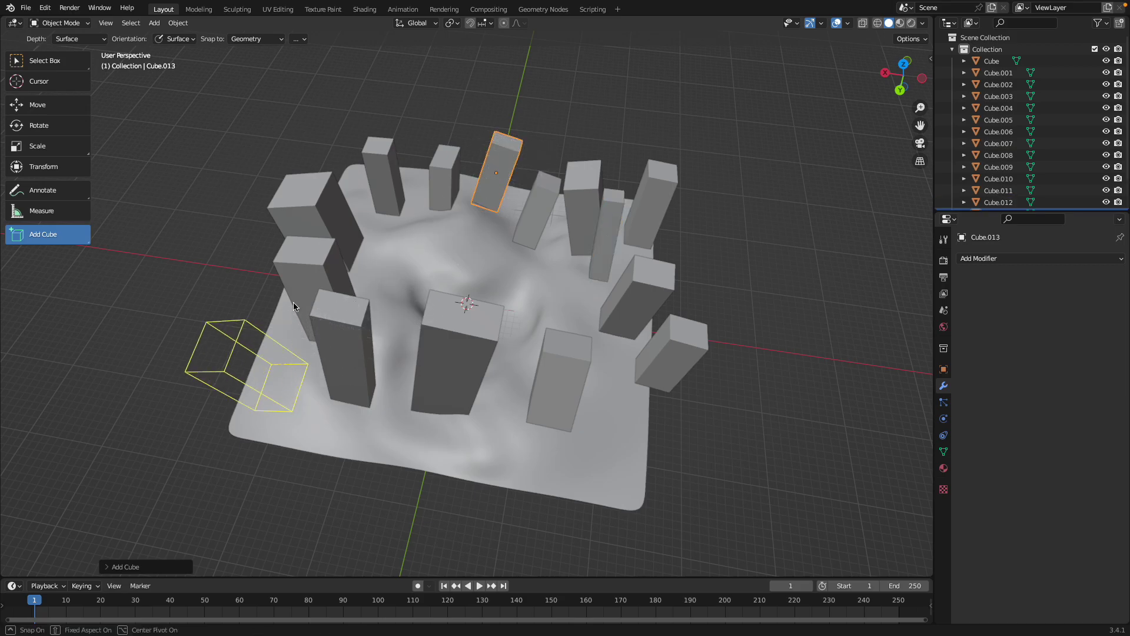
Draw four more blocks around the terrain's near corner and along its near edge
click(272, 296)
drag(322, 410, 352, 434)
click(347, 365)
drag(452, 437, 478, 452)
click(492, 394)
drag(550, 448, 598, 484)
click(612, 415)
Draw three additional blocks among the towers on the side next to the near edge
drag(613, 402, 637, 418)
click(669, 353)
drag(614, 376, 615, 375)
click(631, 322)
drag(569, 293, 590, 318)
click(604, 277)
Draw three smaller blocks projecting from the faces of existing towers
middle_drag(641, 285, 435, 177)
click(472, 189)
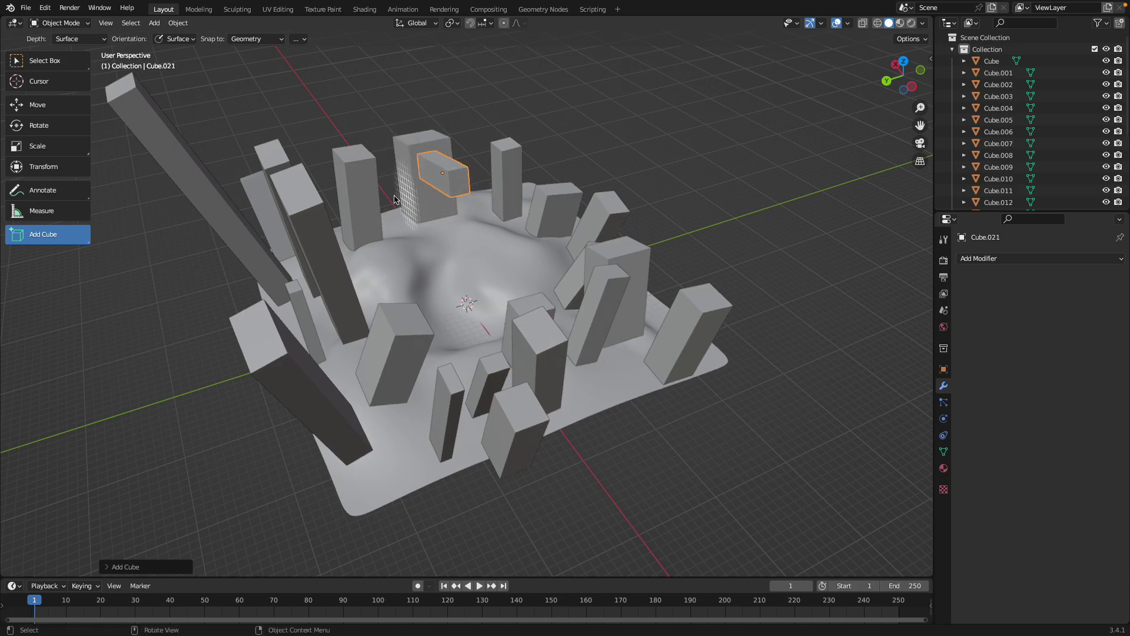
drag(357, 181, 373, 201)
click(392, 223)
middle_drag(392, 223, 330, 218)
drag(329, 213, 339, 230)
click(373, 230)
Add three small blocks onto the tower cluster at the terrain's corner
middle_drag(334, 277, 302, 281)
drag(304, 280, 312, 309)
click(296, 327)
drag(307, 263, 327, 276)
click(328, 227)
middle_drag(327, 227, 283, 224)
drag(209, 217, 251, 247)
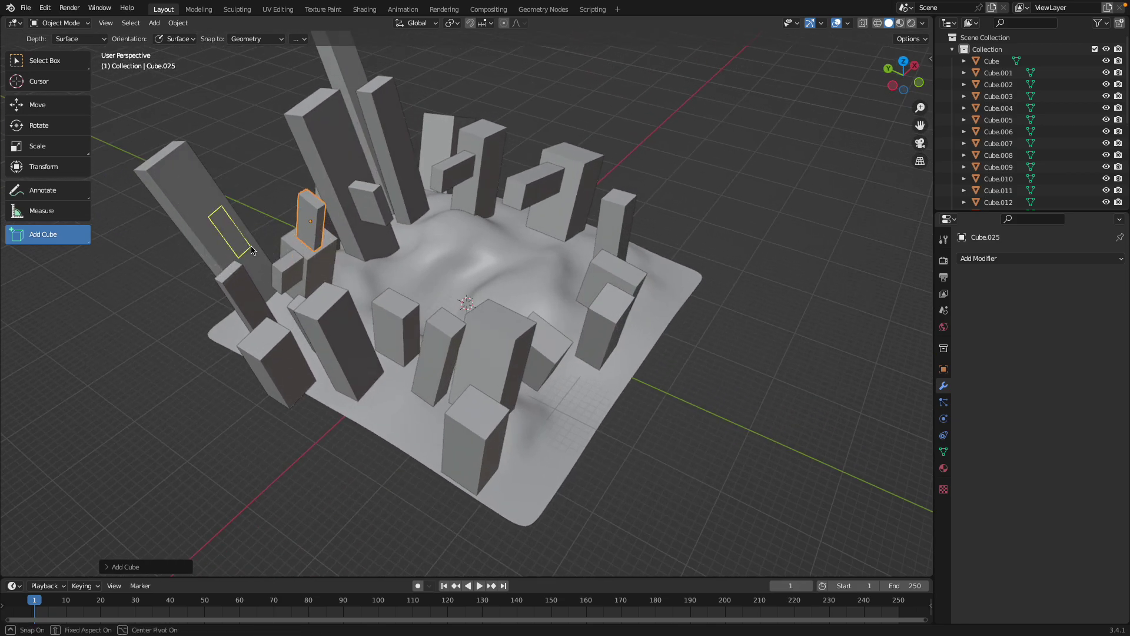
click(296, 248)
middle_drag(566, 316, 511, 326)
drag(510, 326, 528, 346)
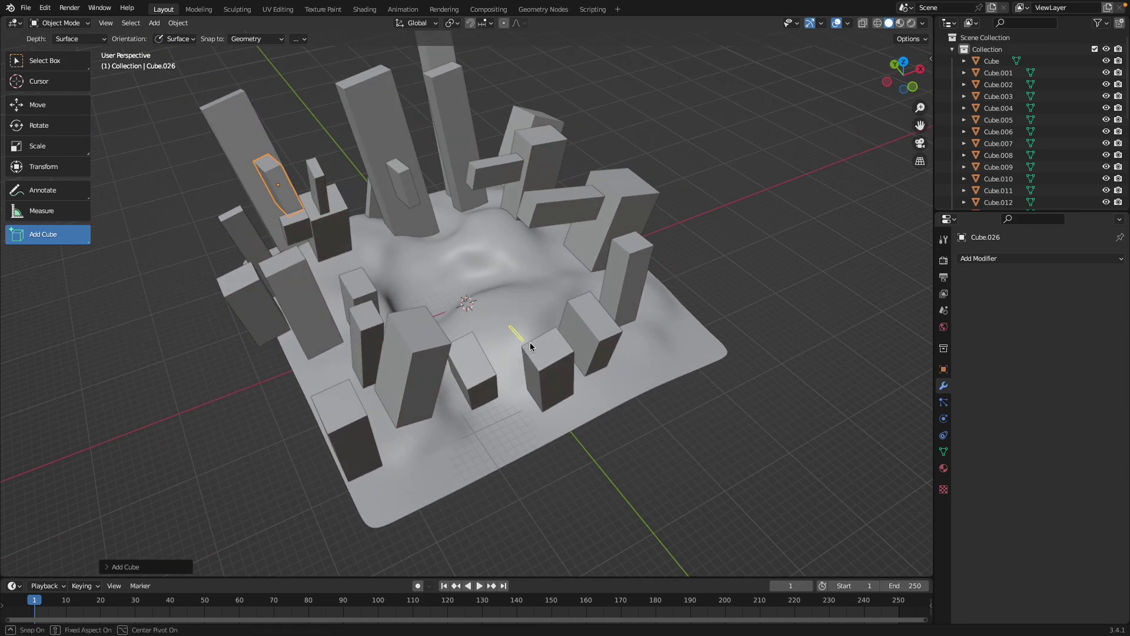
click(557, 300)
drag(638, 334, 664, 358)
click(711, 303)
middle_drag(631, 338, 591, 397)
key(ctrl+z)
key(ctrl+z)
Draw one upright block near the terrain's empty front corner
drag(592, 397, 622, 443)
click(632, 404)
click(381, 399)
drag(302, 432, 323, 446)
click(338, 441)
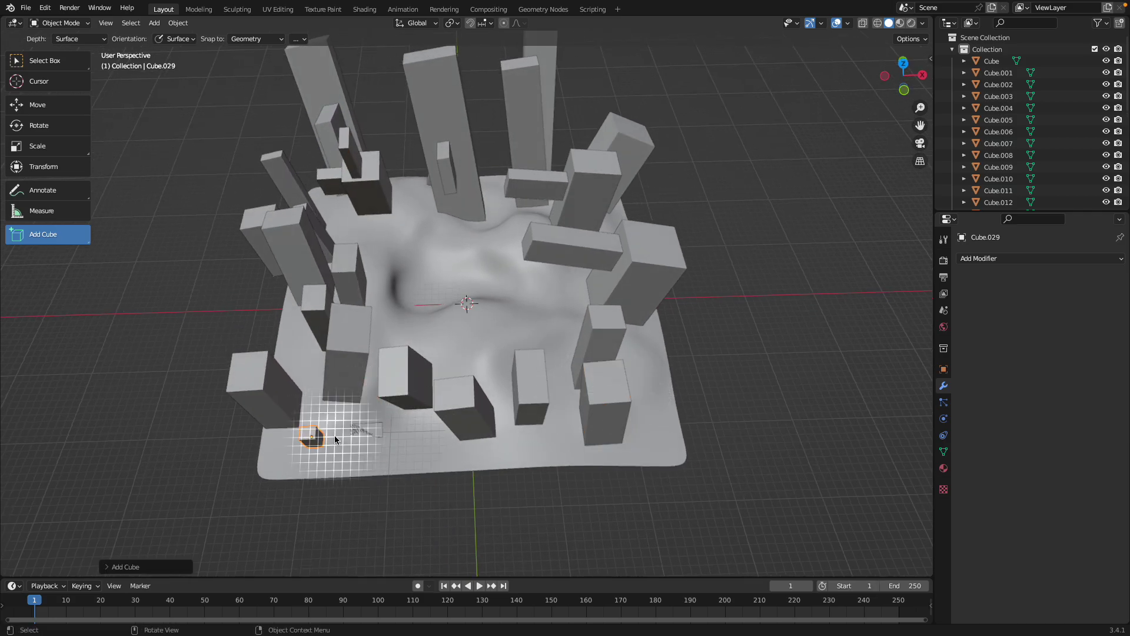
key(ctrl+z)
key(ctrl+z)
Save the scene to the Desktop as cyberpunk_001.blend
middle_drag(342, 407, 347, 378)
key(ctrl+s)
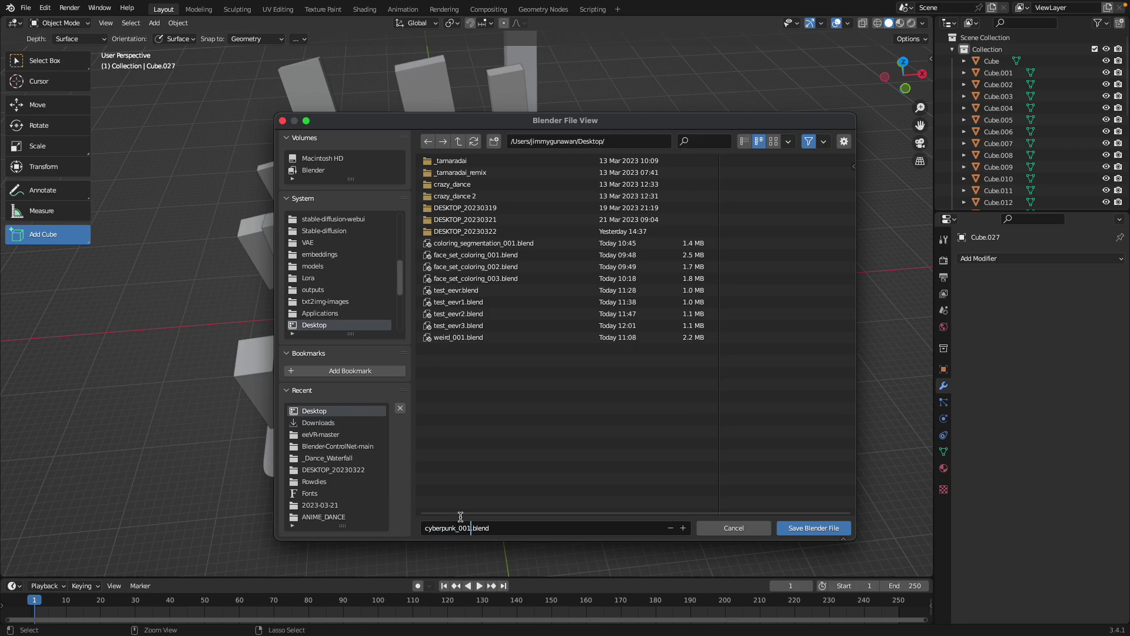
click(791, 528)
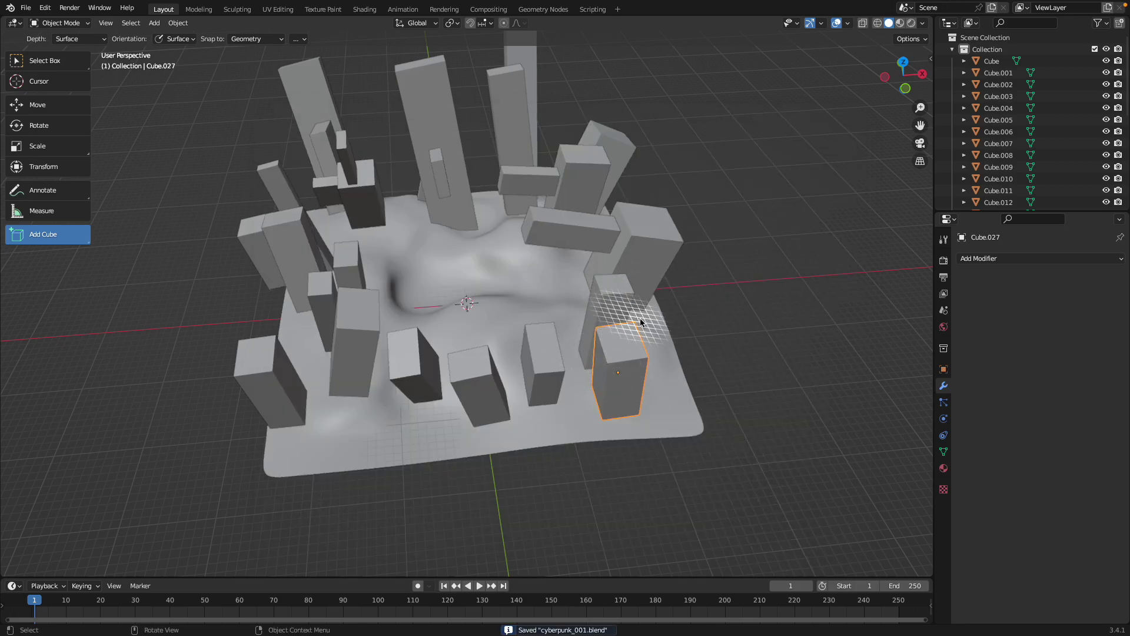
Draw three more blocks around the front corner, including a long one leaning outward past the terrain's edge
drag(654, 341, 690, 409)
click(709, 312)
click(765, 355)
drag(560, 410, 592, 434)
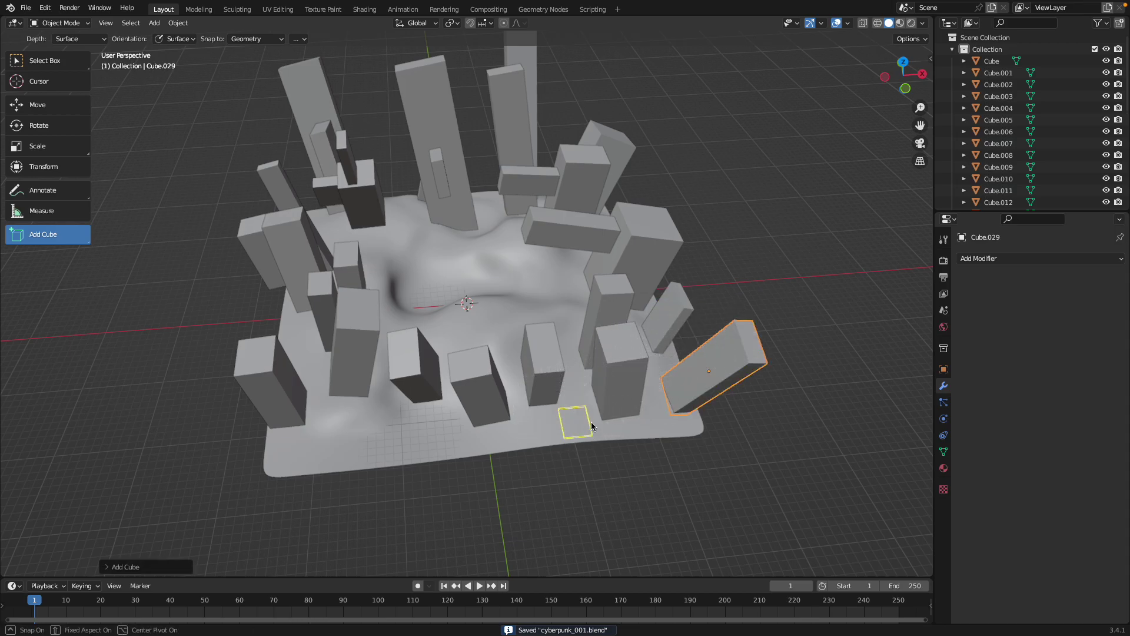
click(593, 350)
Draw a large block at the terrain's front edge and another tower on the side beside the existing cluster
drag(365, 422, 401, 449)
click(404, 388)
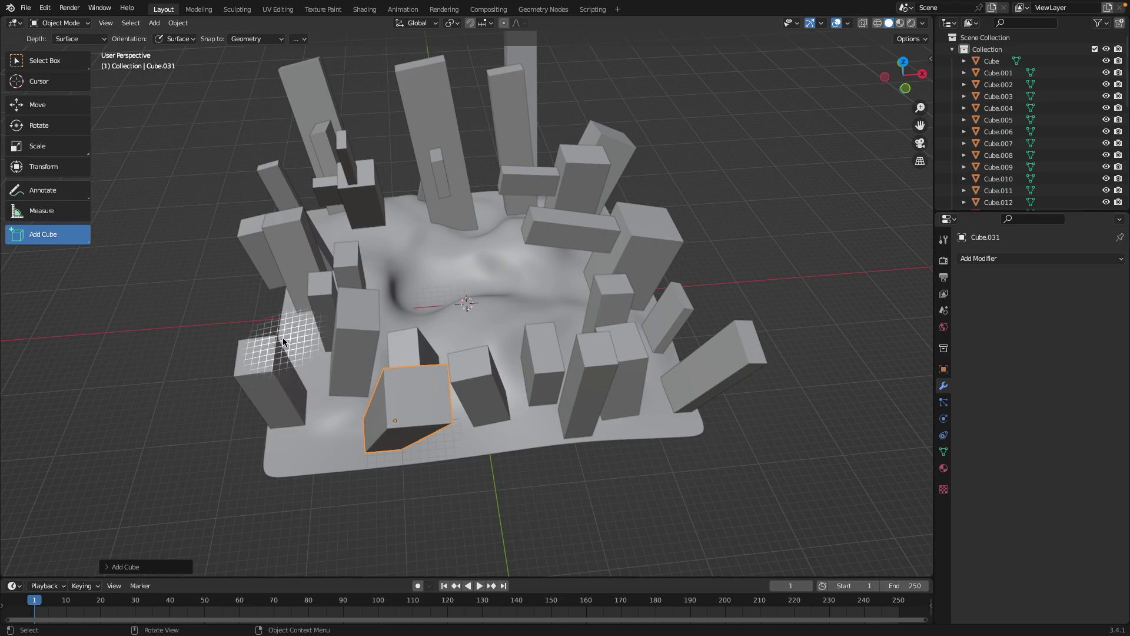
drag(307, 349, 309, 351)
click(295, 282)
middle_drag(295, 282, 291, 281)
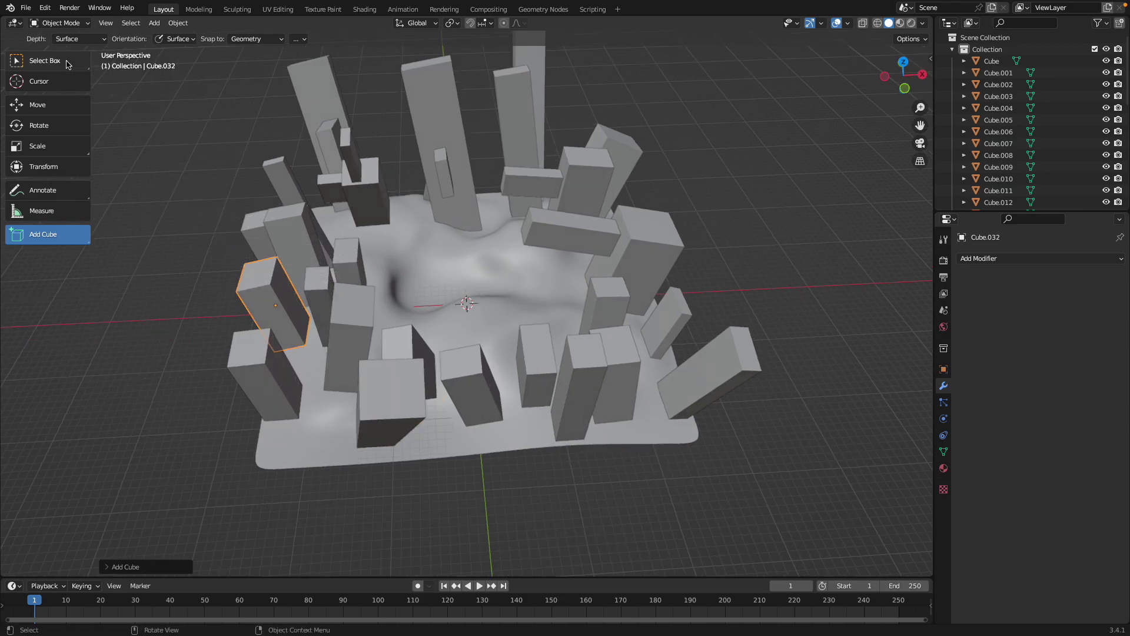
click(61, 39)
click(55, 39)
click(61, 40)
middle_drag(282, 141, 117, 117)
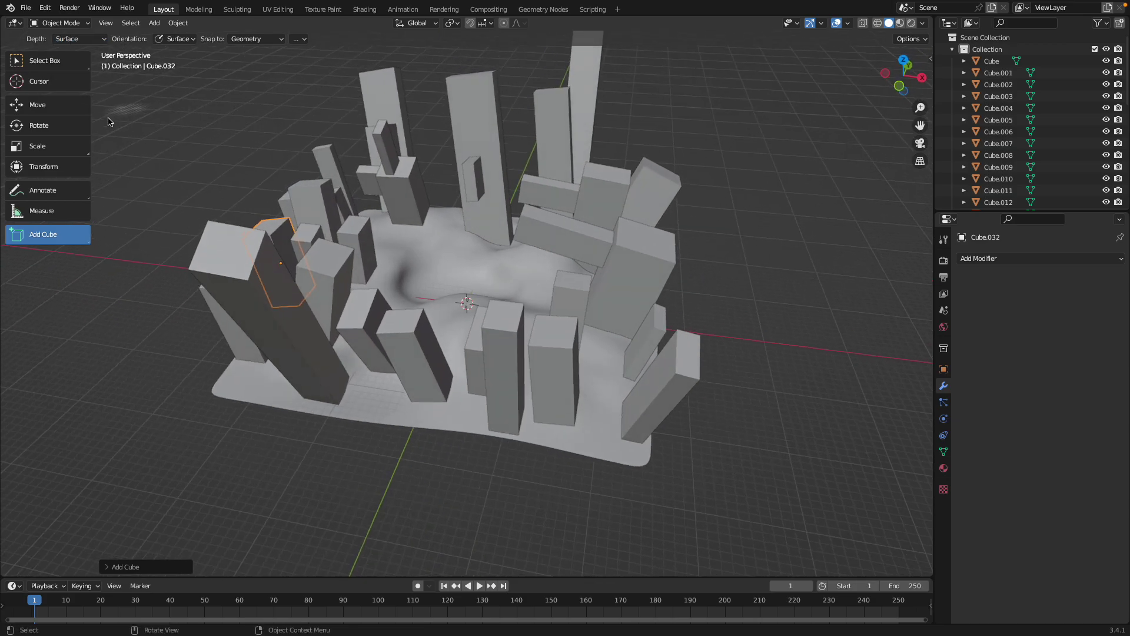
Select every block in the scene by selecting the terrain plane and inverting the selection
click(47, 61)
middle_drag(543, 273, 560, 261)
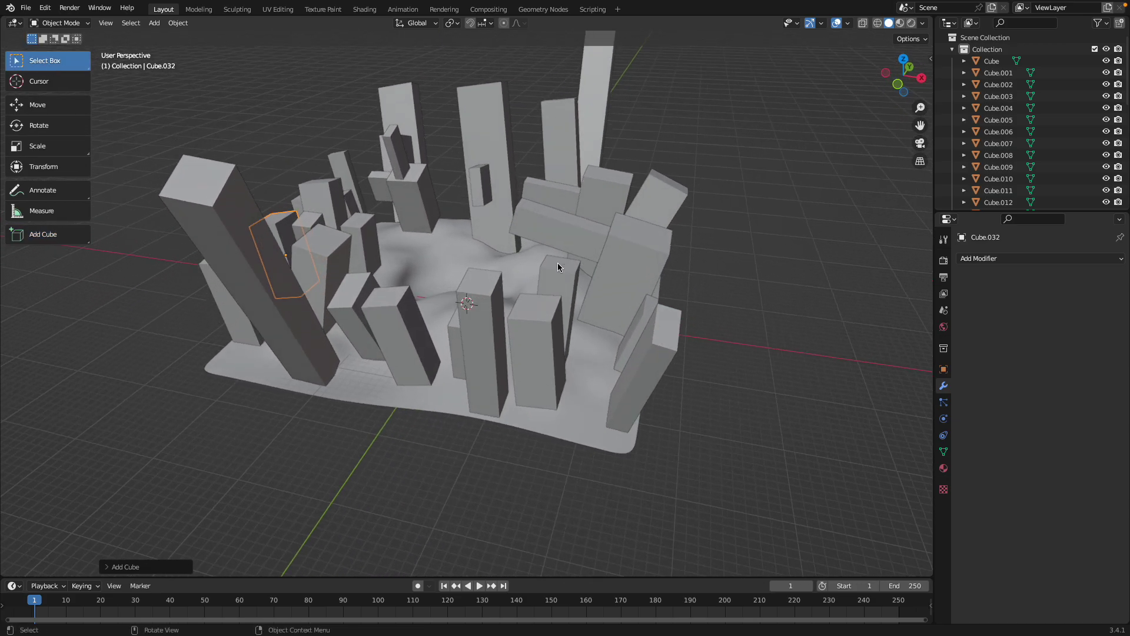
click(477, 269)
middle_drag(477, 268, 472, 263)
click(513, 267)
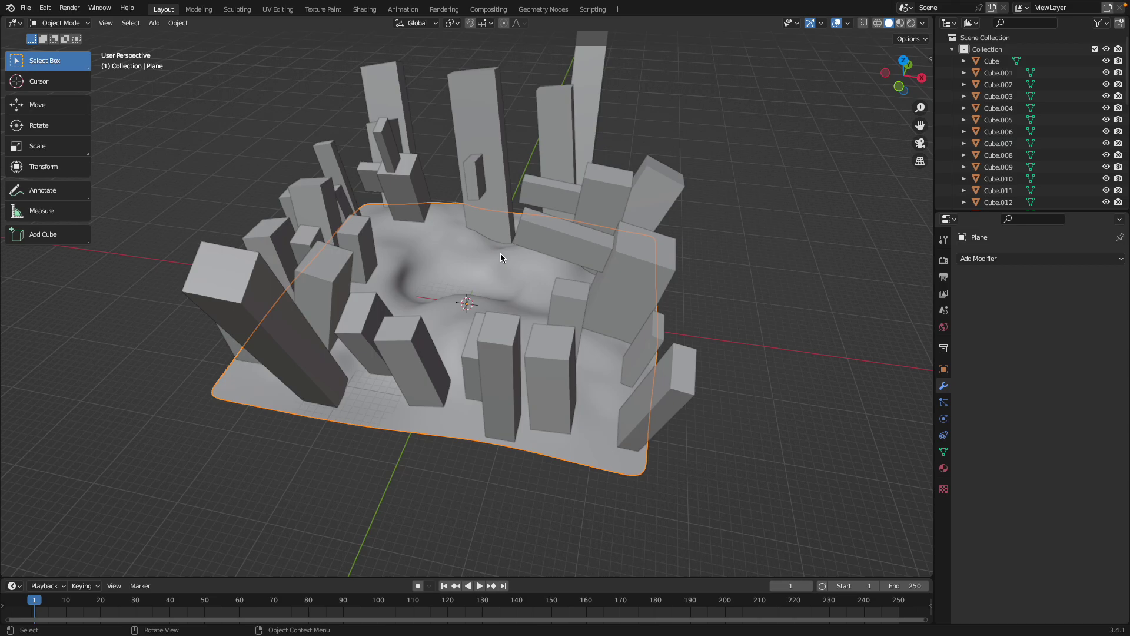
click(131, 22)
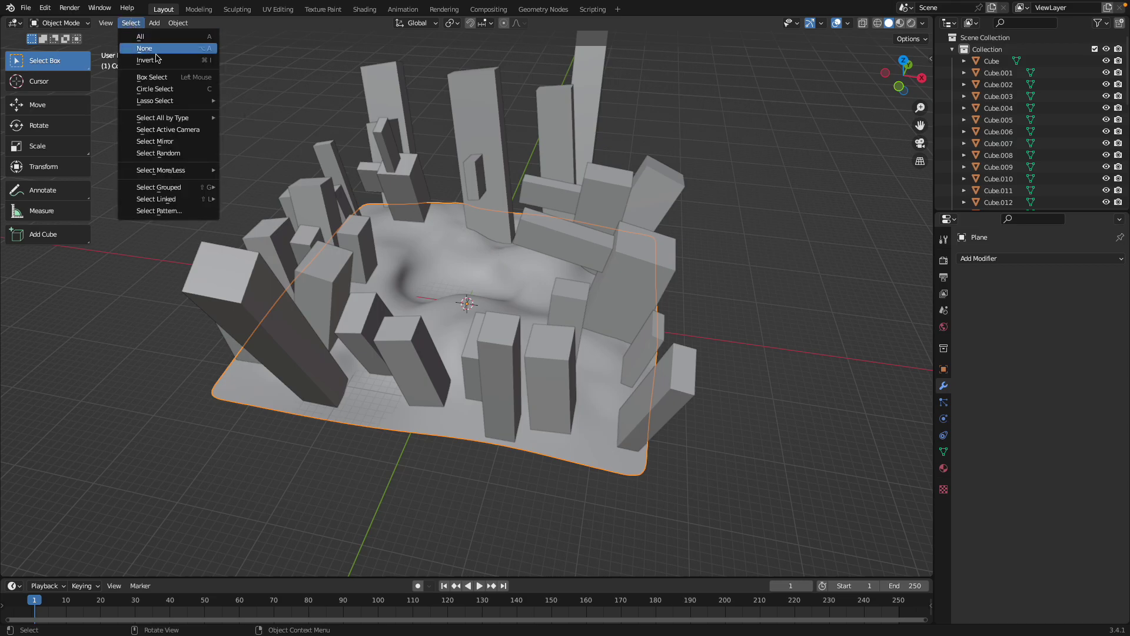
click(147, 61)
key(g)
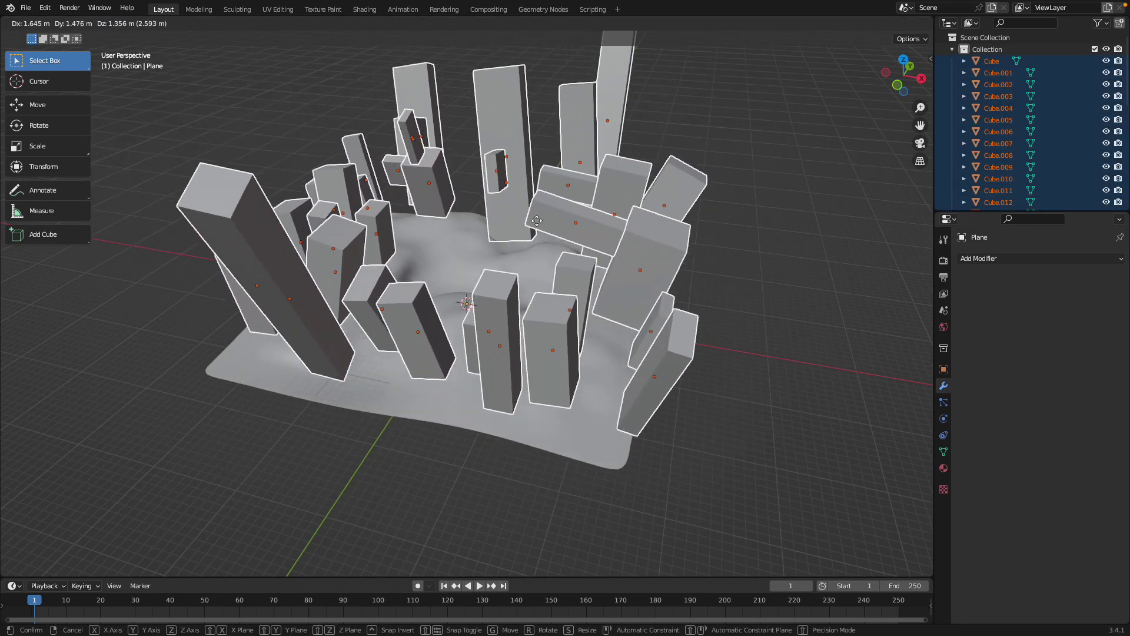
click(536, 265)
mouse_move(536, 264)
middle_down()
mouse_move(543, 298)
mouse_move(610, 332)
mouse_move(543, 268)
middle_up()
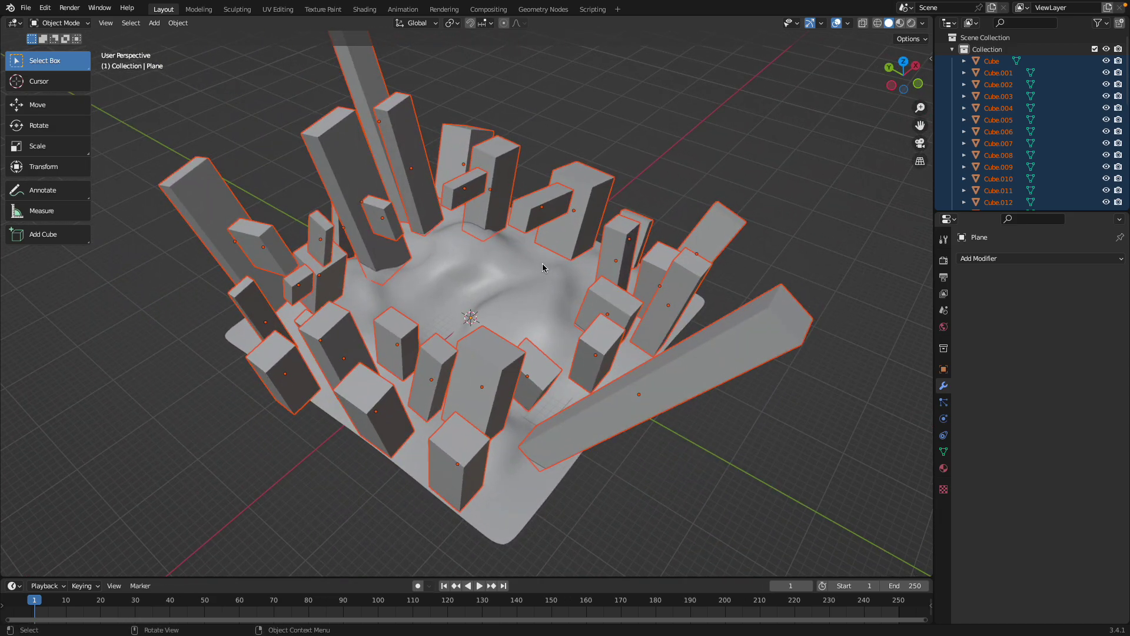
Apply Randomize Transform to the selected blocks with a rotation of 13° on X and 17° on Y
key(F3)
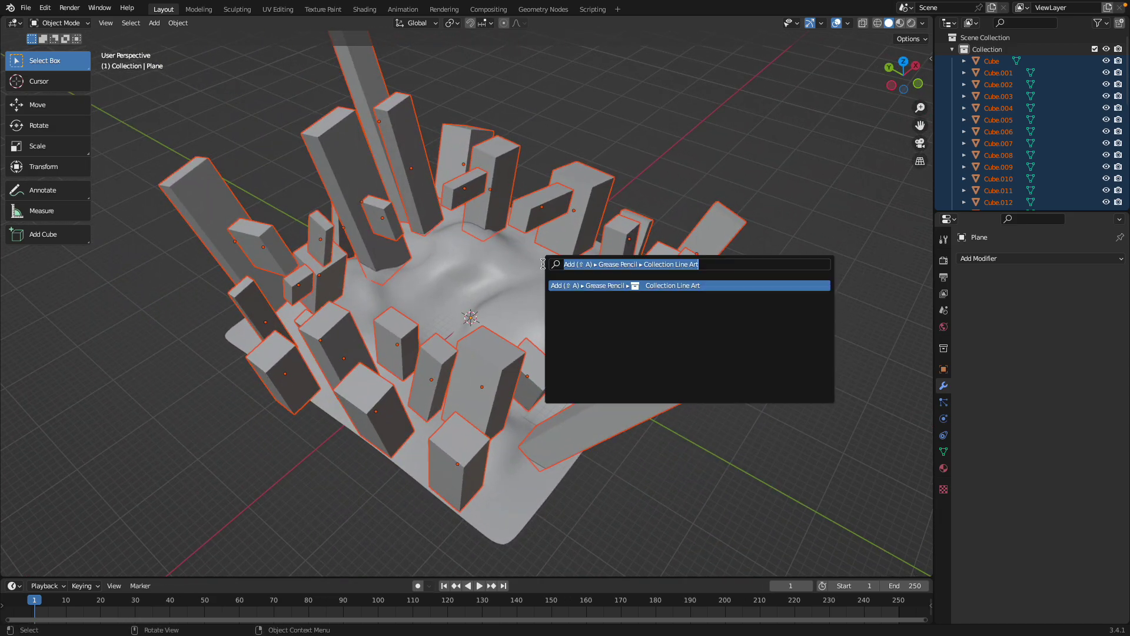
text(random)
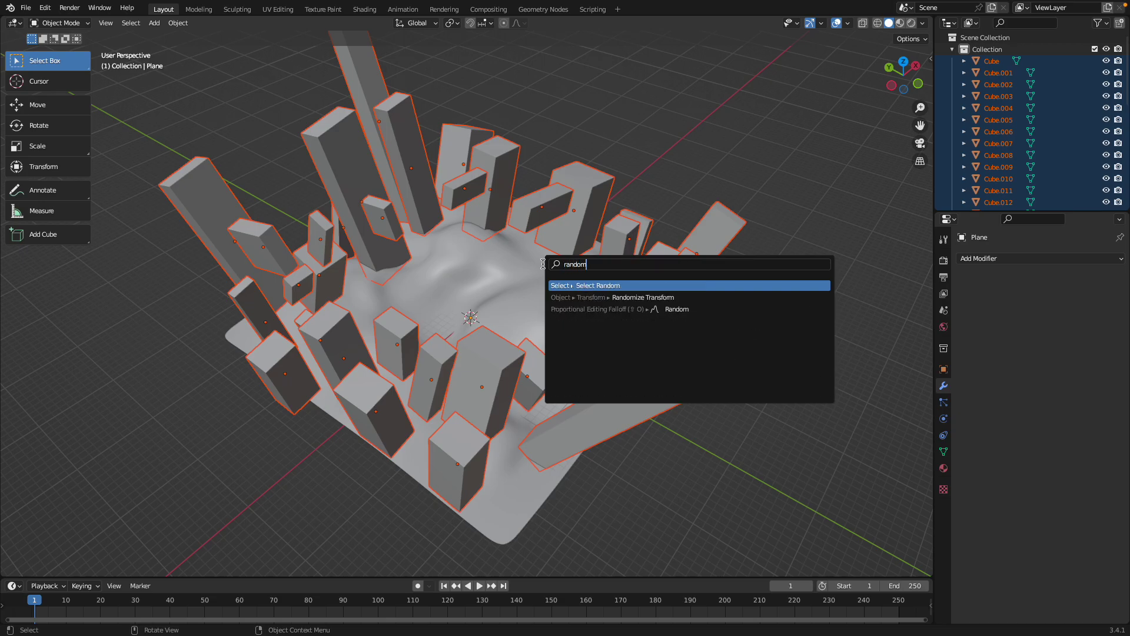
click(645, 298)
click(122, 565)
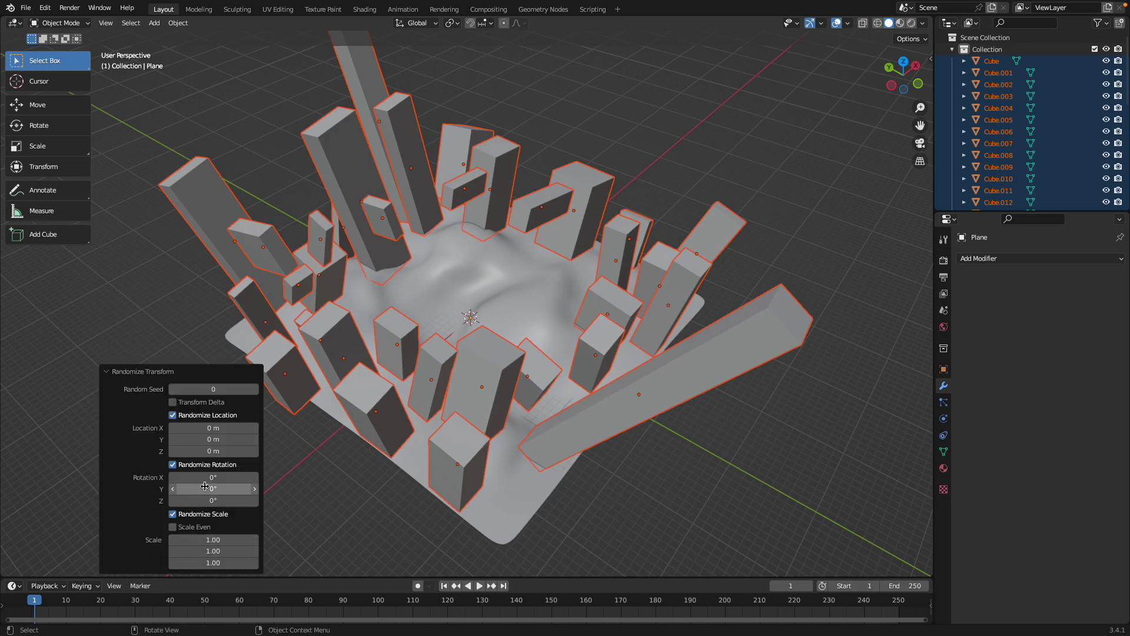
mouse_move(213, 477)
mouse_down()
mouse_move(223, 488)
mouse_move(215, 477)
mouse_up()
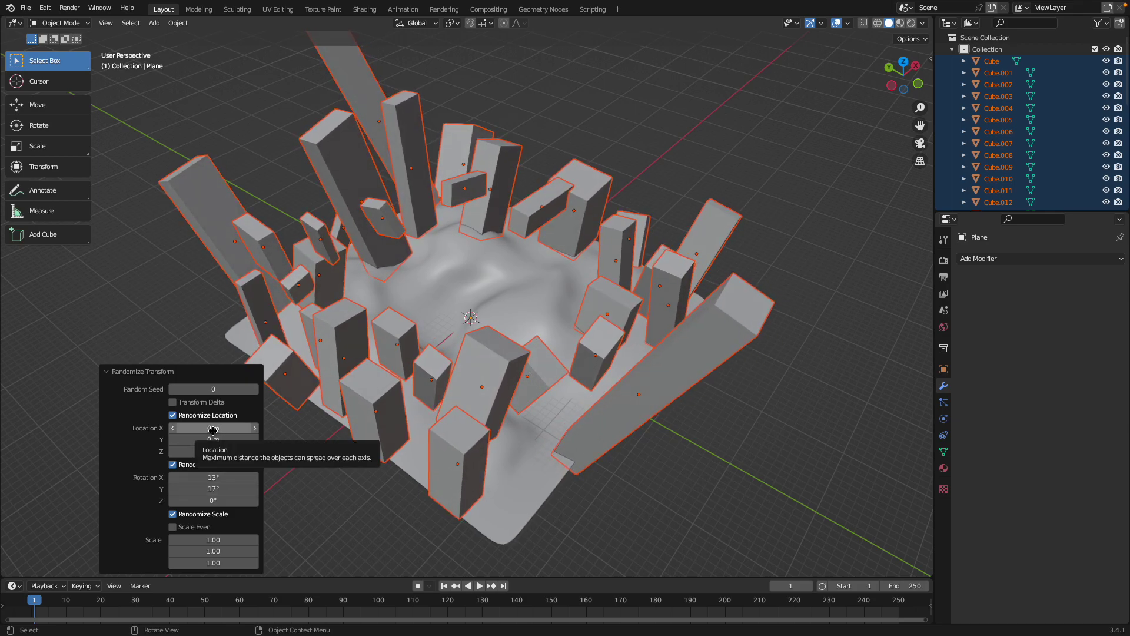
Set the blocks' randomized location to 0.27 m on X and Y and their scale to 0.85 on X and Y
drag(213, 431, 218, 440)
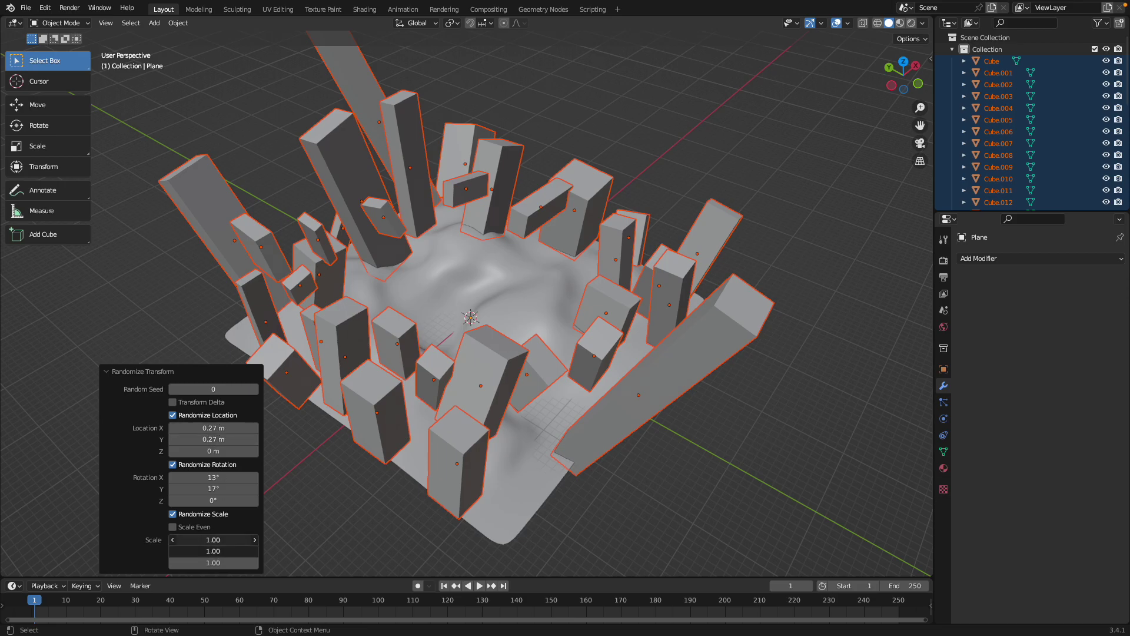
drag(213, 540, 215, 551)
middle_drag(580, 322, 610, 318)
middle_drag(466, 309, 422, 277)
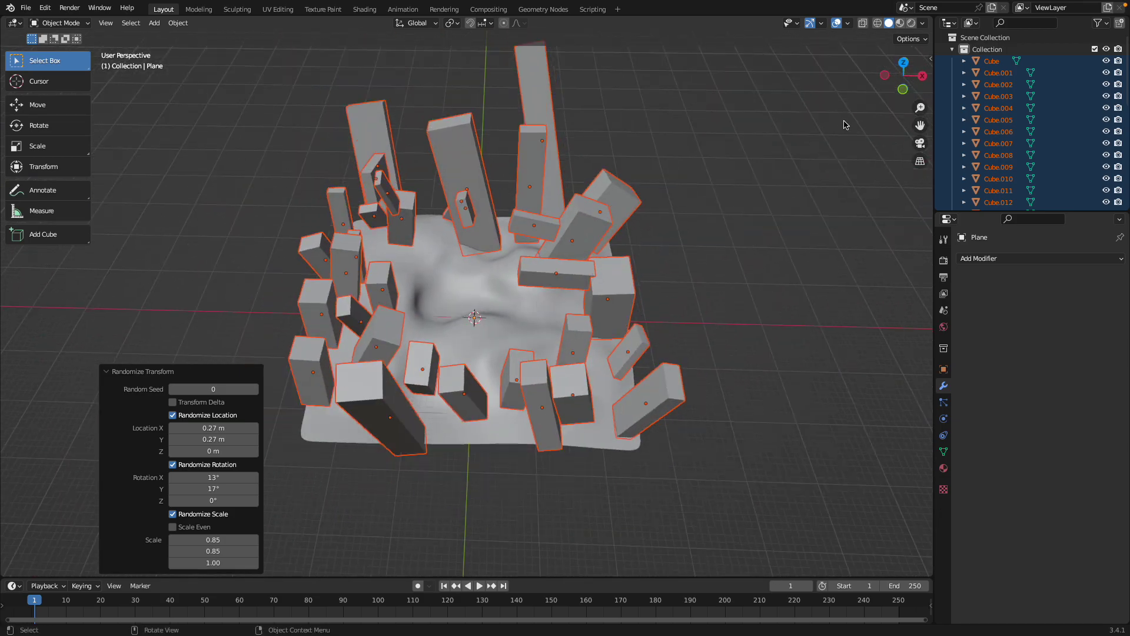
Deselect the randomized blocks and save the scene
click(902, 64)
middle_drag(697, 208, 594, 237)
click(56, 25)
click(703, 132)
key(ctrl+s)
Add a camera at the terrain's centre and raise it about 4.07 m along Z
key(shift+a)
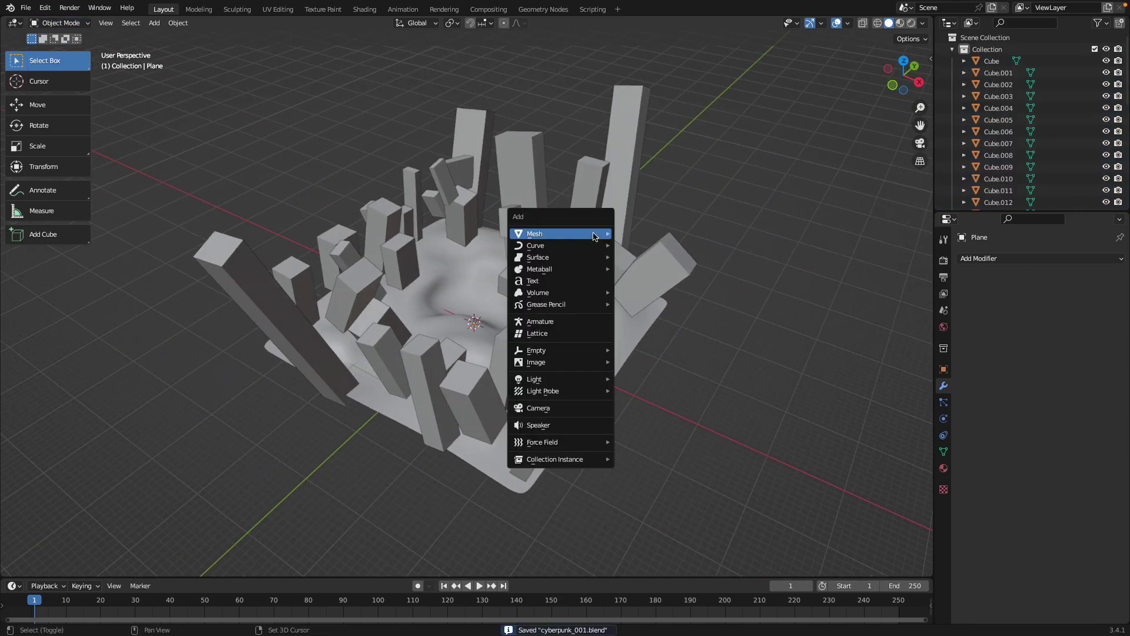
mouse_move(594, 237)
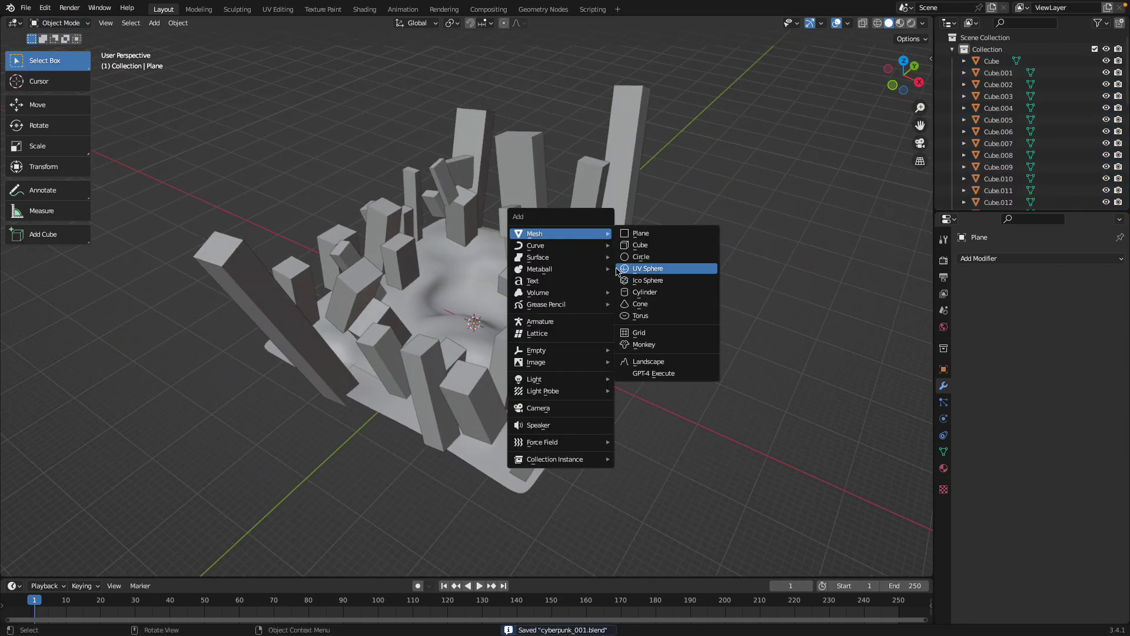
click(540, 408)
key(g)
key(z)
click(545, 320)
scroll(476, 293, up, 3)
middle_drag(475, 293, 589, 294)
scroll(589, 285, down, 5)
Switch the viewport to rendered shading and open the scene's render settings
click(901, 23)
middle_drag(891, 45, 909, 41)
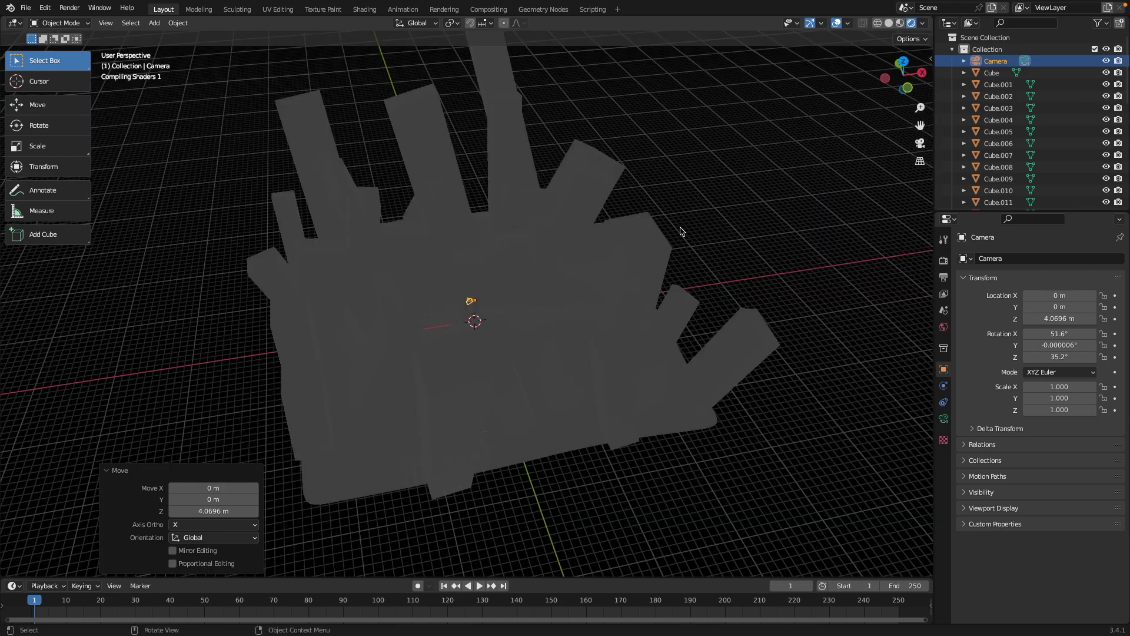
middle_drag(681, 232, 642, 235)
click(944, 261)
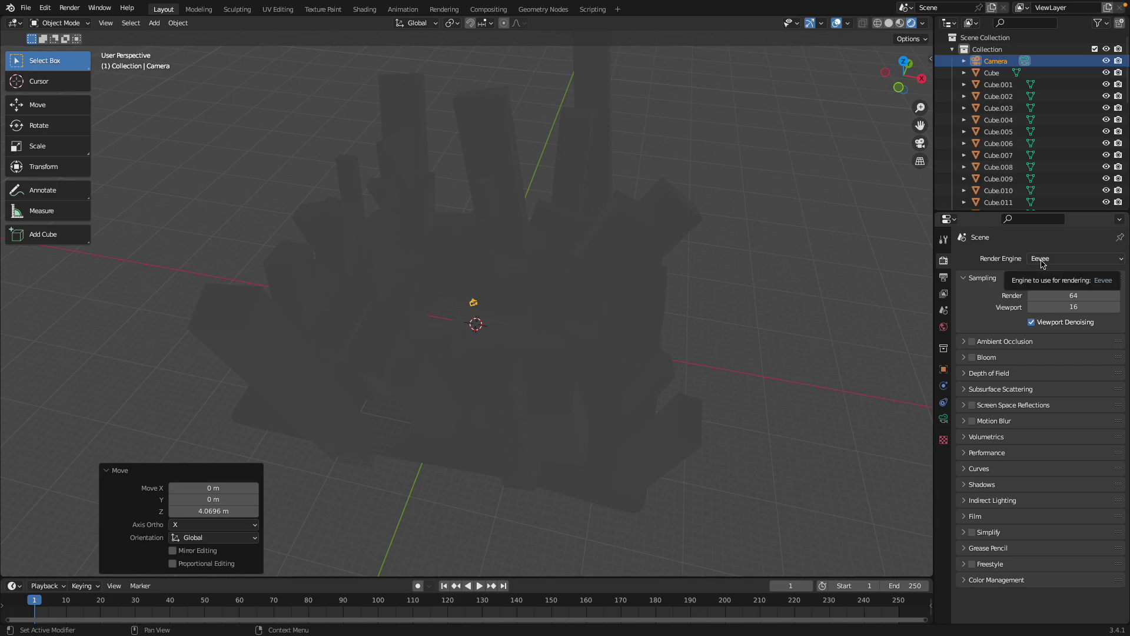
Look up the eeVR add-on among the testing add-ons in the preferences and examine its details
click(45, 8)
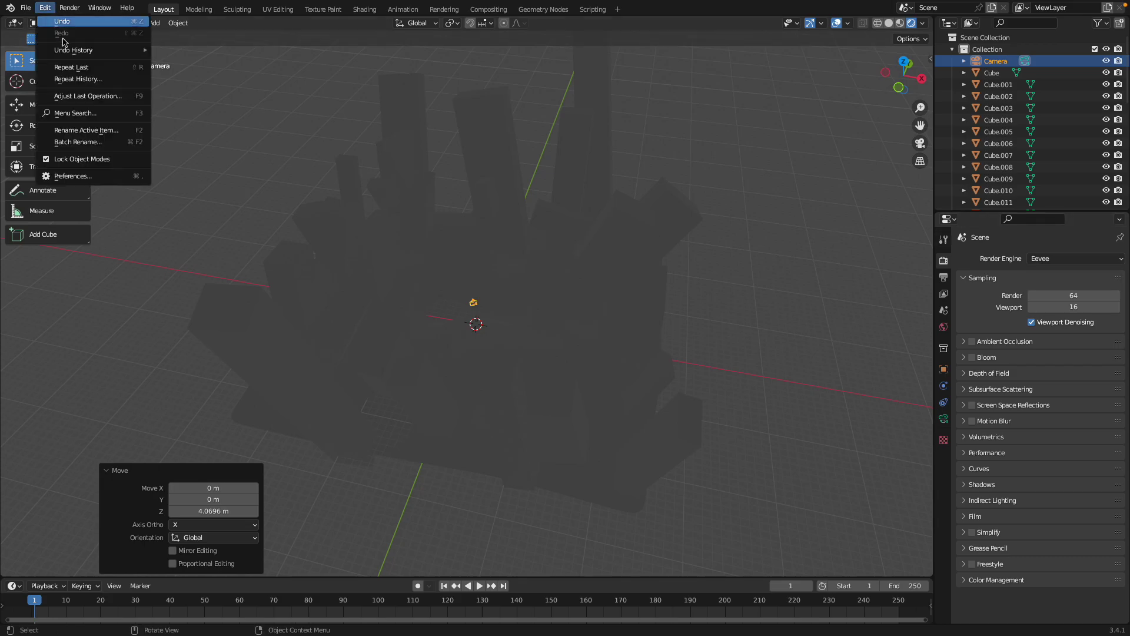
click(71, 176)
text(eev)
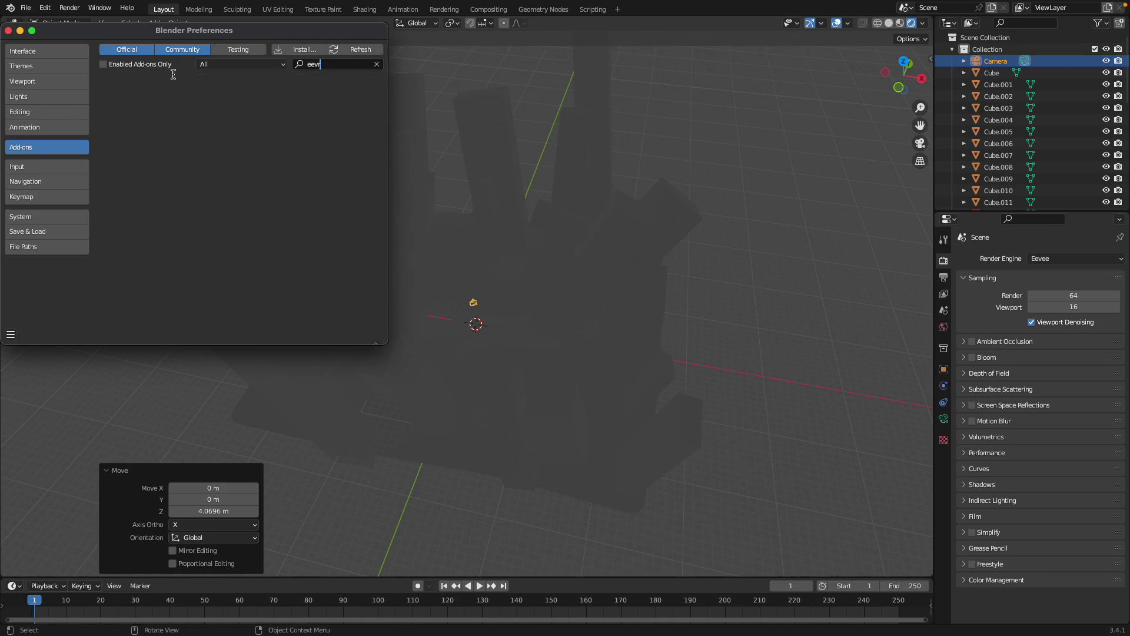
click(238, 50)
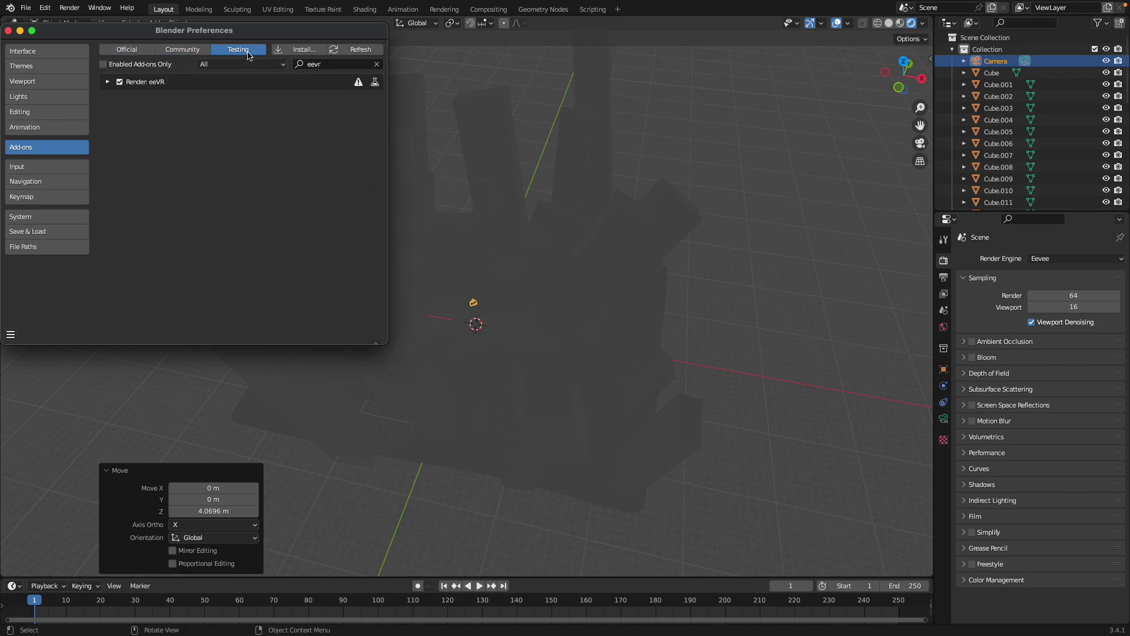
click(106, 82)
drag(393, 350, 654, 502)
drag(366, 34, 480, 91)
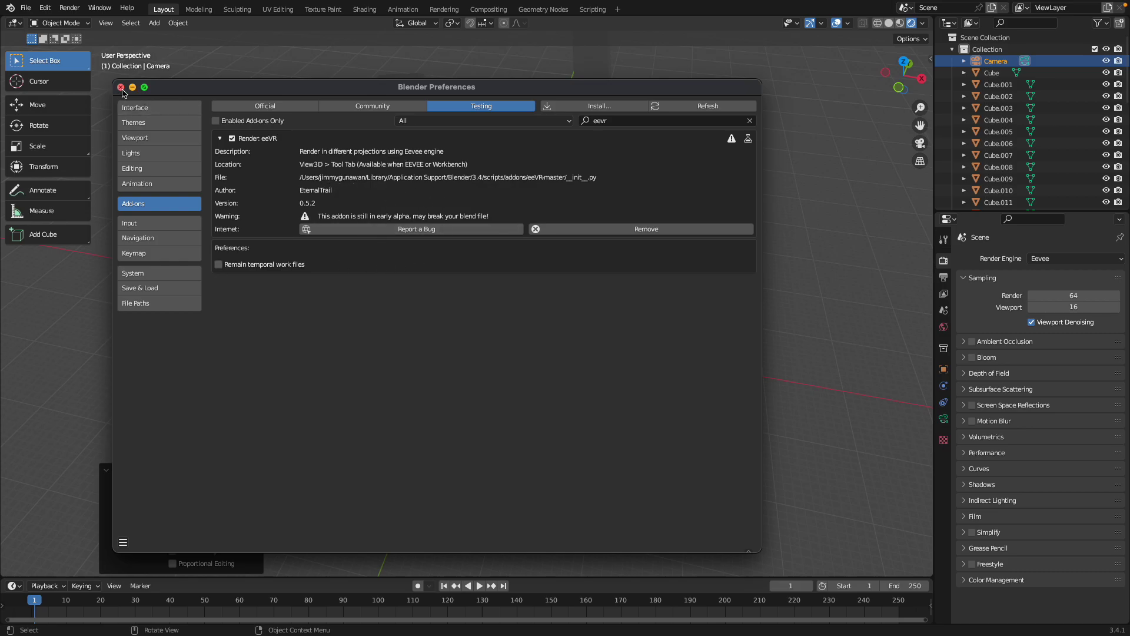
Change the render engine from Eevee to Cycles
click(1046, 265)
click(1054, 265)
click(1055, 266)
click(1054, 298)
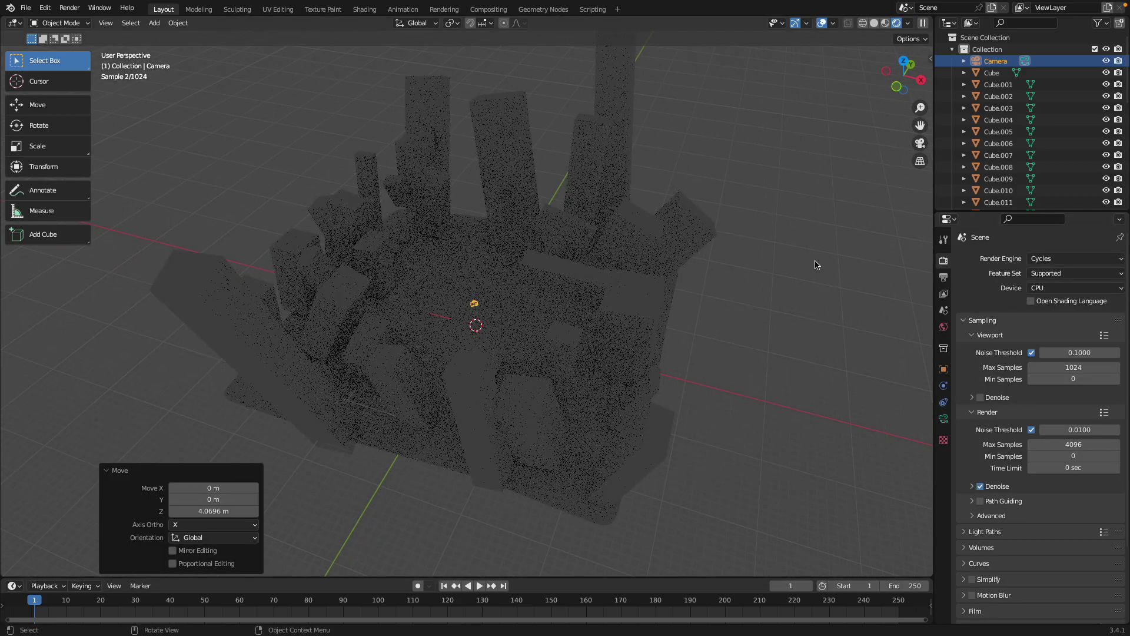
Assign a Nishita Sky Texture to the world background colour
click(944, 327)
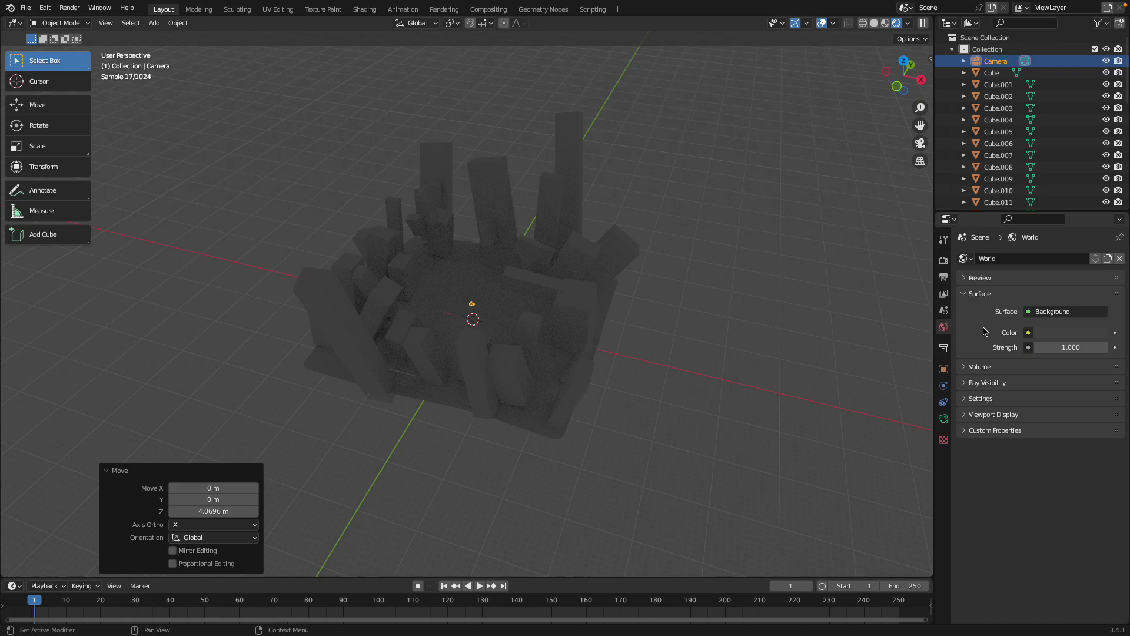
click(1029, 334)
click(789, 464)
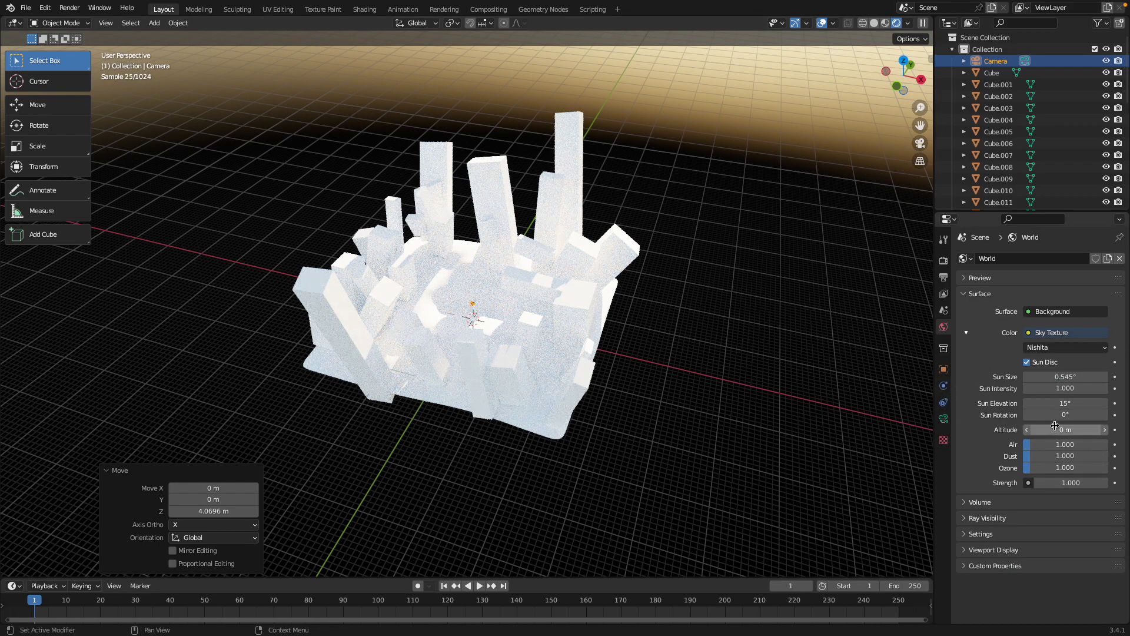
Set the sky's sun elevation to 2.2° and its air, dust and ozone values to 2
drag(1066, 403, 1051, 468)
text(4)
key(Return)
middle_drag(815, 376, 818, 375)
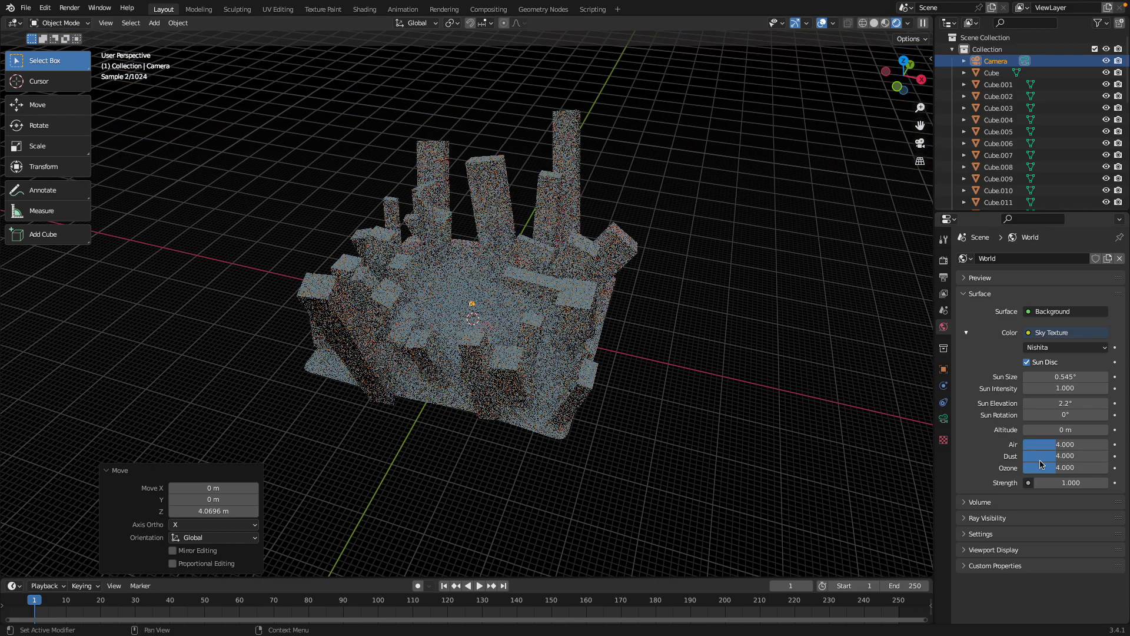
drag(1073, 444, 1073, 467)
text(2)
key(Return)
Add a point light and place it above the small towers at the terrain's back corner
key(shift+a)
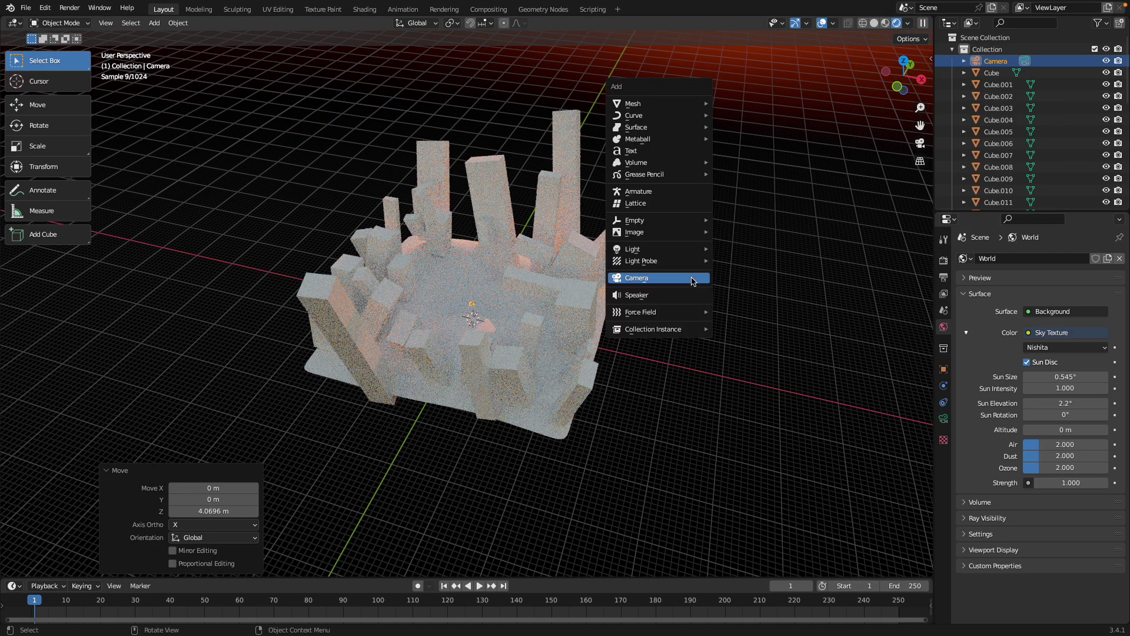
mouse_move(688, 249)
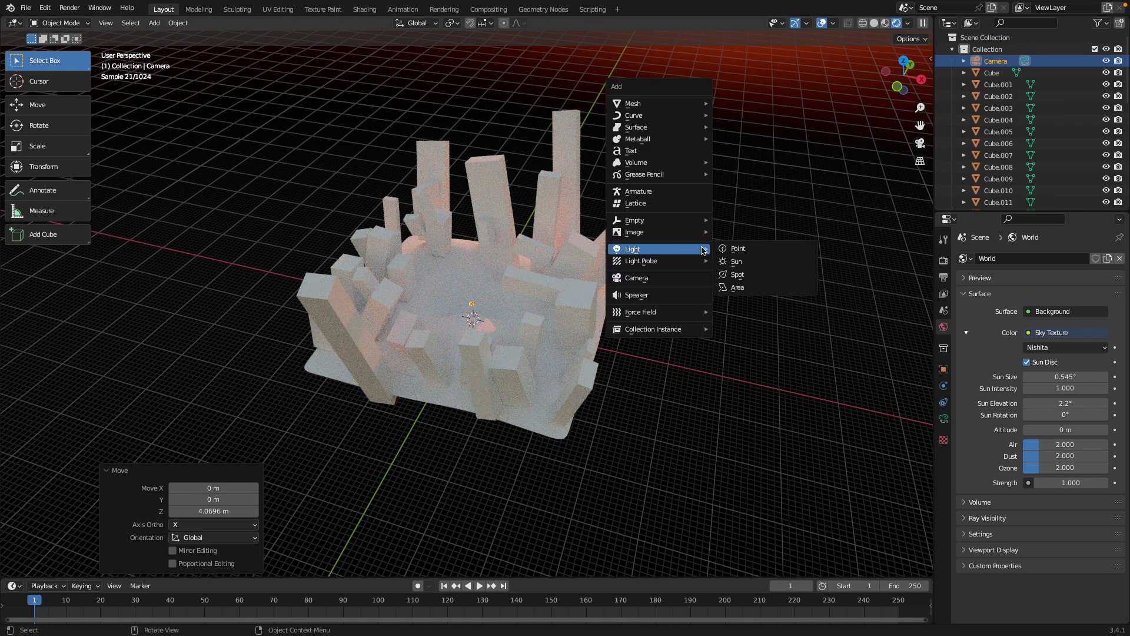
click(737, 249)
key(g)
click(552, 260)
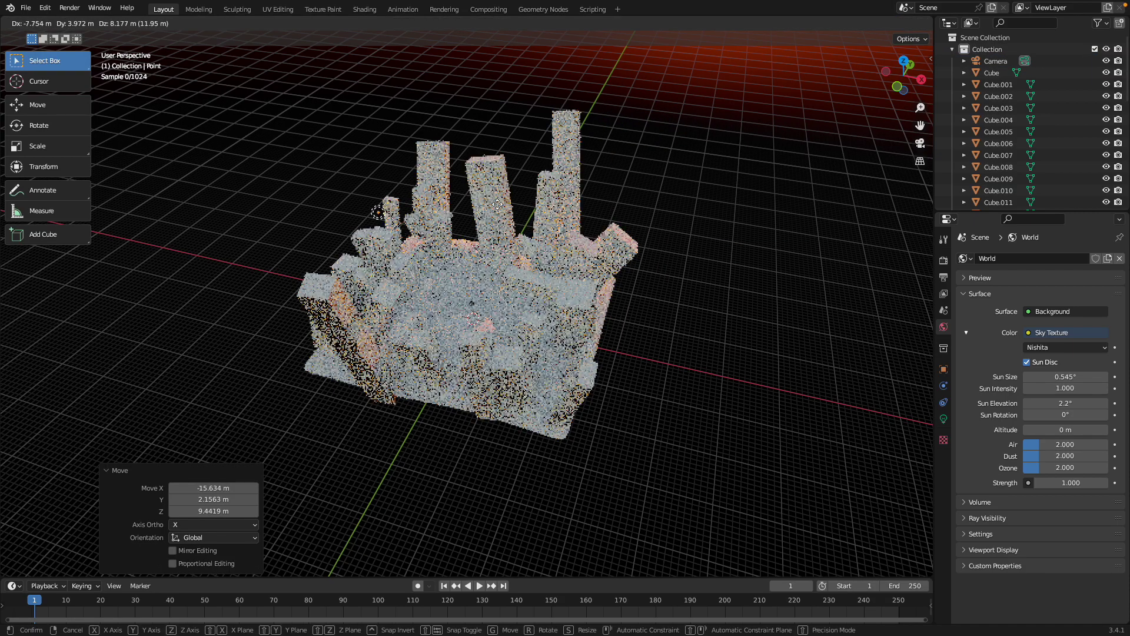
Make the point light orange with a power of 34.2 W and a radius of 3.44 m
click(944, 419)
click(1057, 330)
drag(1046, 227, 1023, 248)
drag(1048, 339, 1089, 356)
Duplicate the orange light beside the tallest tower and colour the copy violet with hue 0.681 and saturation 0.703
key(shift+d)
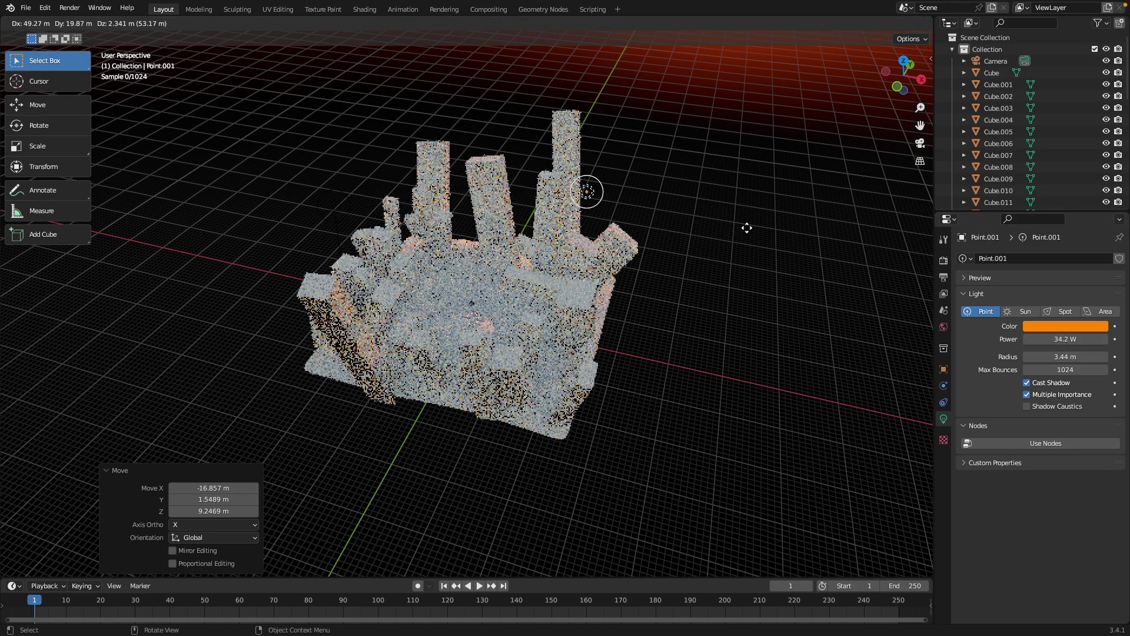
click(747, 231)
click(1041, 330)
drag(1045, 234, 1066, 209)
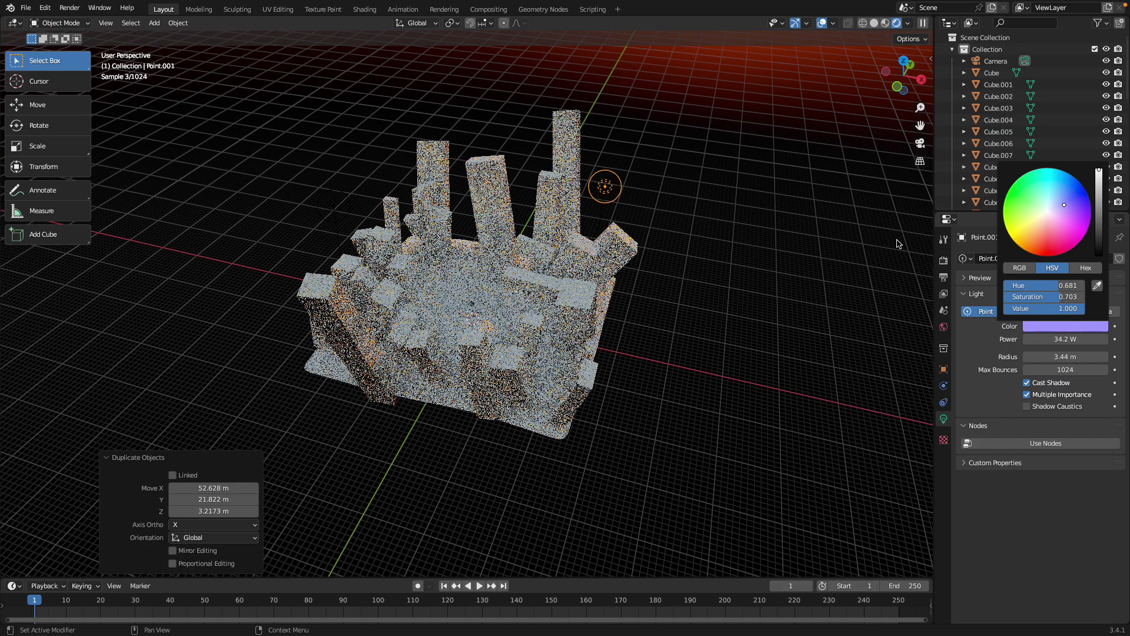
middle_drag(743, 260, 661, 285)
Set the violet light's power to 50000 W and radius to 11.5 m, and move it beside the tall leaning towers
key(g)
click(494, 258)
drag(1053, 341, 1096, 353)
click(1054, 341)
key(Return)
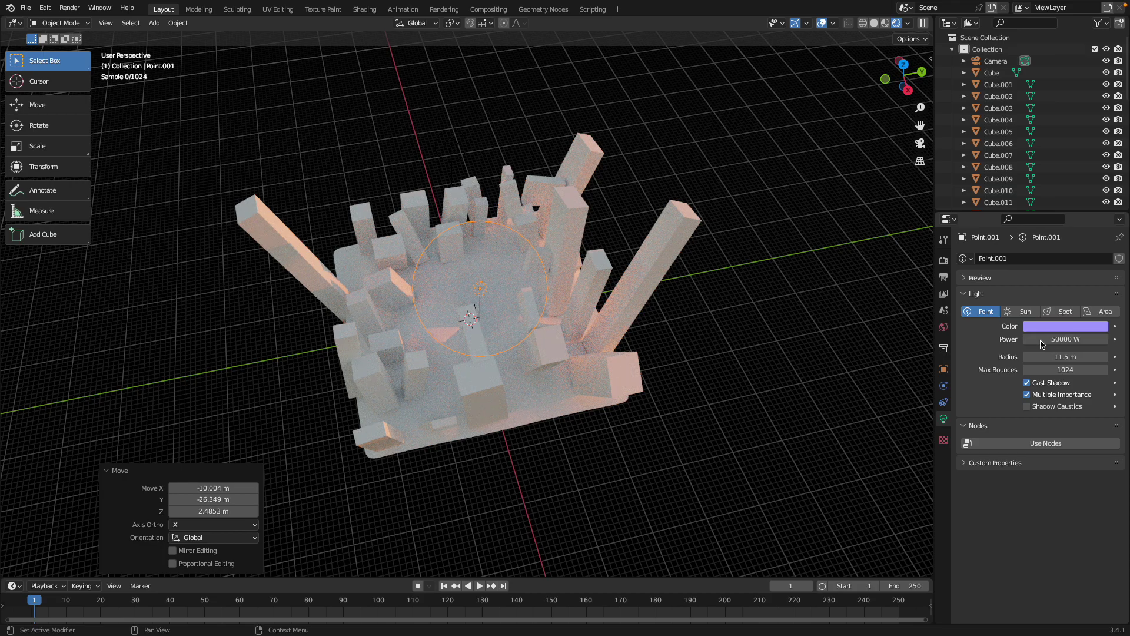
key(Return)
key(g)
click(755, 245)
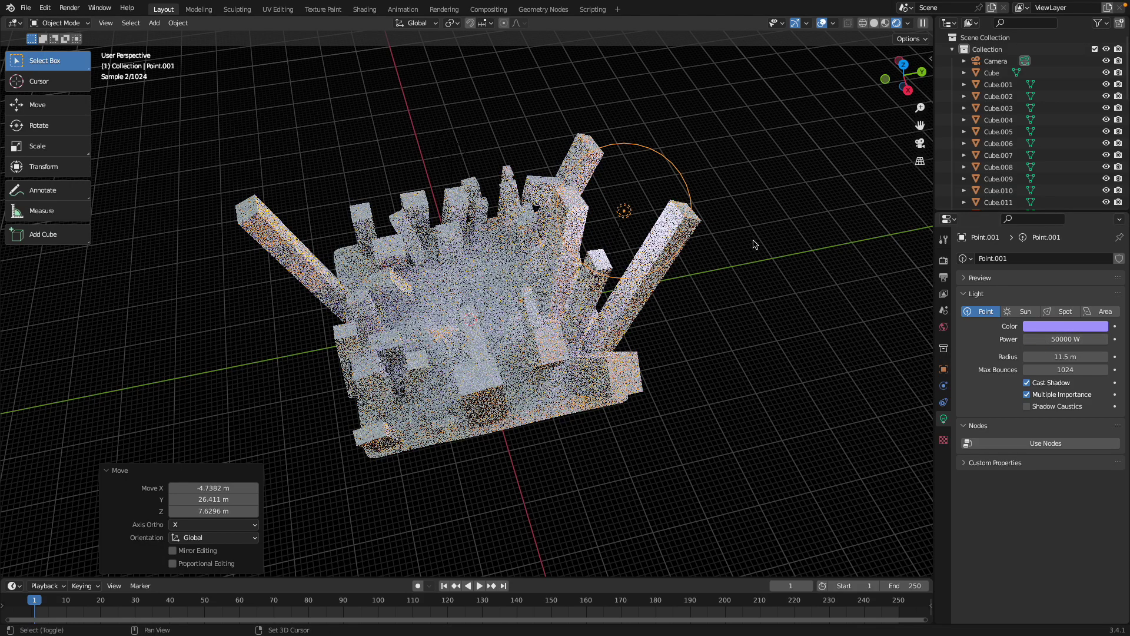
Duplicate the violet light, colour the copy yellow-green and reposition it around the towers
key(shift+d)
click(581, 287)
middle_drag(581, 288, 574, 285)
click(1042, 325)
drag(1064, 249, 1015, 218)
middle_drag(678, 365, 642, 377)
key(g)
click(460, 396)
Duplicate the yellow-green light twice, placing one copy over the terrain's front and the other out past its side
key(shift+d)
click(530, 477)
middle_drag(528, 479, 601, 454)
key(g)
click(628, 406)
key(shift+d)
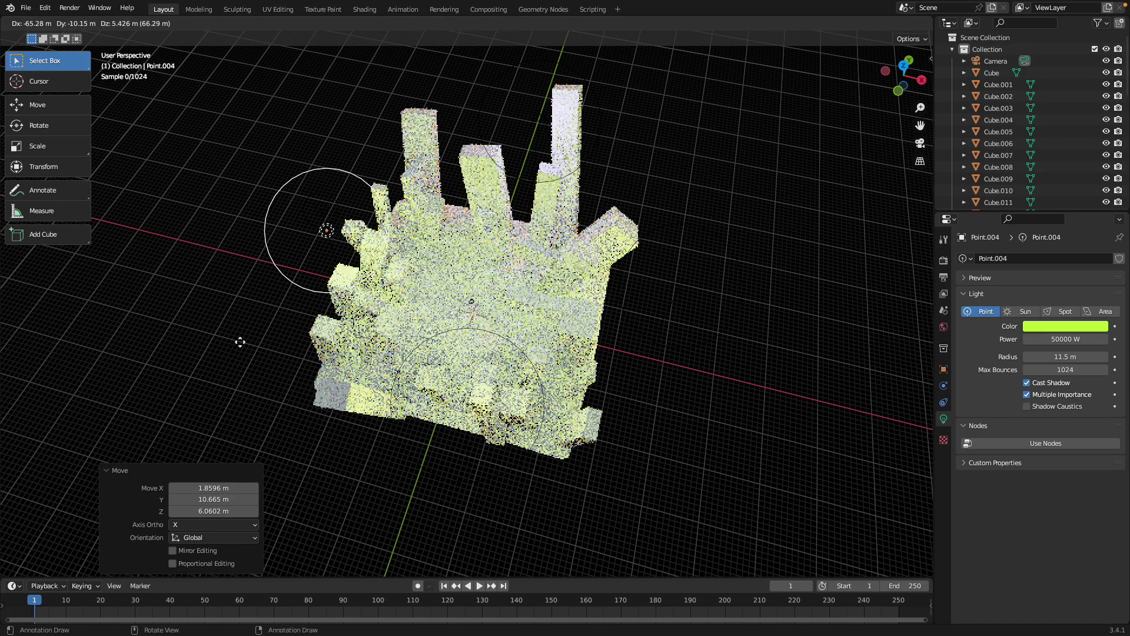
click(249, 343)
middle_drag(248, 342, 306, 330)
Duplicate the yellow-green light toward the back towers and colour the copy pale blue with hue 0.540 and saturation 0.471
key(shift+d)
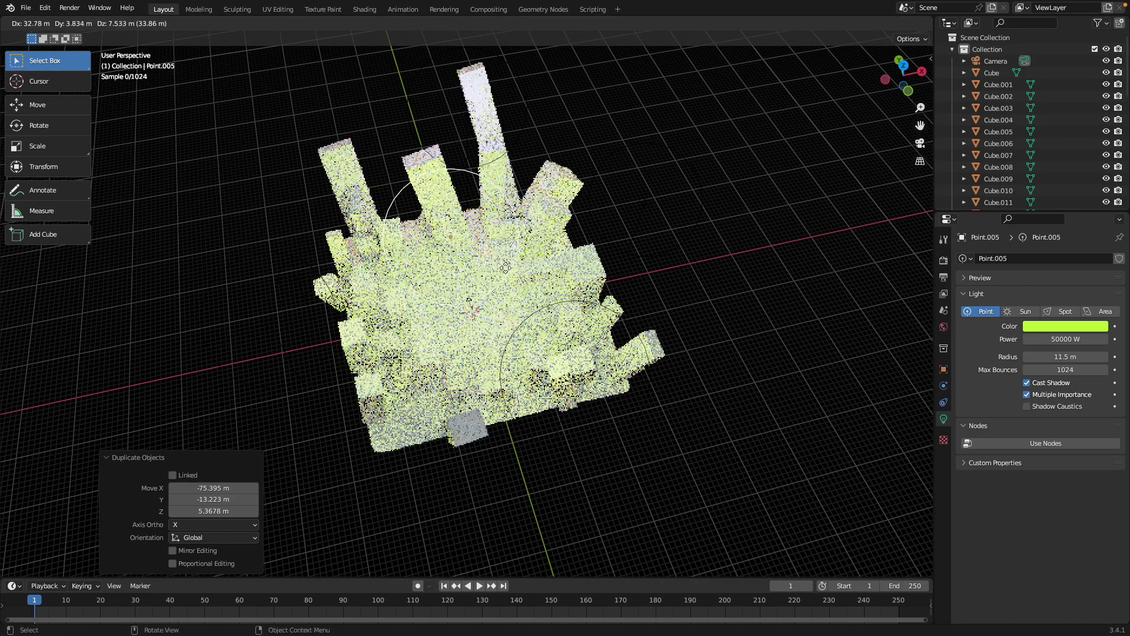
key(Return)
click(1066, 325)
click(1049, 201)
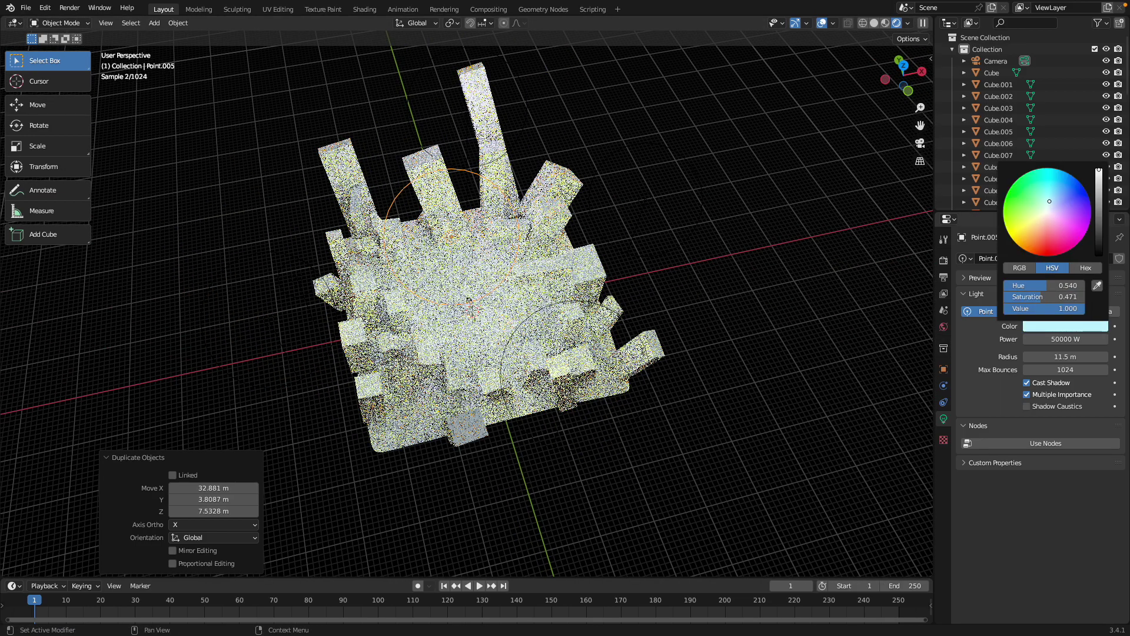
Reposition the pale blue light near the back towers and save the scene
key(g)
click(638, 287)
scroll(603, 270, up, 3)
middle_drag(603, 270, 653, 258)
key(ctrl+s)
key(g)
click(603, 277)
middle_drag(660, 281, 750, 207)
Increase the sky's sun size to 2.24° and save the scene
click(944, 327)
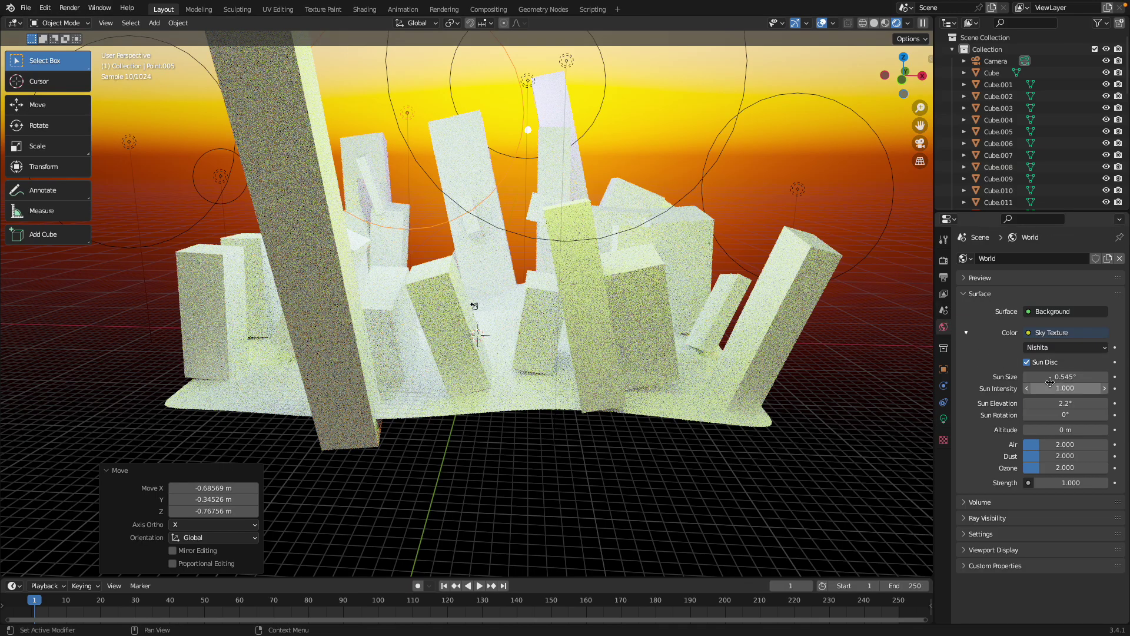
drag(1065, 377, 1100, 377)
middle_drag(707, 302, 718, 312)
key(ctrl+s)
middle_drag(798, 221, 799, 235)
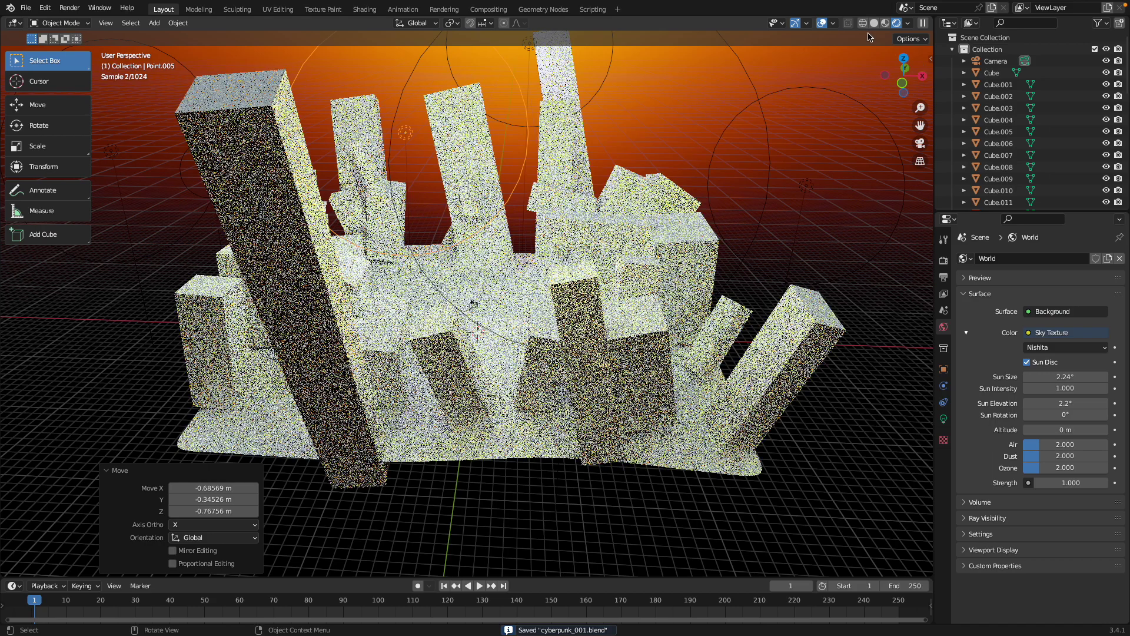
Switch the viewport to solid shading, select the camera and set its focal length to 24 mm
click(874, 23)
middle_drag(765, 177, 724, 192)
click(1013, 60)
middle_drag(871, 347, 523, 293)
click(944, 419)
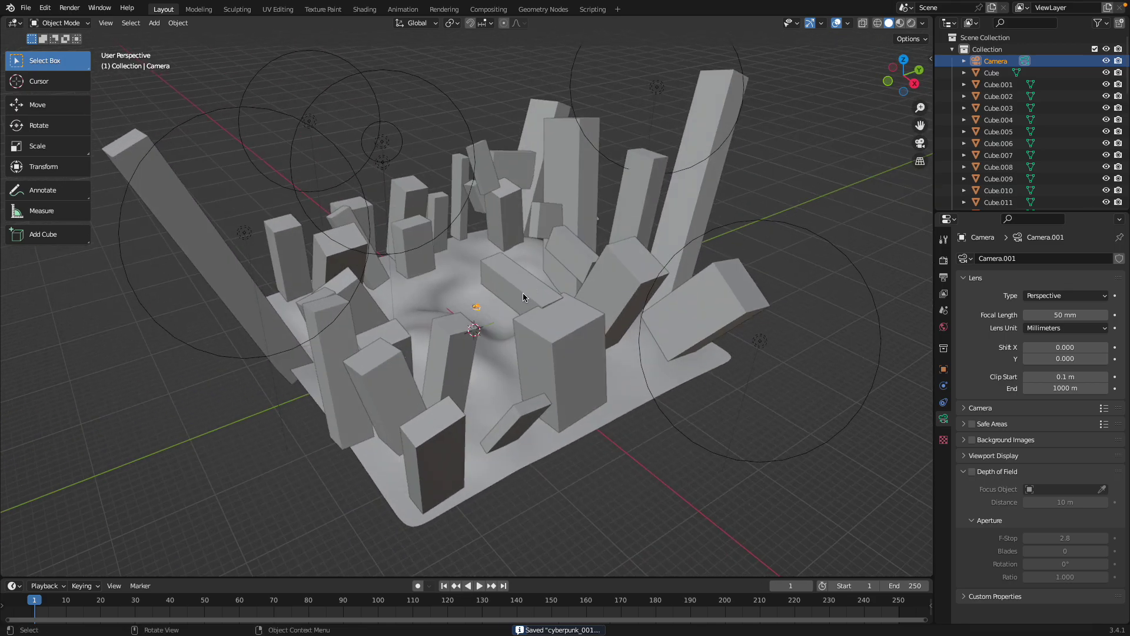
scroll(527, 296, up, 3)
middle_drag(687, 301, 695, 297)
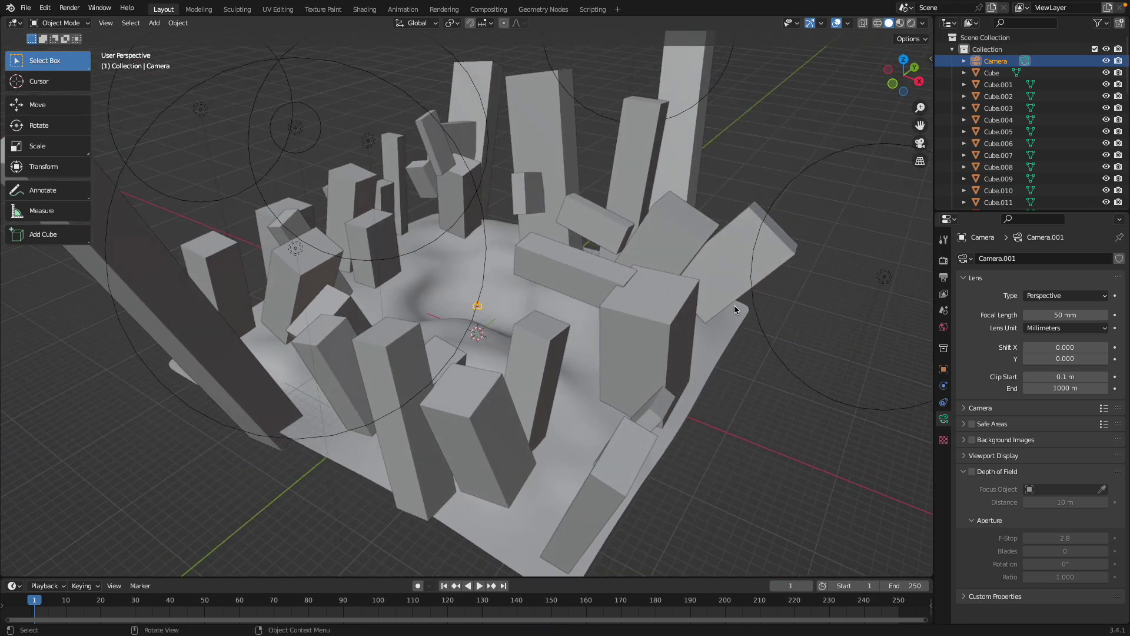
click(1049, 316)
key(Escape)
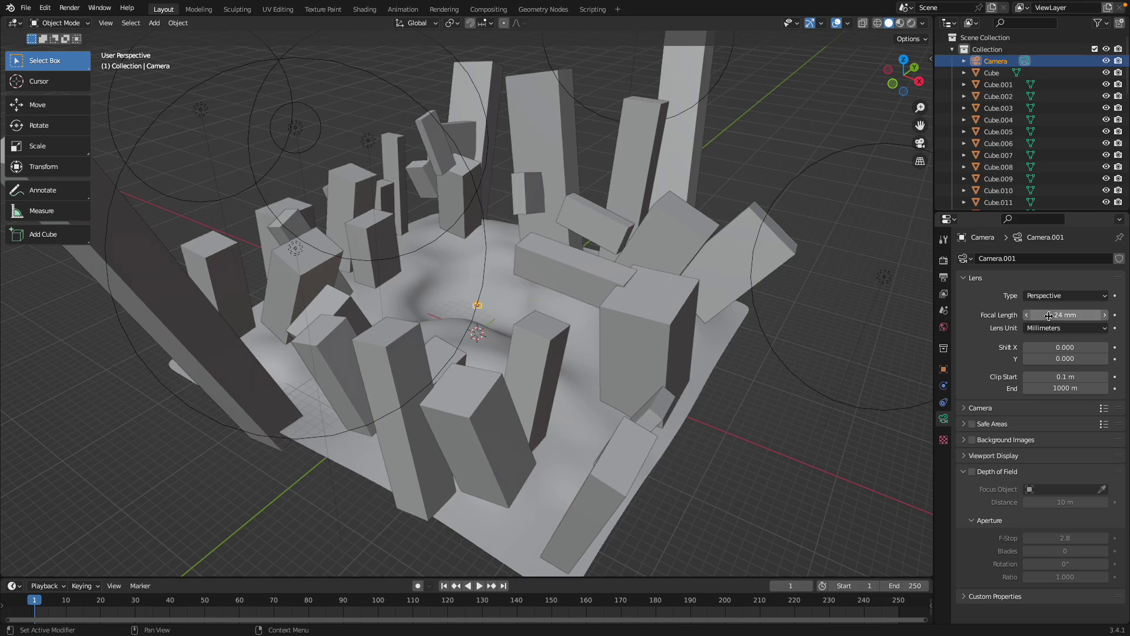
Change the camera's lens to Panoramic with the Equirectangular panorama type
click(1043, 294)
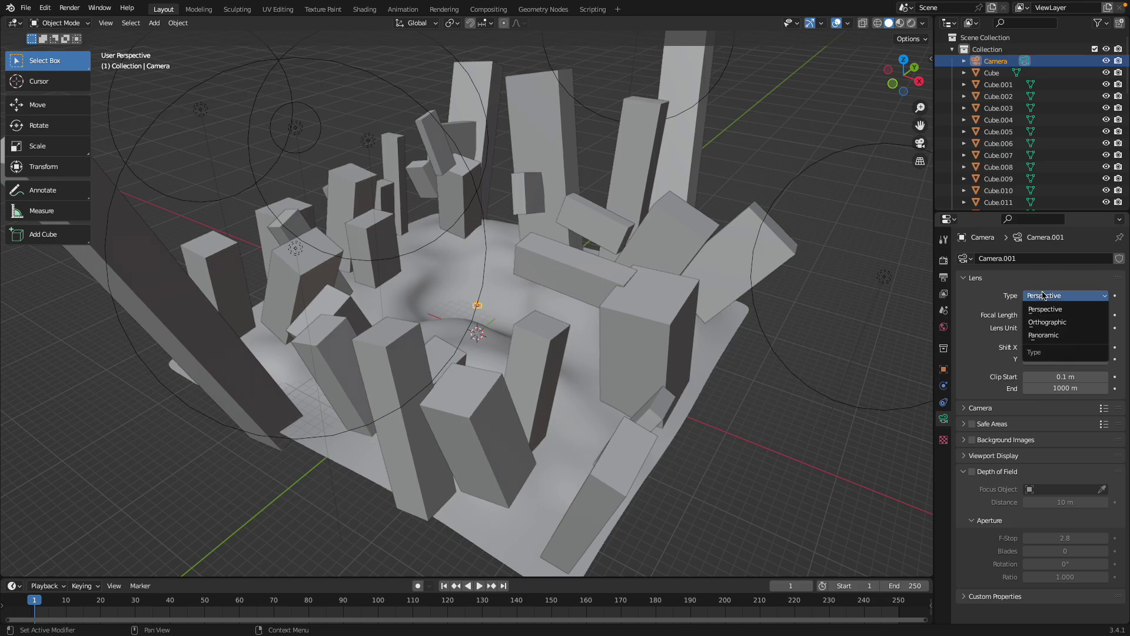
click(1056, 335)
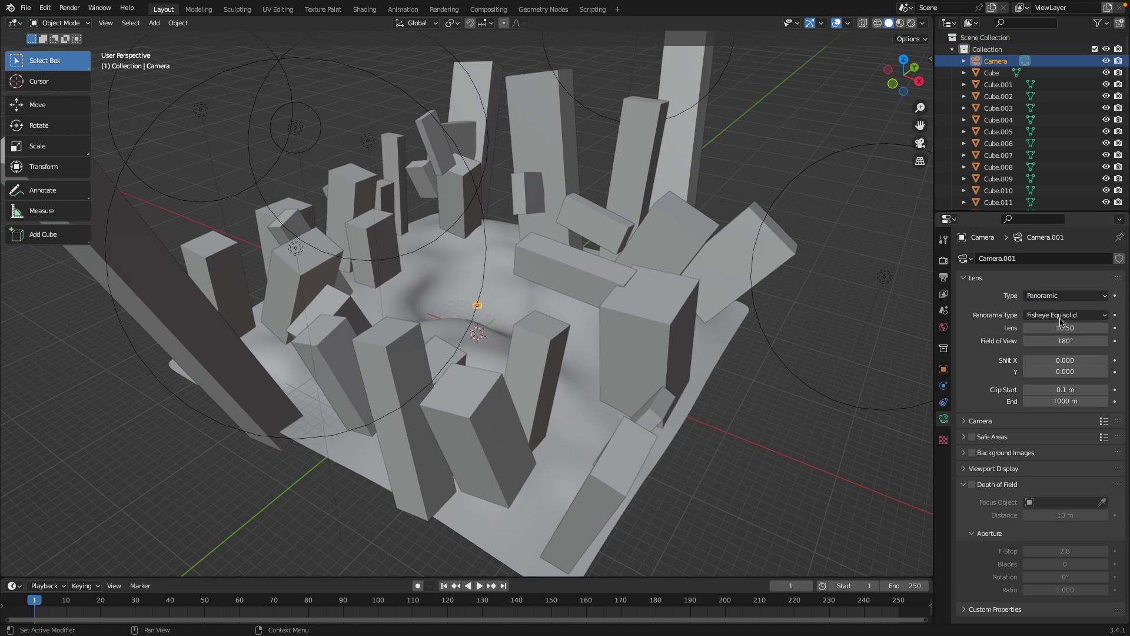
click(1058, 319)
click(995, 397)
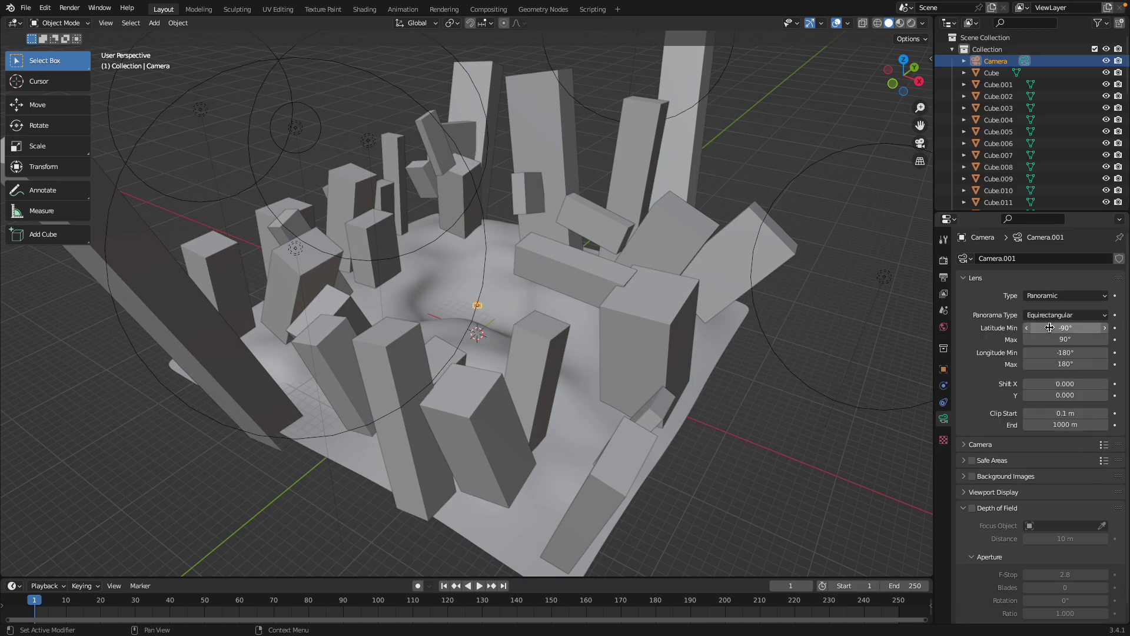
Check the view layer's data passes for Z and save the scene
click(944, 260)
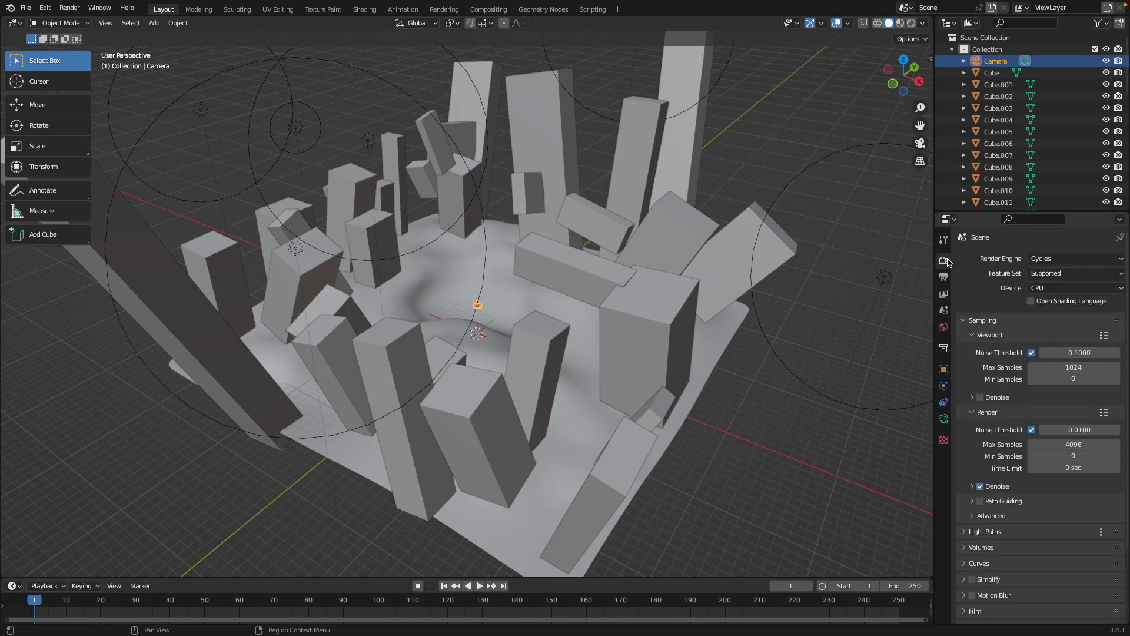
click(945, 310)
click(946, 328)
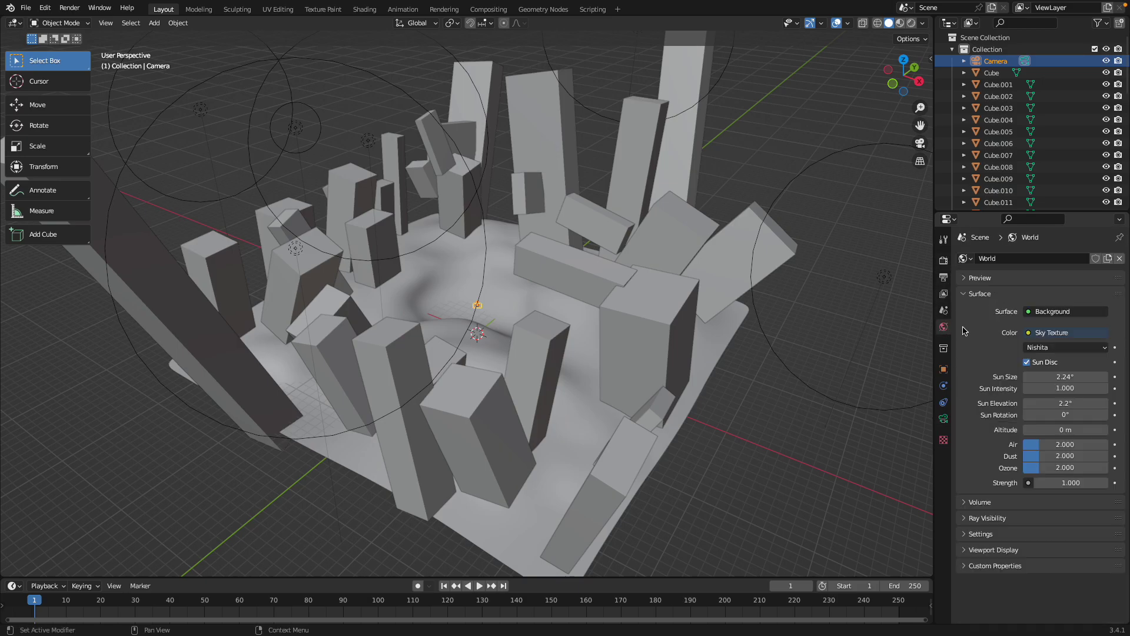
click(944, 310)
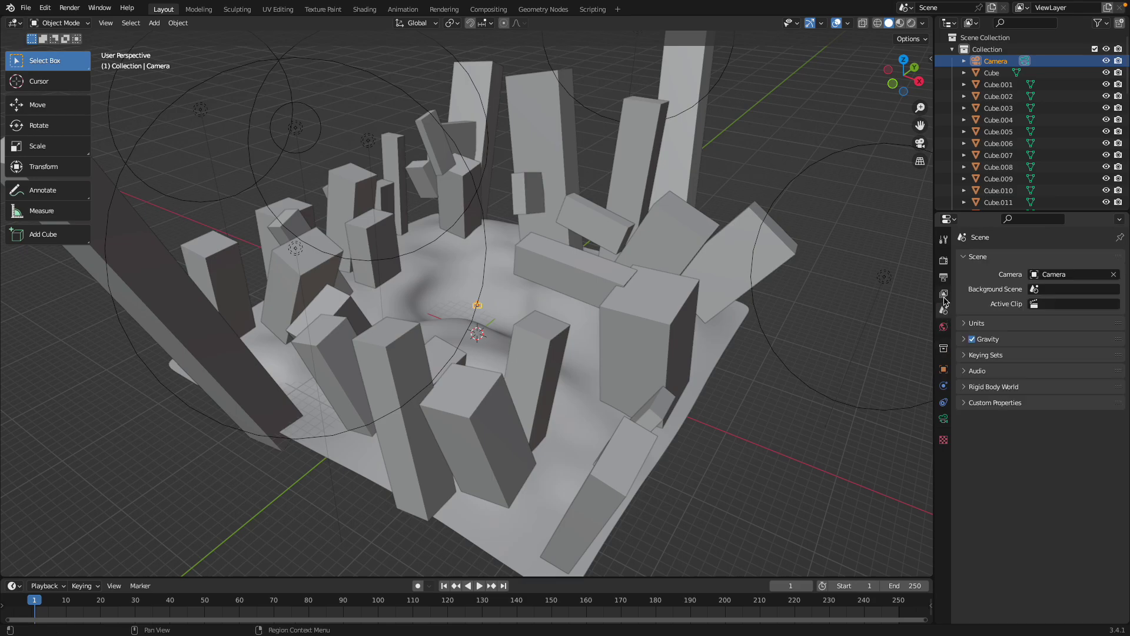
click(944, 294)
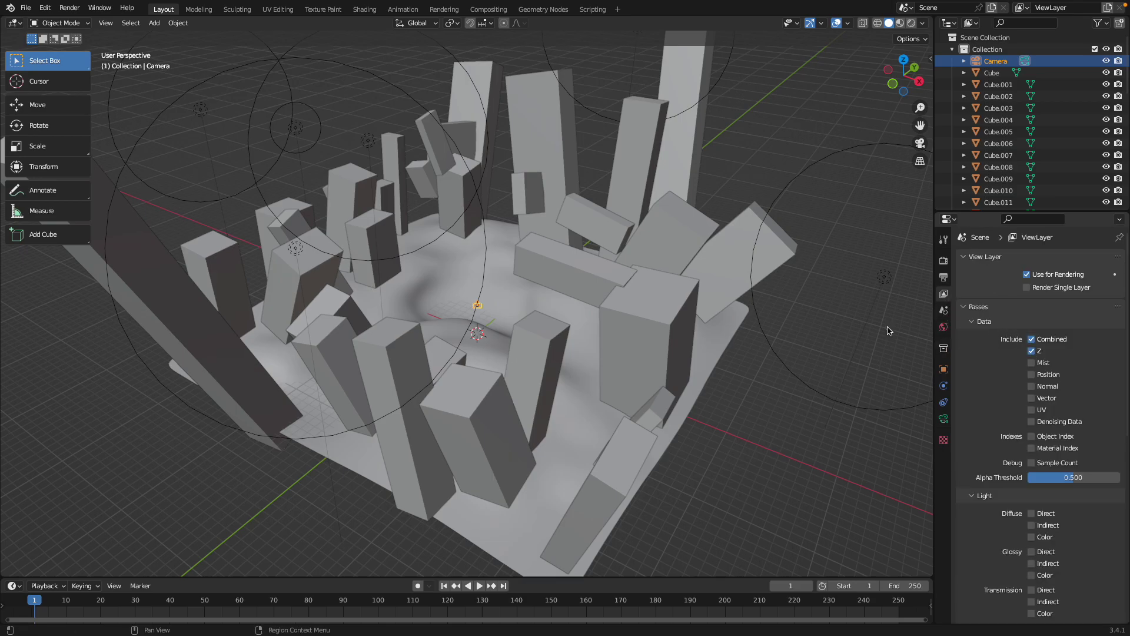
scroll(922, 337, up, 2)
key(ctrl+s)
Split the 3D viewport horizontally, turn the upper area into a Compositor and enable nodes there
drag(929, 18, 885, 124)
drag(884, 205, 884, 301)
click(12, 22)
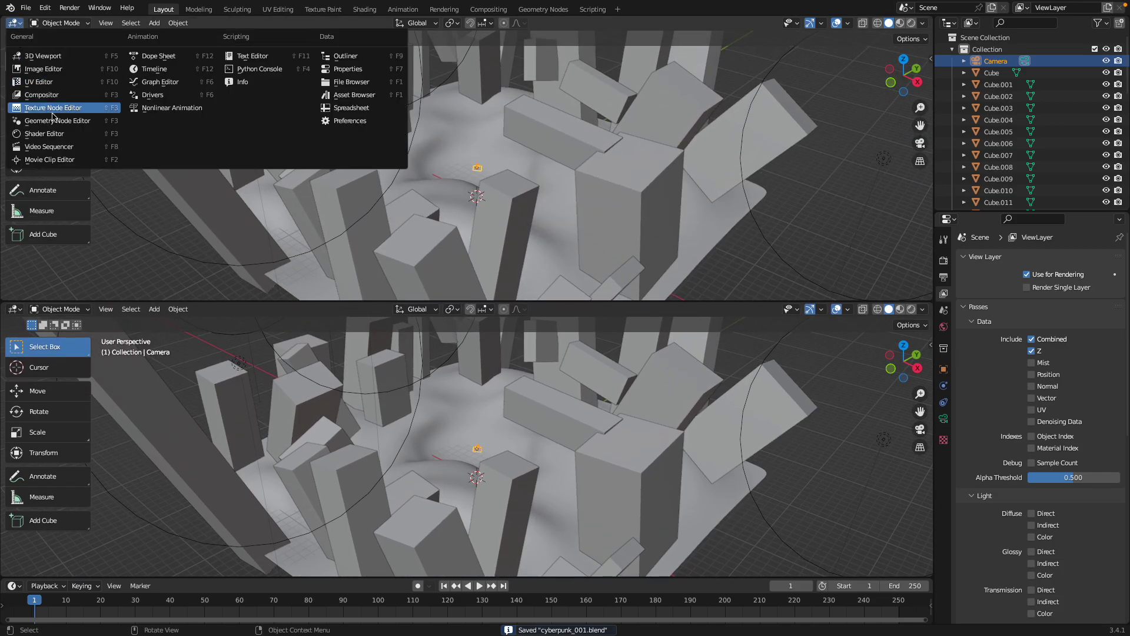
click(53, 95)
click(126, 24)
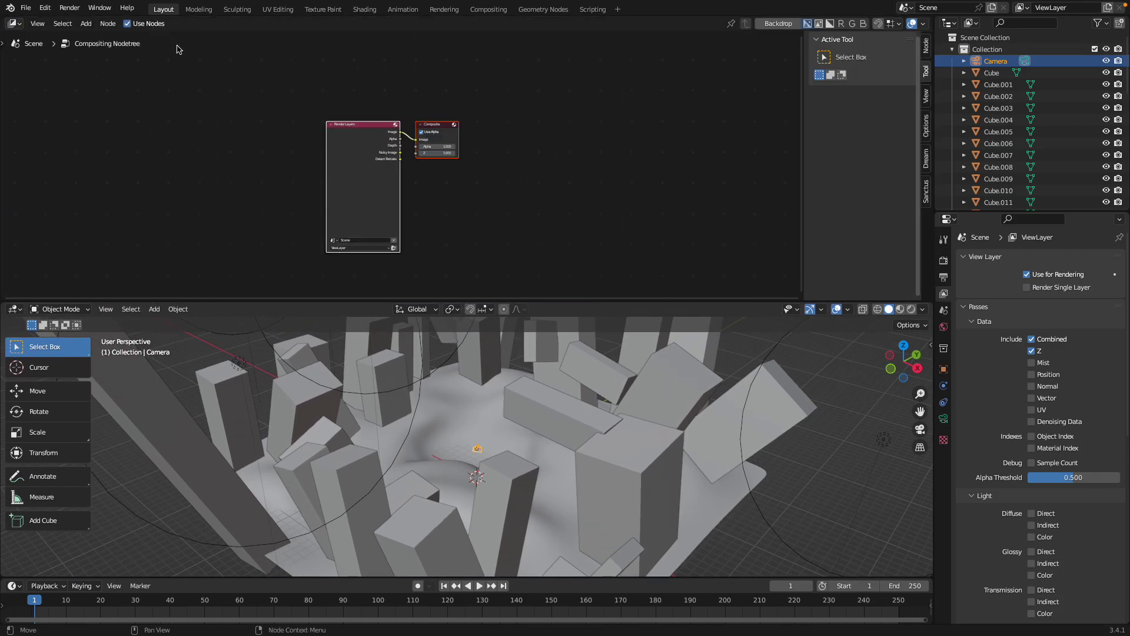
Spread the Render Layers and Composite nodes apart in the Compositor and save the scene
scroll(283, 124, up, 4)
click(481, 212)
drag(431, 92, 551, 110)
drag(319, 96, 230, 88)
key(ctrl+s)
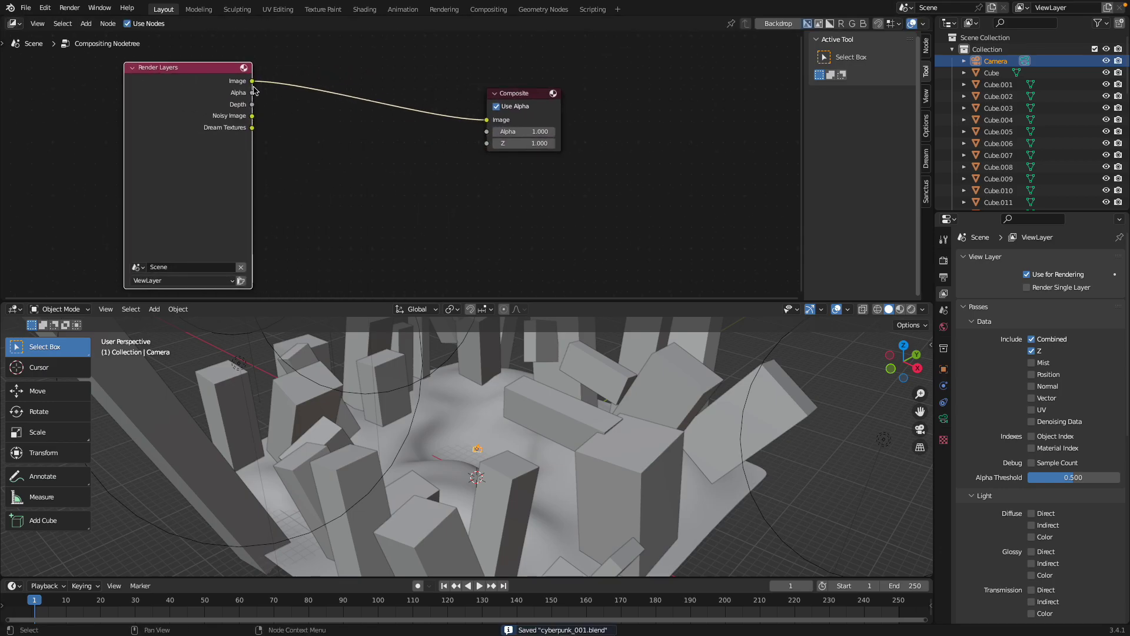
Render the current frame and examine the equirectangular result
middle_drag(586, 386, 548, 384)
scroll(549, 384, down, 2)
click(70, 8)
click(85, 22)
scroll(270, 166, down, 1)
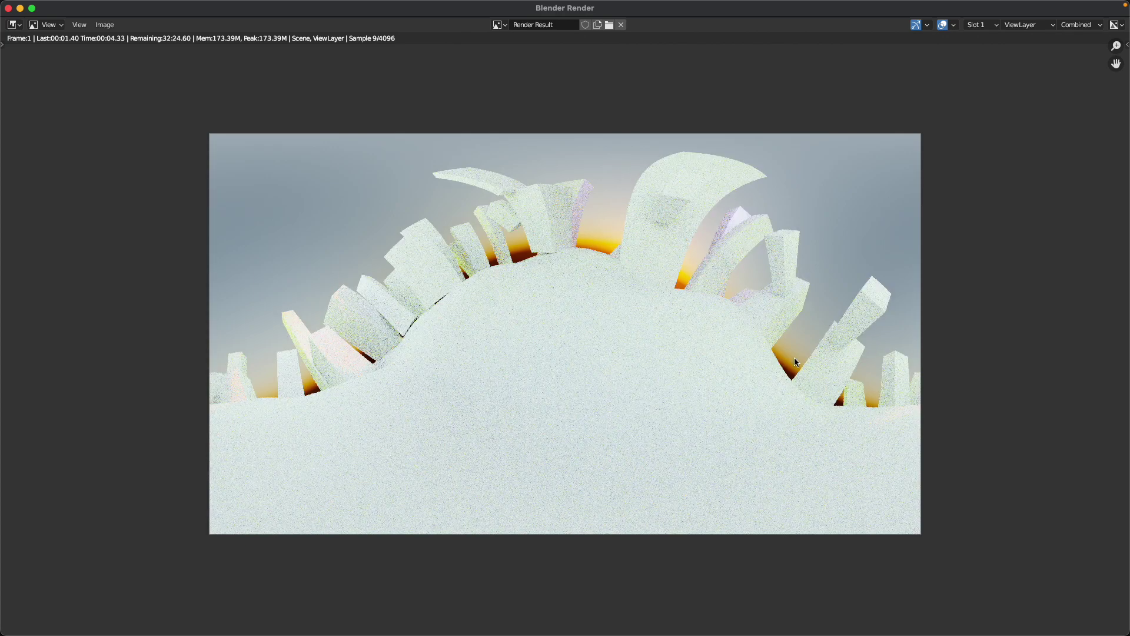
scroll(579, 316, down, 1)
scroll(580, 318, up, 1)
Move the render window aside and set the camera's sensor size to 55 mm
drag(130, 9, 136, 411)
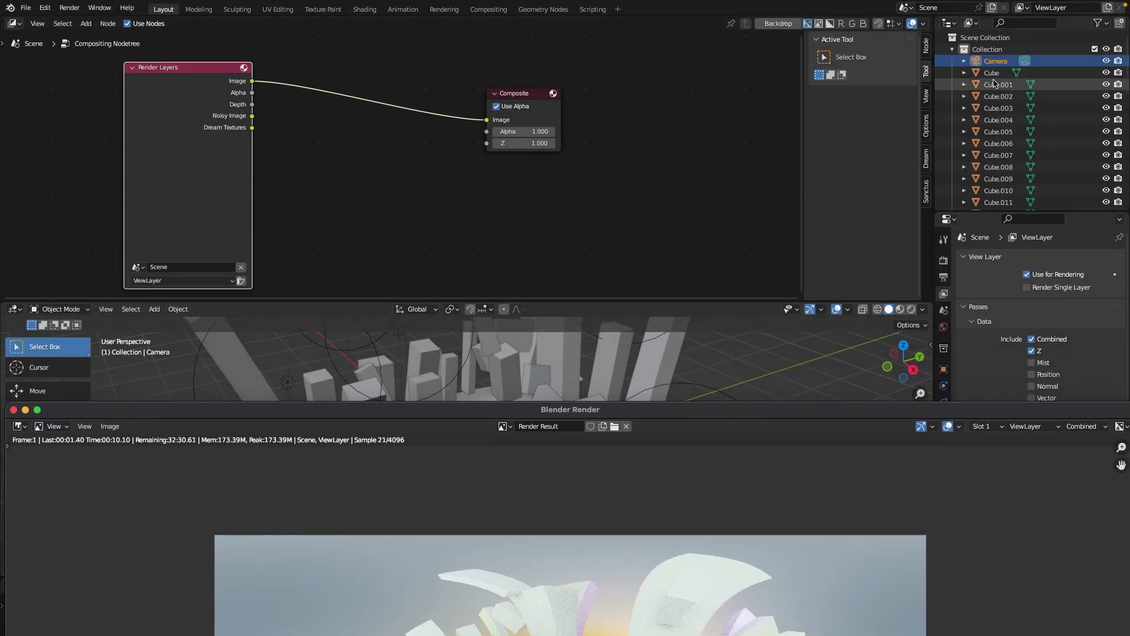
scroll(965, 359, down, 5)
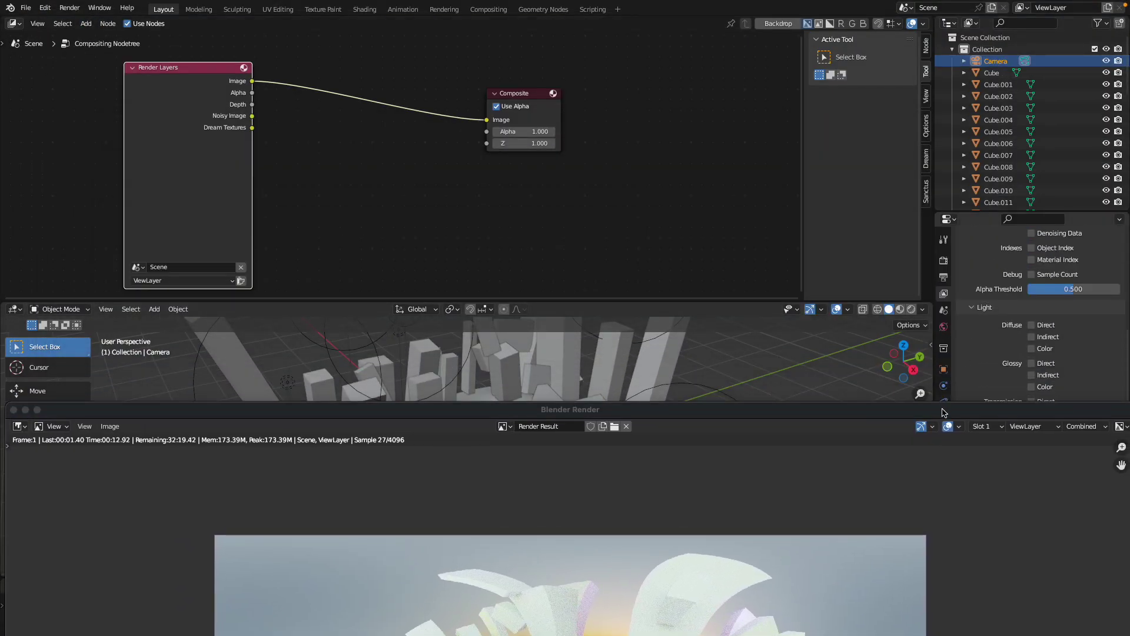
drag(944, 412, 488, 414)
click(944, 418)
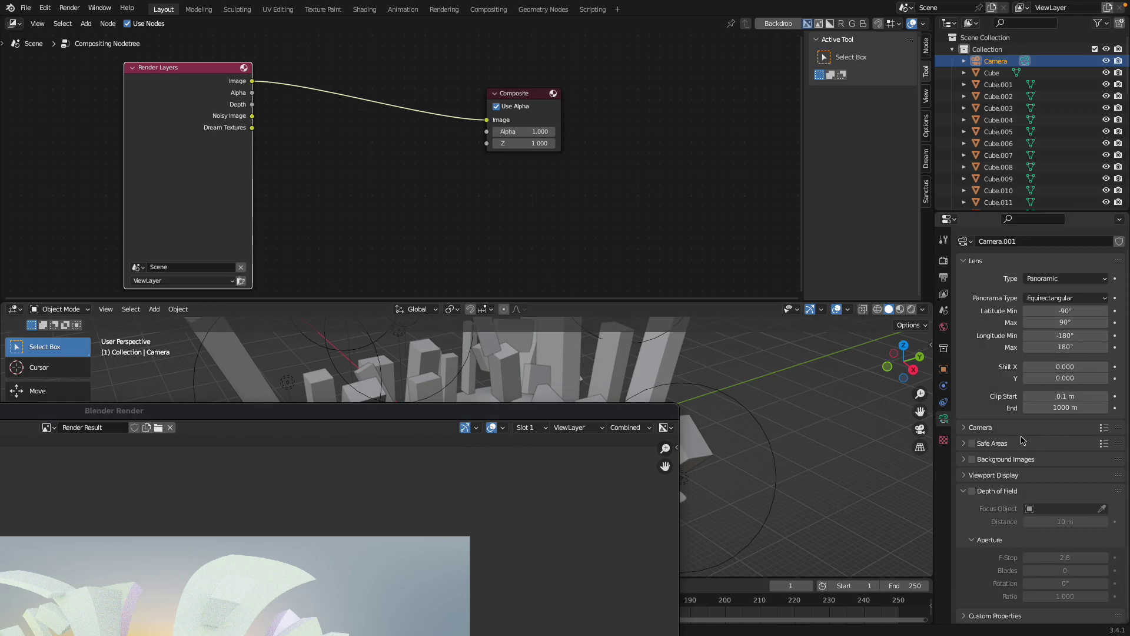
click(1006, 429)
click(1045, 457)
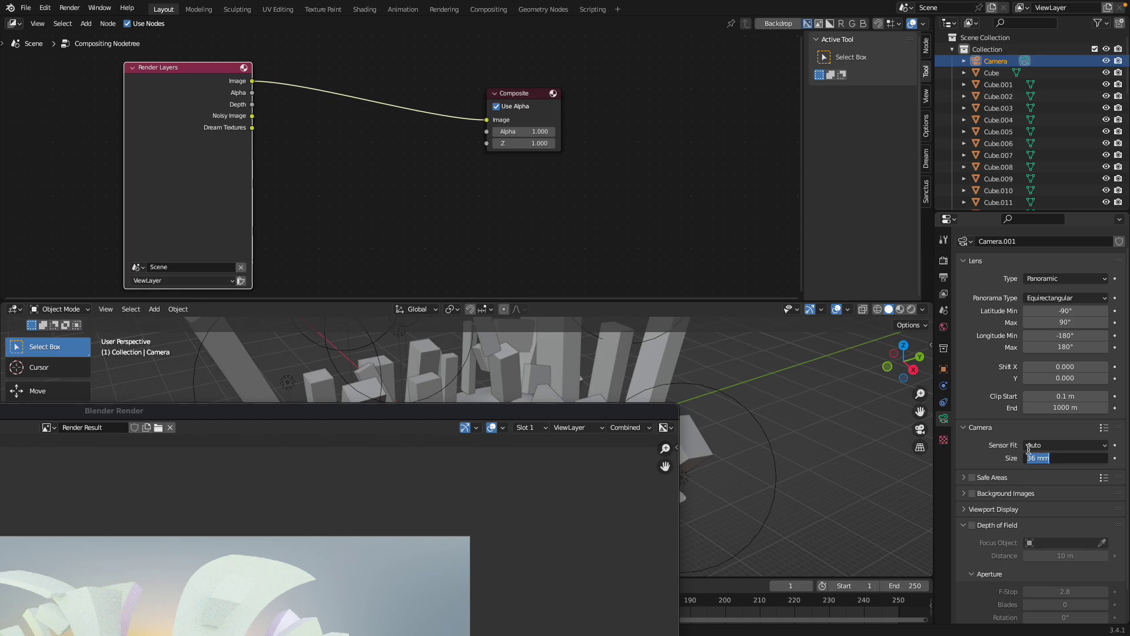
text(55)
key(Return)
scroll(991, 437, down, 2)
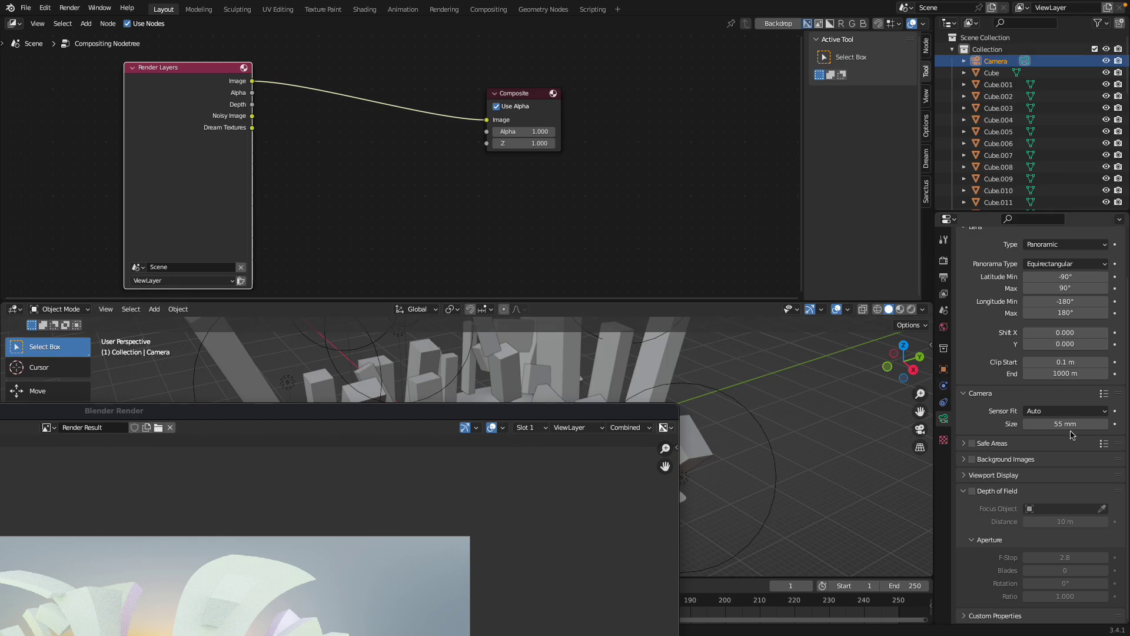
Bring the render window fully back into reach and close it
drag(498, 412, 700, 28)
drag(182, 26, 428, 86)
drag(59, 87, 281, 87)
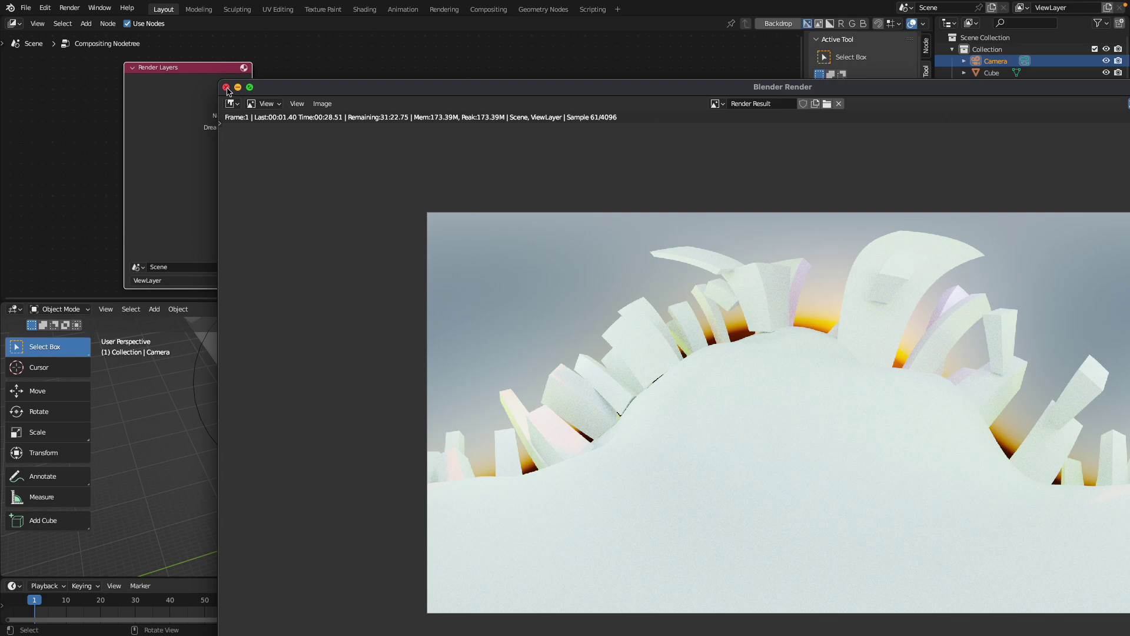
click(237, 88)
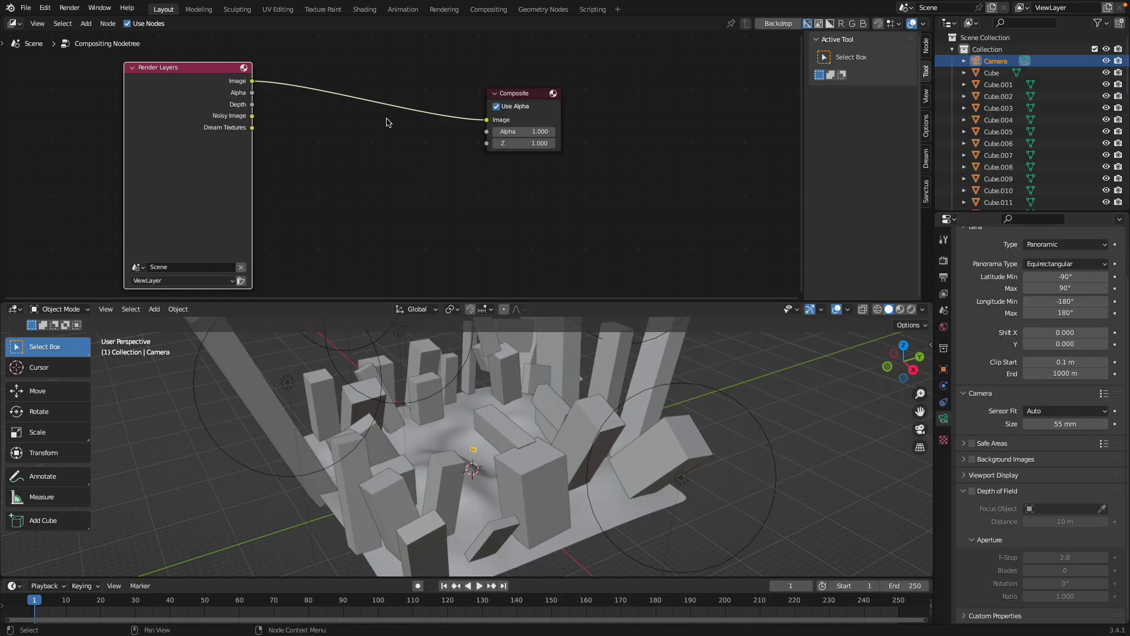
Connect the Depth output to the Composite image through a Normalize node and save the scene
drag(252, 104, 487, 119)
key(shift+a)
click(378, 98)
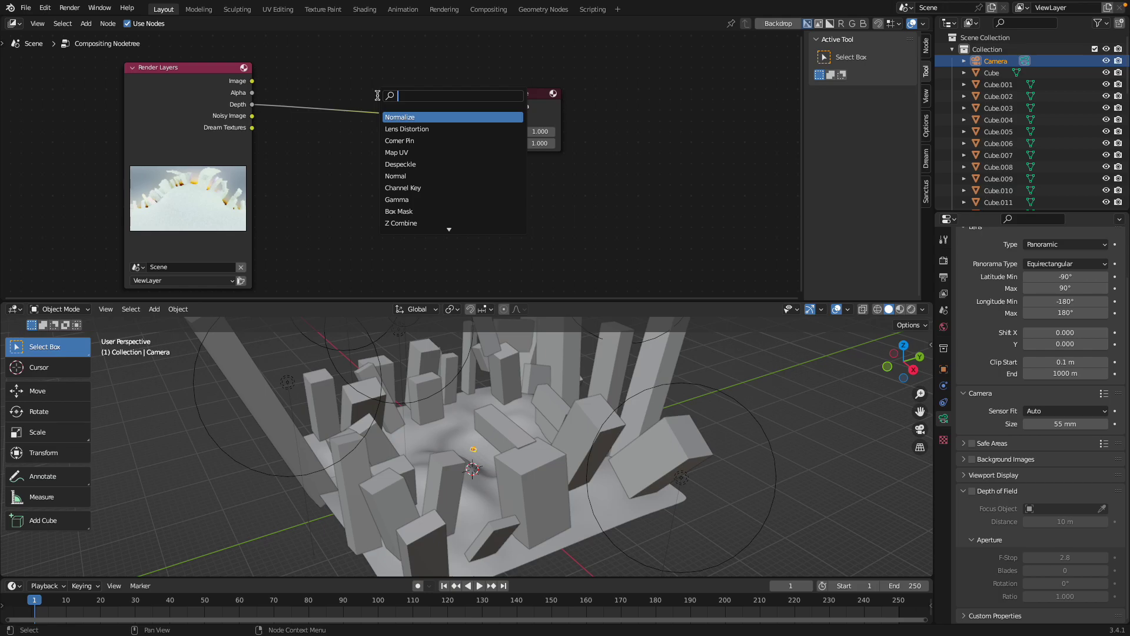
key(Return)
click(329, 97)
scroll(205, 101, up, 2)
drag(540, 86, 530, 80)
drag(383, 102, 382, 121)
key(ctrl+s)
Clear the camera's rotation and rotate it 90° about the global X axis
drag(519, 299, 518, 211)
key(KP_Decimal)
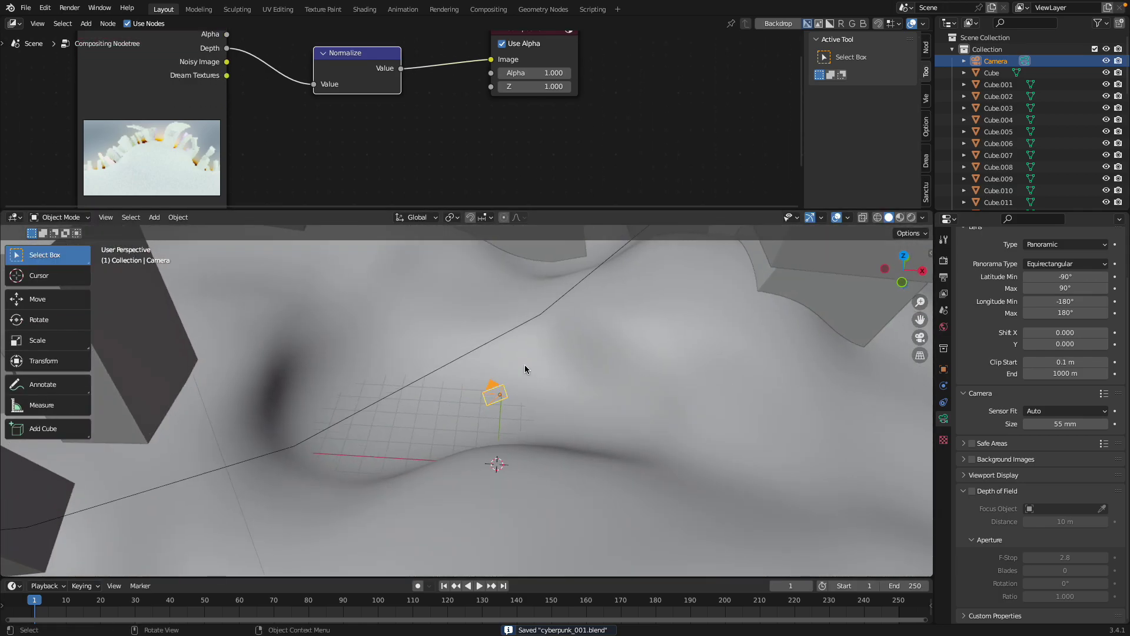
middle_drag(506, 368, 529, 374)
scroll(530, 383, up, 2)
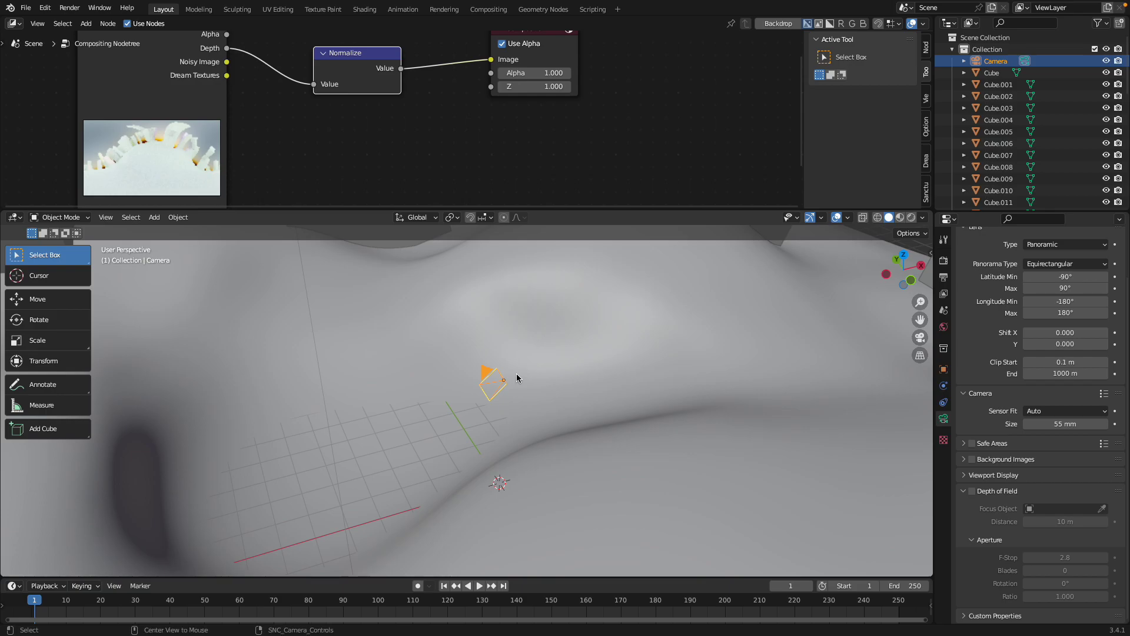
key(alt+r)
middle_drag(535, 353, 529, 418)
key(r)
key(x)
key(9)
key(0)
key(Return)
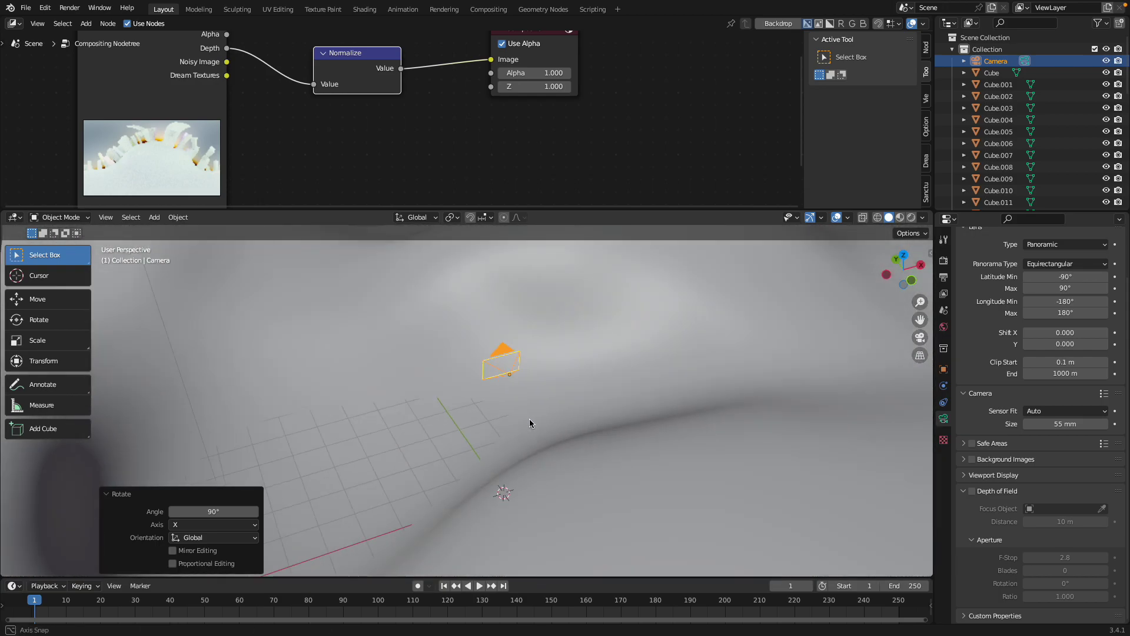
Render the frame from the reoriented camera, examine the panorama and leave the render
click(70, 8)
click(82, 23)
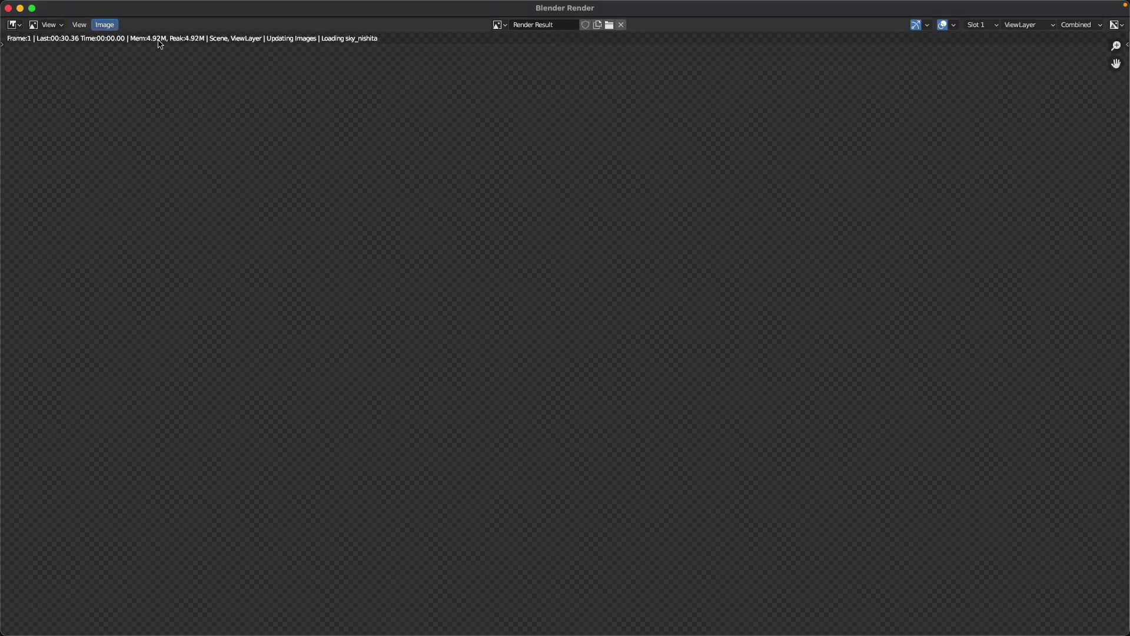
scroll(662, 292, down, 1)
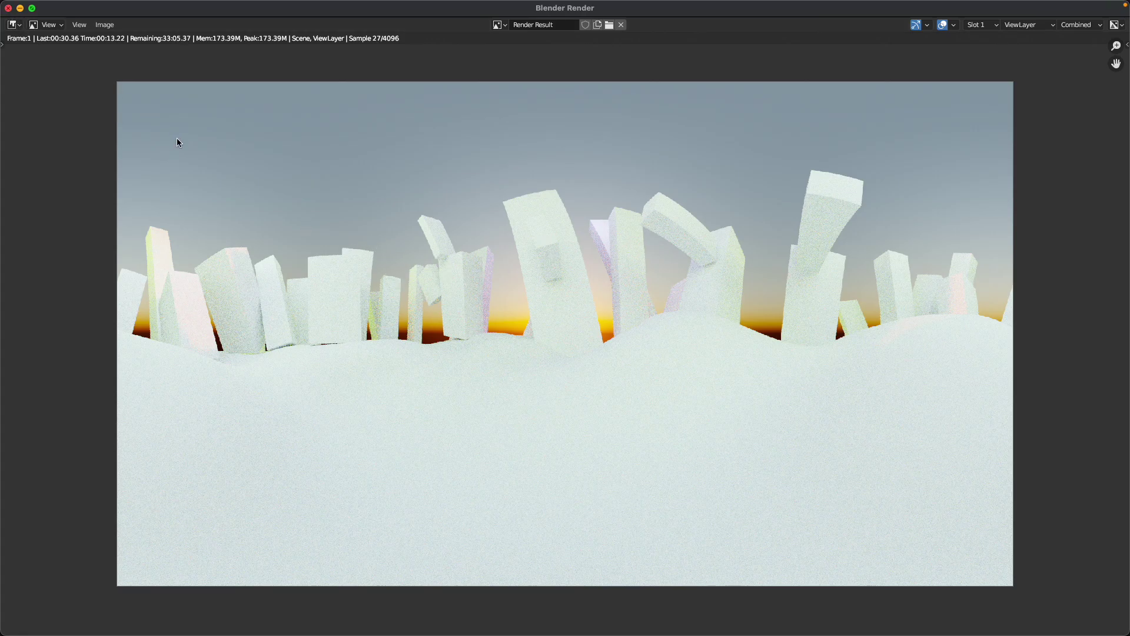
key(Escape)
Give the terrain plane a new material with an orange base colour and save the scene
middle_drag(353, 312, 542, 355)
click(616, 360)
click(943, 468)
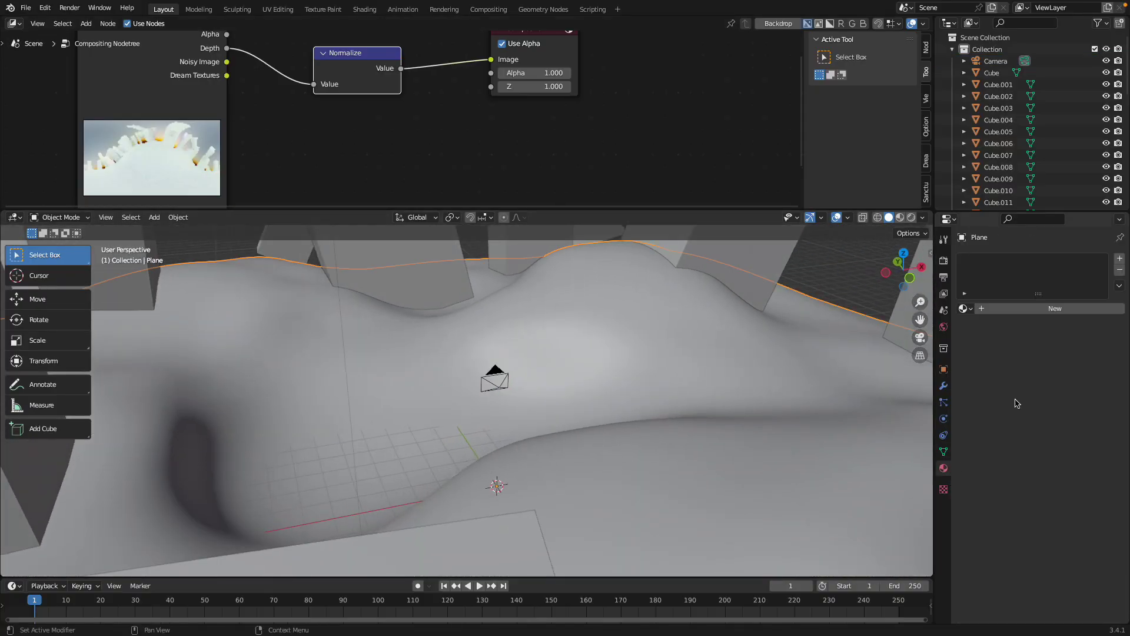
click(1030, 308)
click(1054, 412)
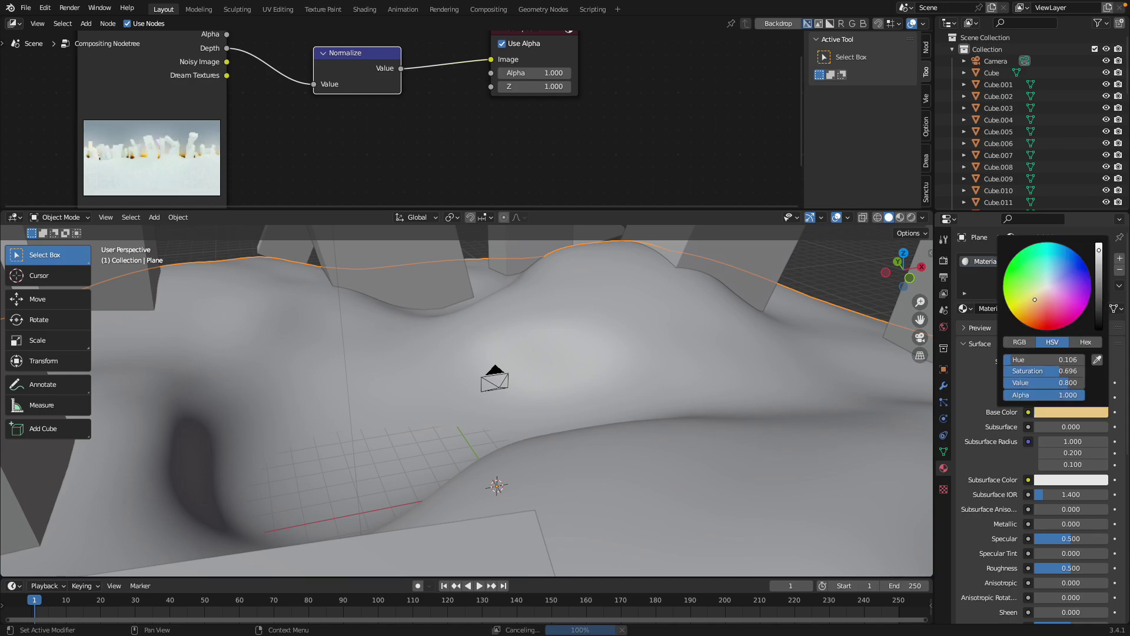
drag(1037, 298, 1037, 307)
scroll(603, 302, down, 1)
middle_drag(603, 303, 542, 310)
scroll(600, 315, down, 1)
key(ctrl+s)
scroll(601, 315, down, 1)
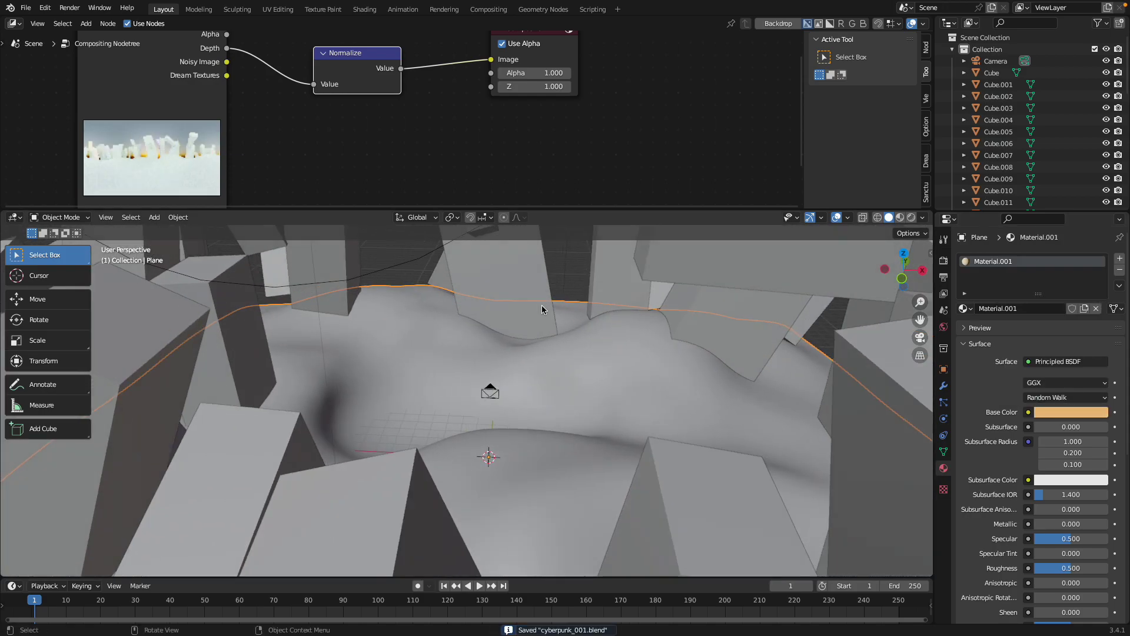
Give the block at the terrain's back edge a new pale green material and switch the viewport to material preview
click(542, 309)
click(1031, 308)
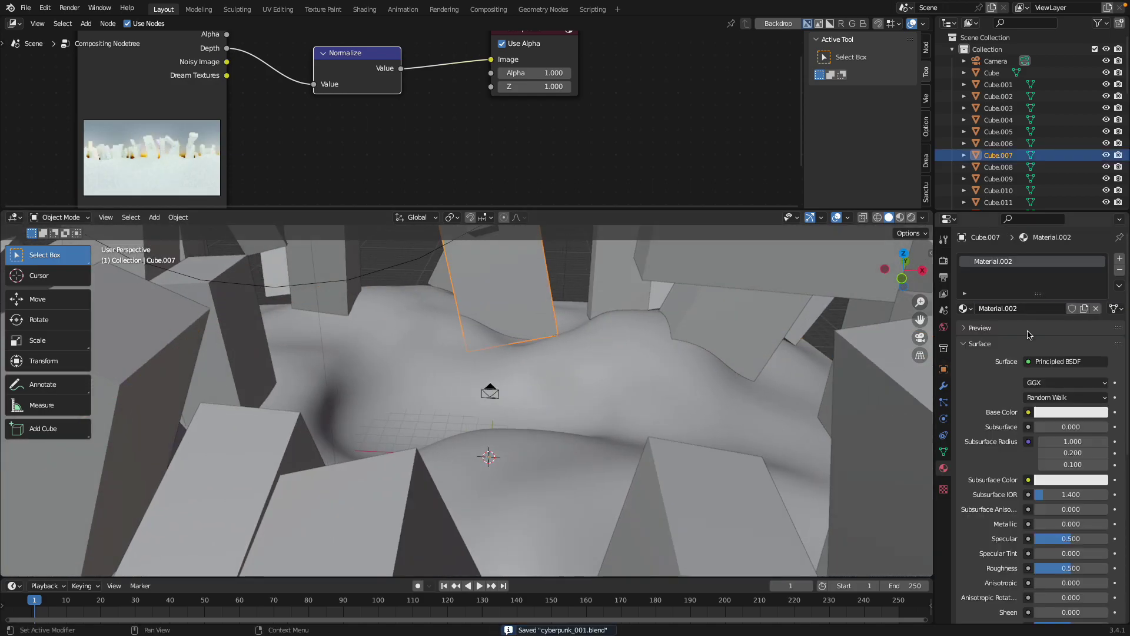
click(1057, 411)
click(1036, 281)
click(900, 218)
Give block Cube.008 a new violet material with hue 0.655 and saturation 0.517
middle_drag(568, 335, 507, 278)
click(462, 268)
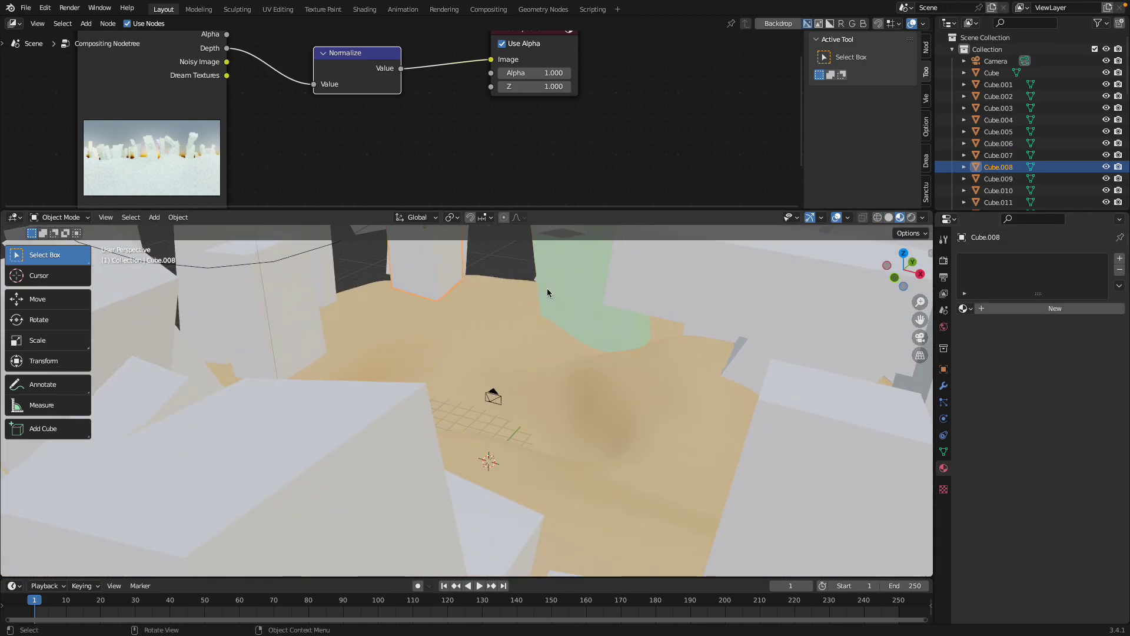
click(1003, 309)
click(1054, 412)
click(1058, 279)
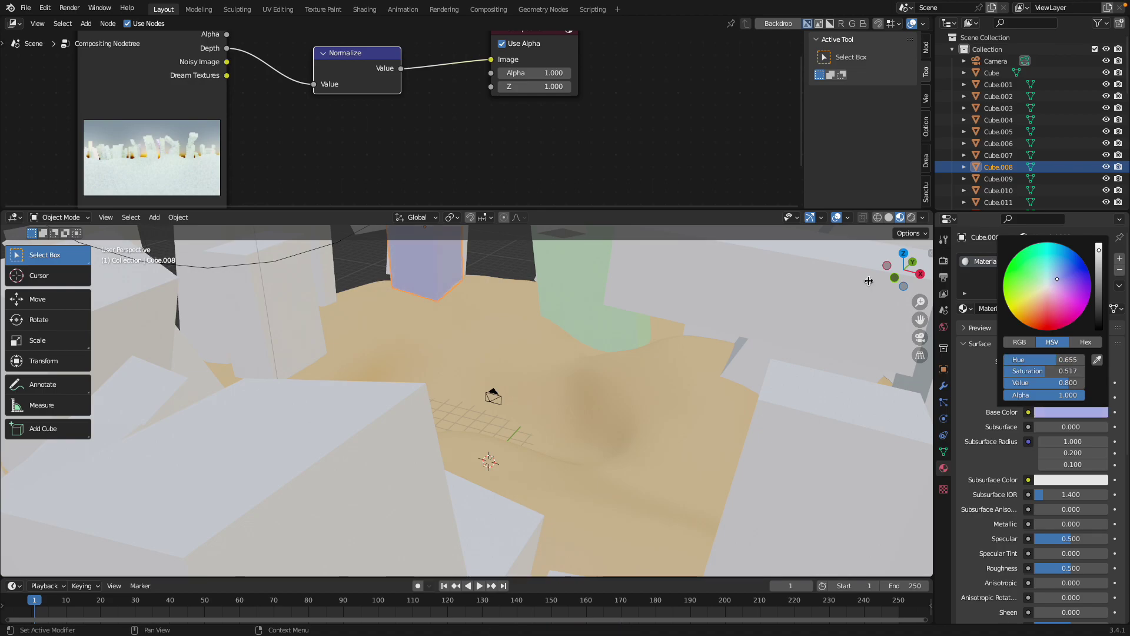
Assign the existing violet material, Material.003, to block Cube.020
middle_drag(501, 286, 394, 290)
click(461, 313)
middle_drag(461, 314, 566, 318)
click(965, 309)
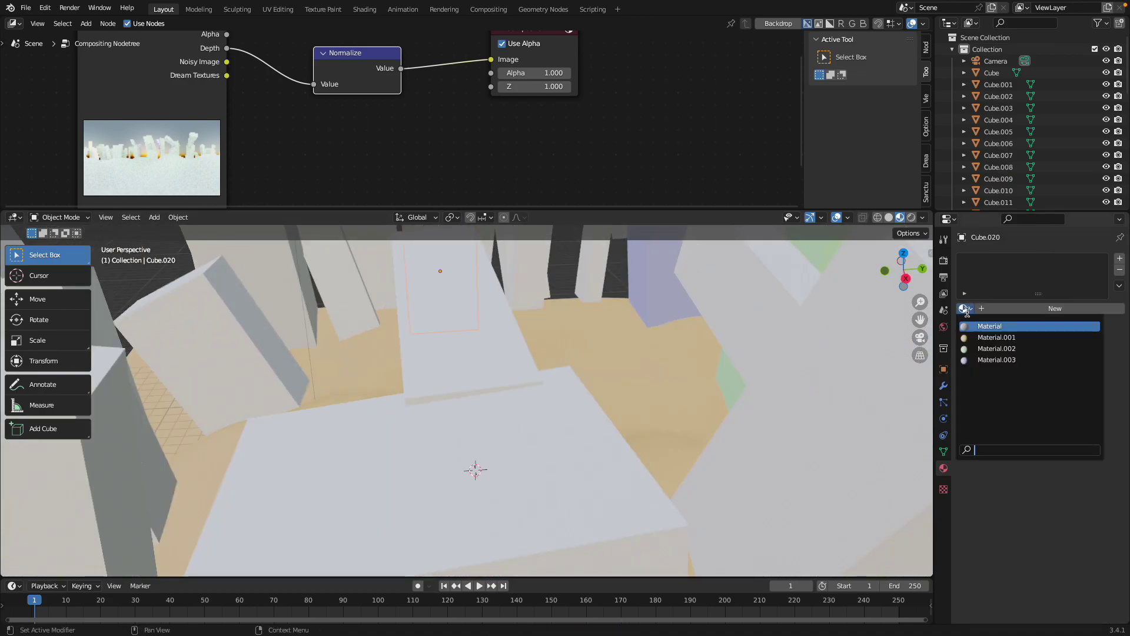
click(979, 359)
Assign the existing violet material, Material.003, to blocks Cube.012 and Cube.003
click(358, 269)
middle_drag(358, 269, 345, 269)
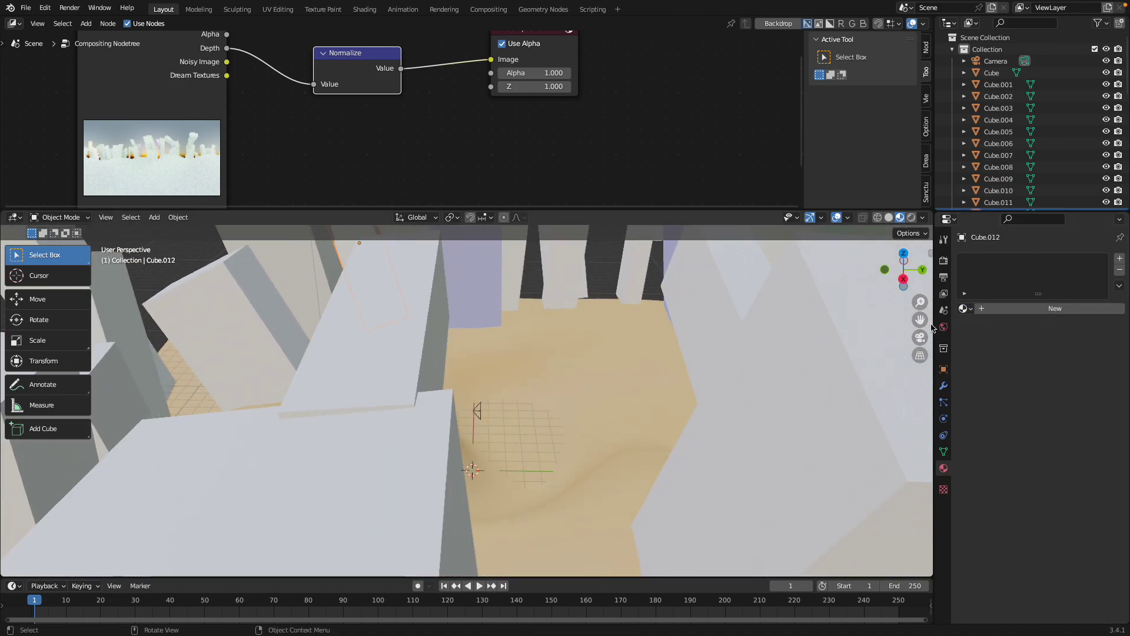
click(965, 309)
click(996, 360)
click(463, 291)
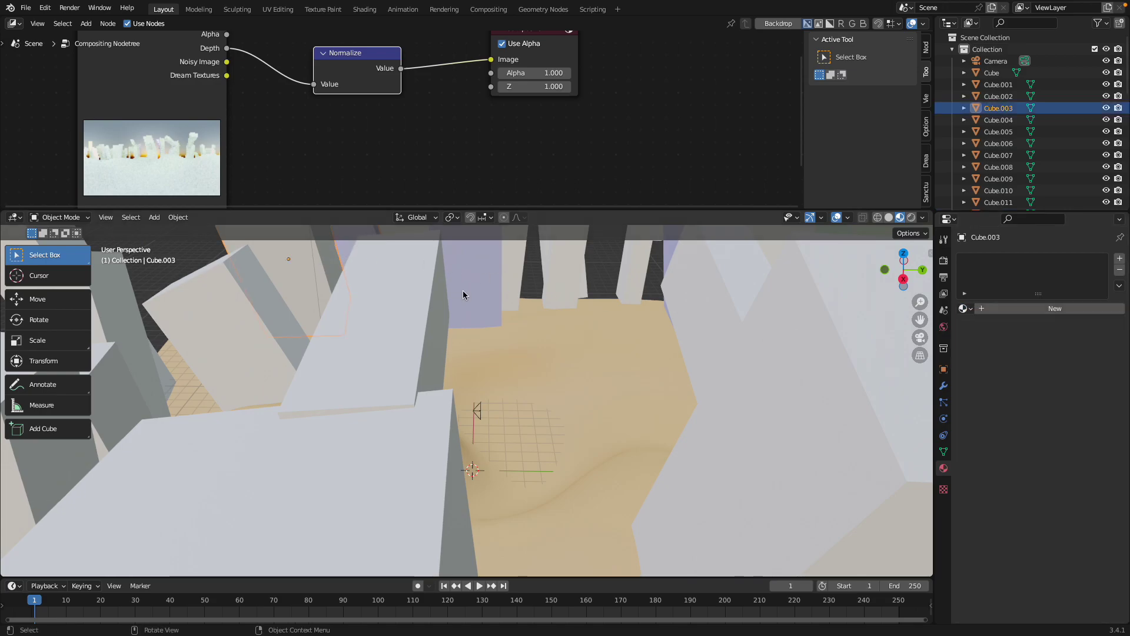
middle_drag(463, 291, 765, 306)
click(966, 309)
click(997, 358)
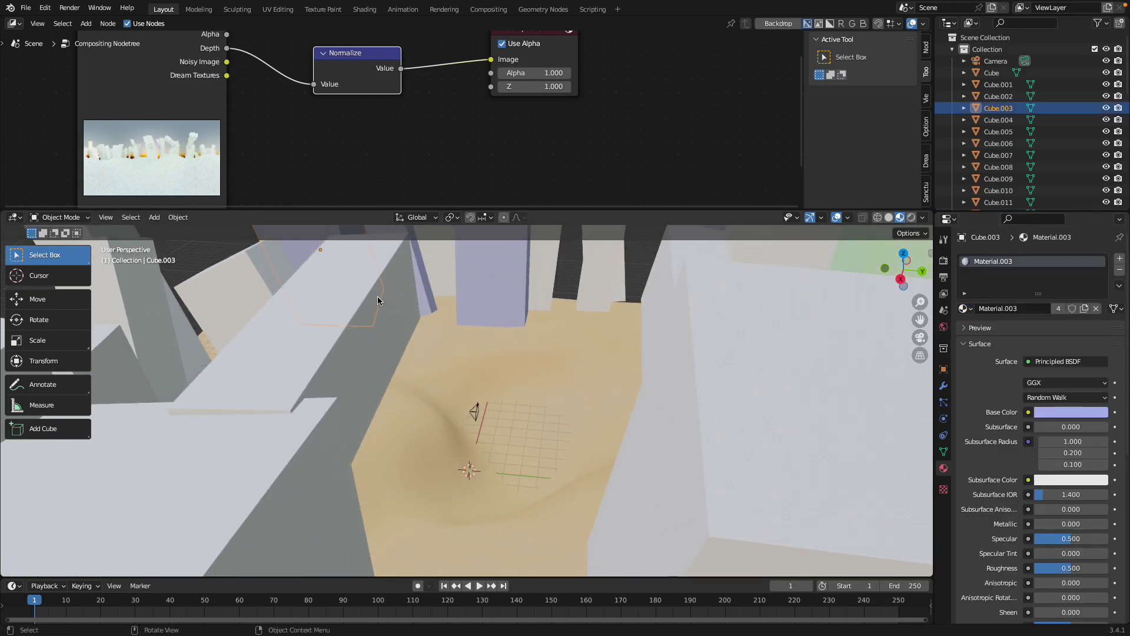
Start an image render of the recoloured block scene
click(257, 278)
middle_drag(257, 278, 284, 366)
middle_drag(648, 333, 598, 330)
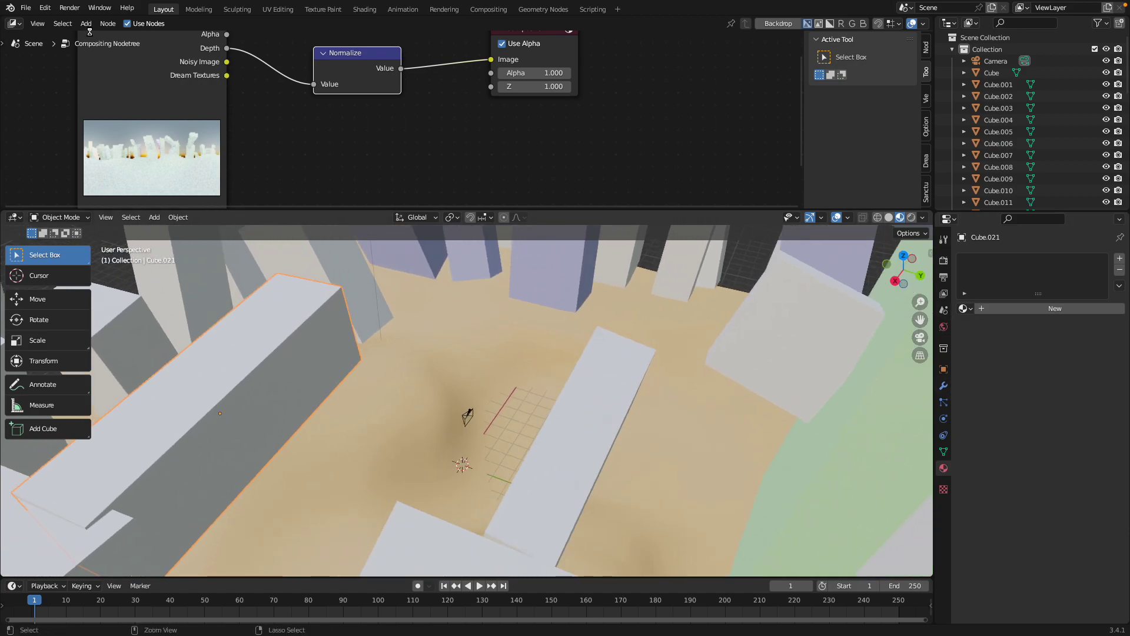
click(70, 8)
click(98, 21)
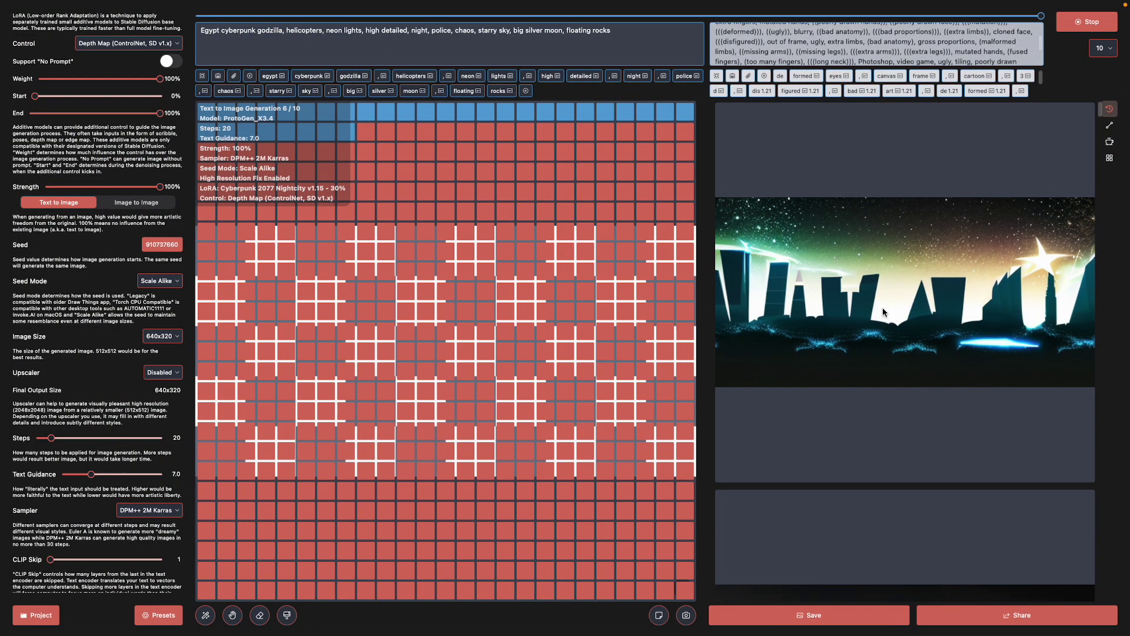
Switch to Draw Things and look through the generated images while its batch is running
scroll(889, 318, down, 5)
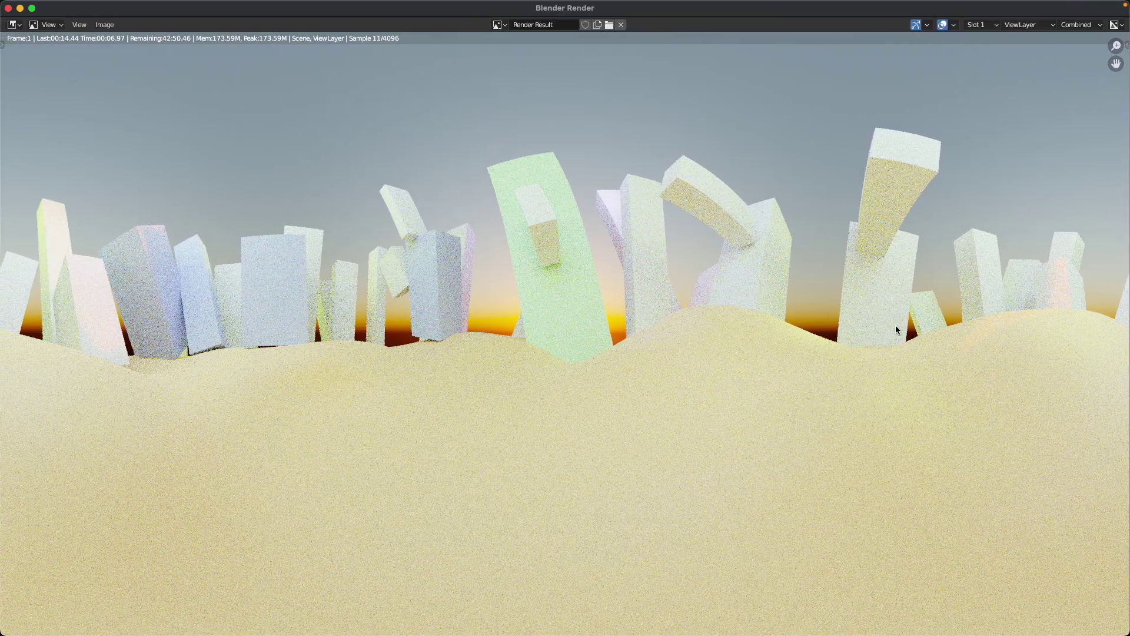
scroll(471, 354, down, 4)
scroll(448, 306, up, 1)
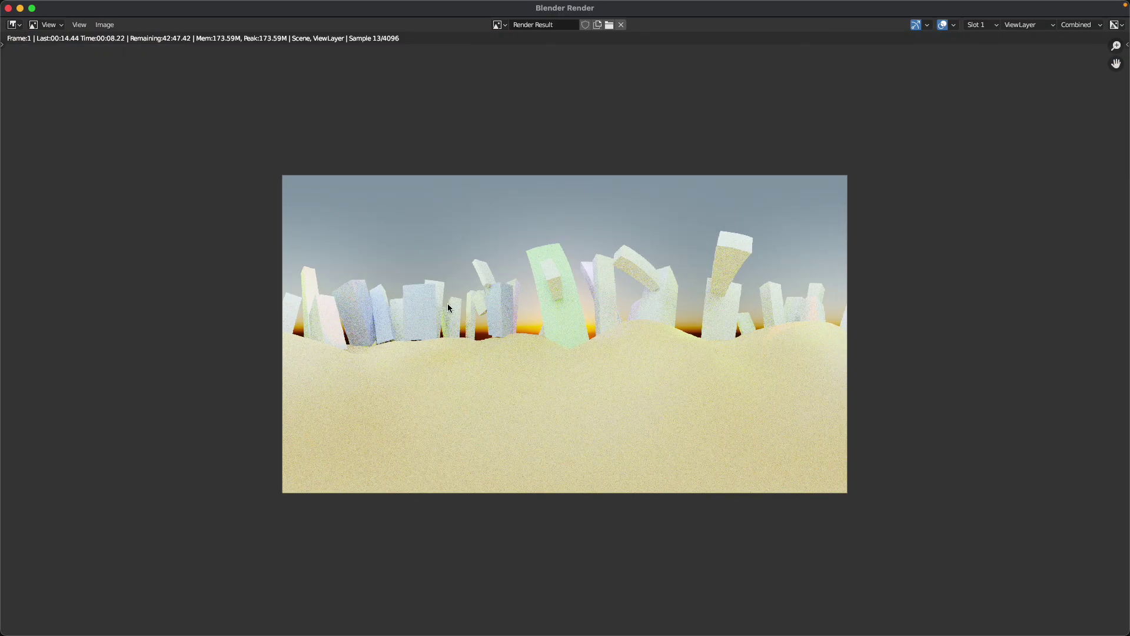
Return to Blender, try toggling the render window's full-screen mode, and cancel the running render
click(88, 8)
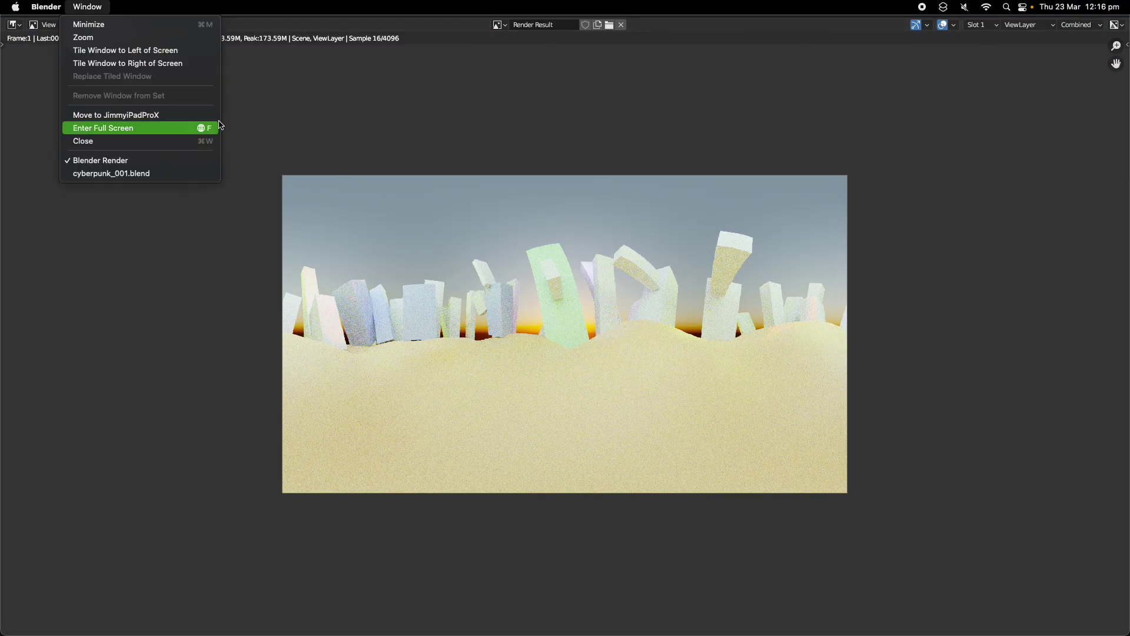
click(176, 123)
mouse_move(279, 1)
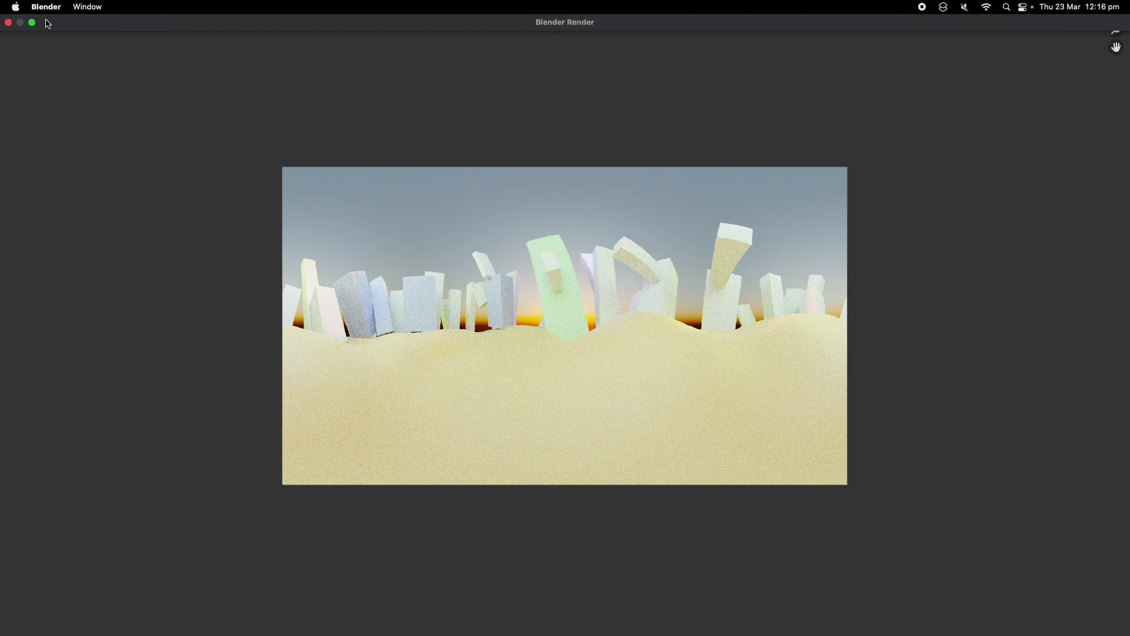
click(33, 23)
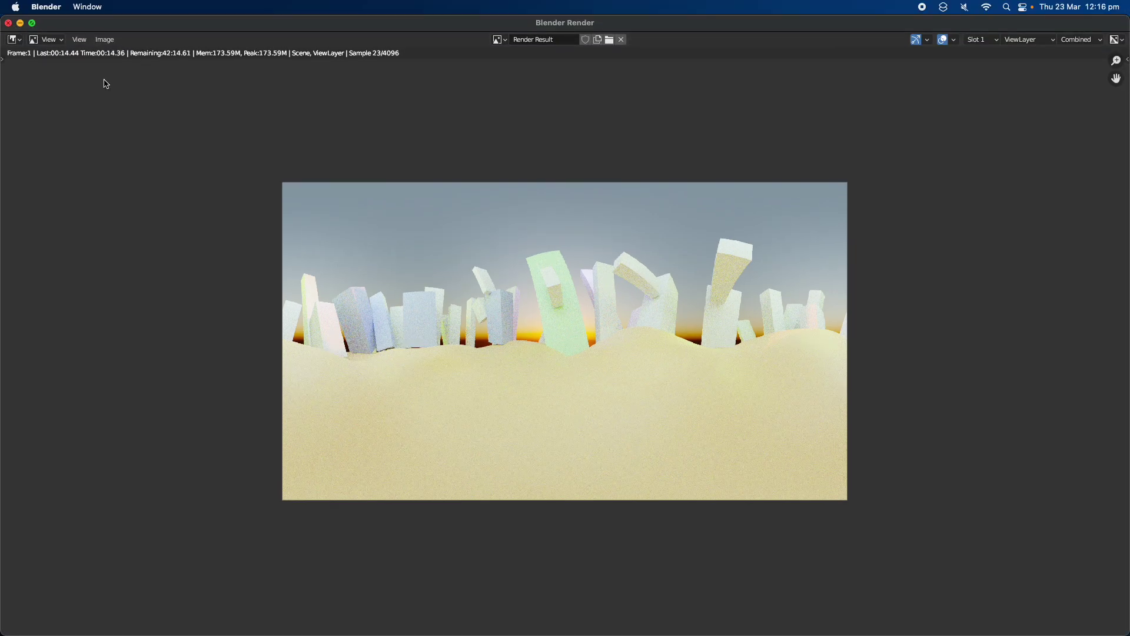
key(Escape)
Save the scene and set the Cycles render's maximum samples to 10
middle_drag(397, 309, 483, 313)
key(super+s)
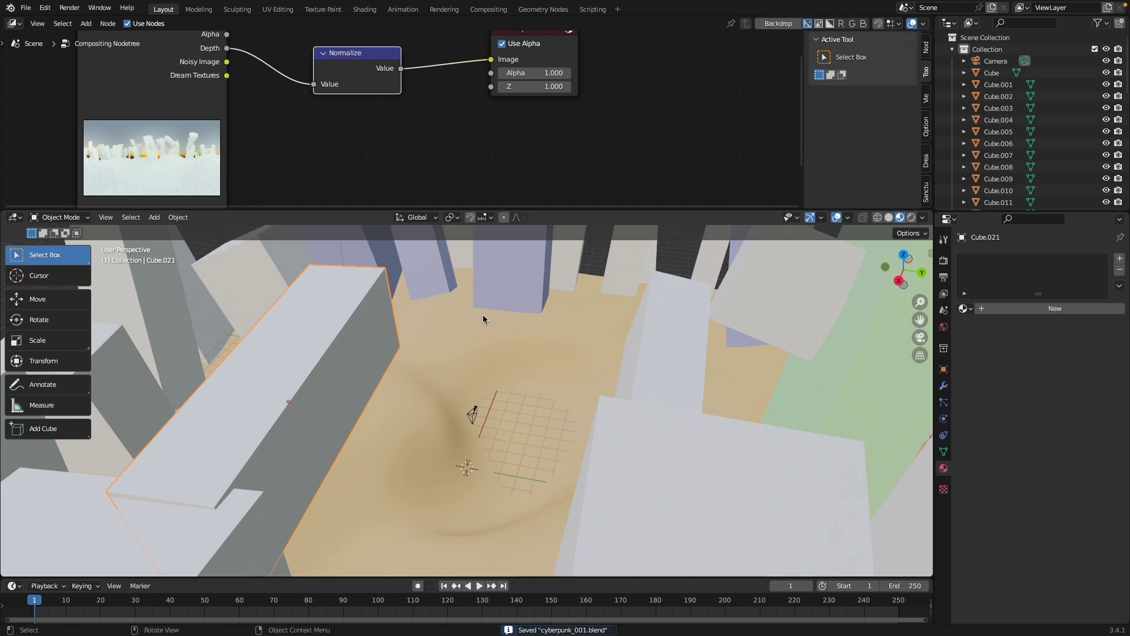
click(944, 260)
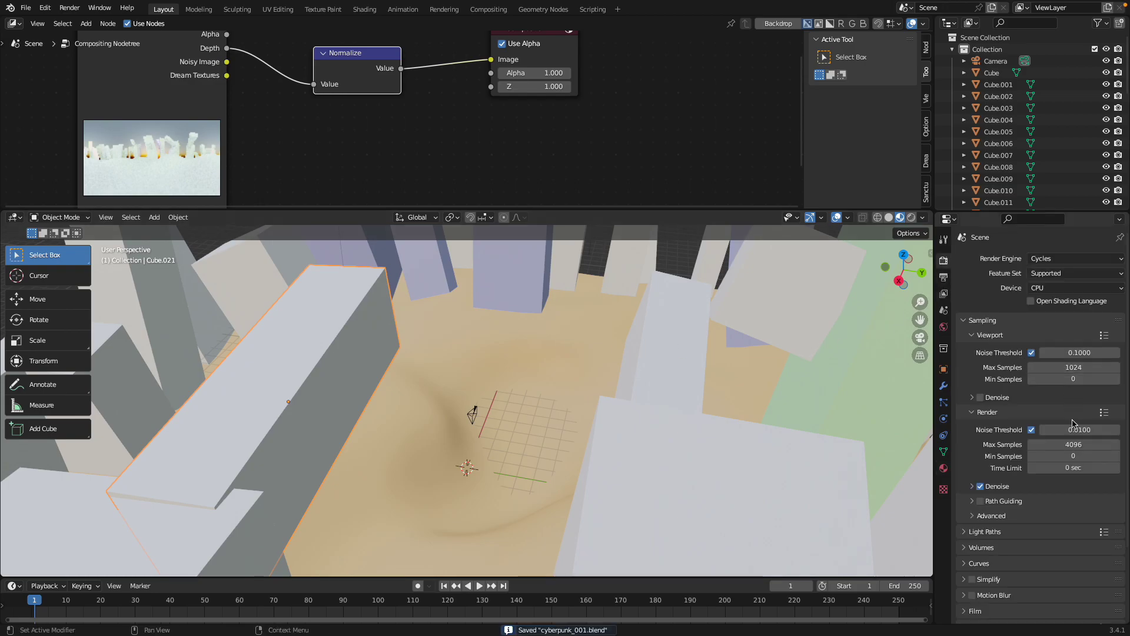
click(1083, 444)
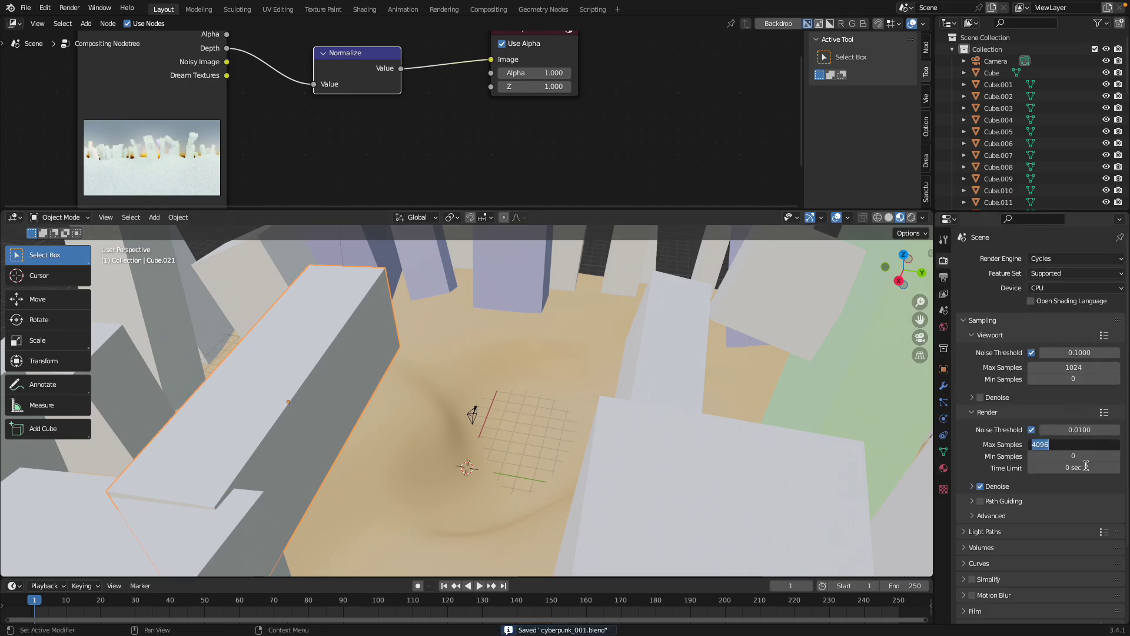
text(10)
key(Return)
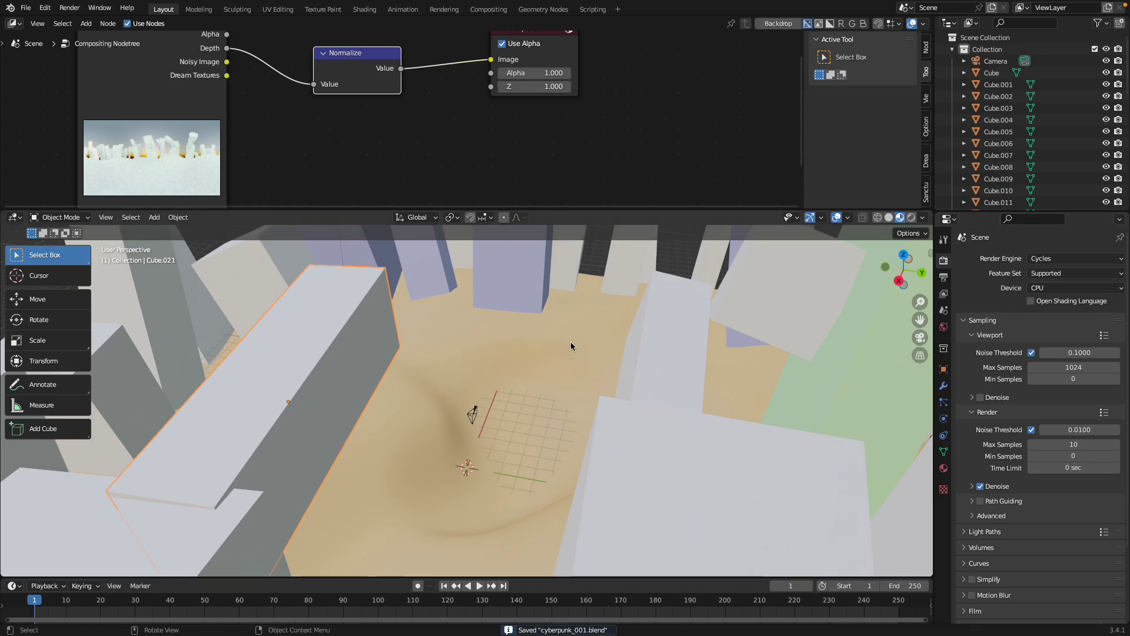
Render the block scene image with the reduced sample count
middle_drag(574, 341, 539, 317)
click(67, 10)
click(94, 21)
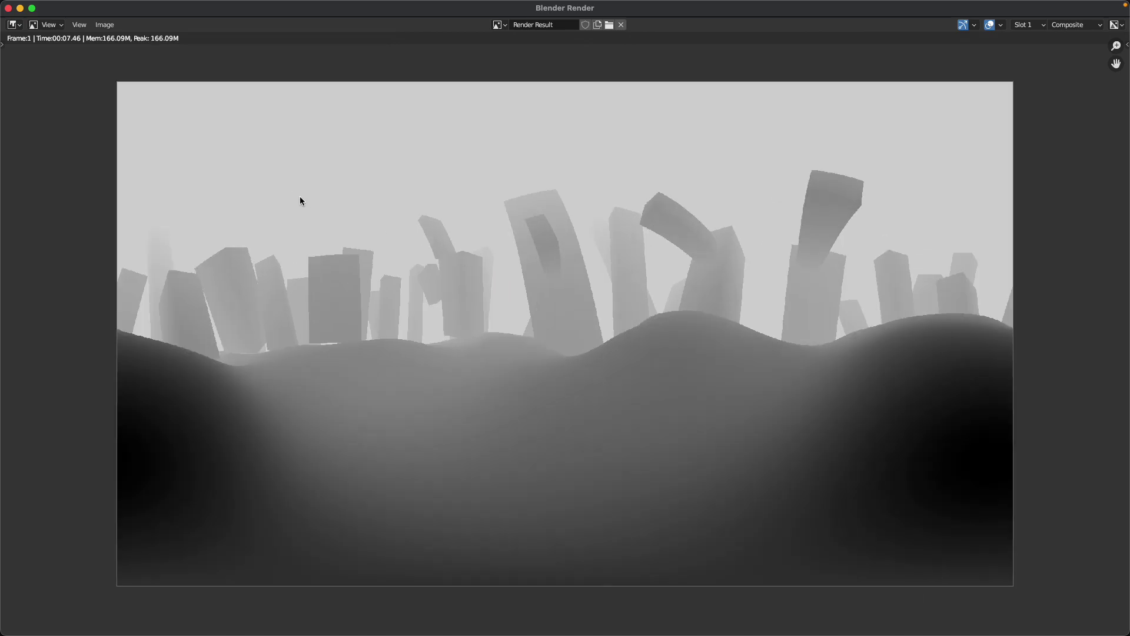
Save the rendered depth image as equirectangular_005.png on the Desktop and close the render window
scroll(299, 196, down, 1)
click(104, 24)
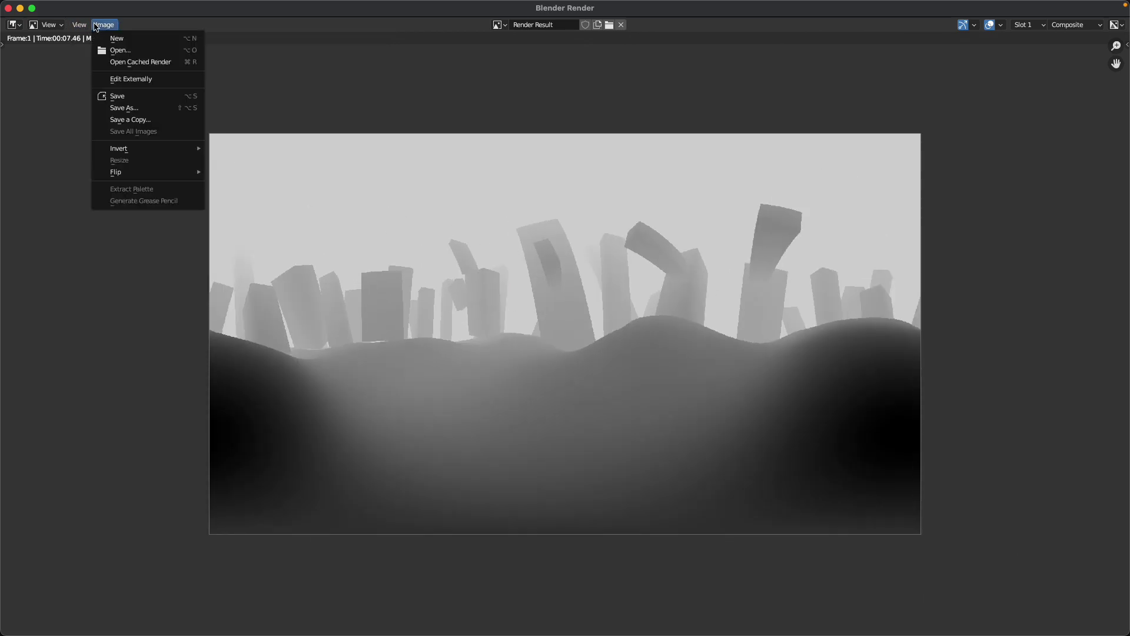
click(128, 108)
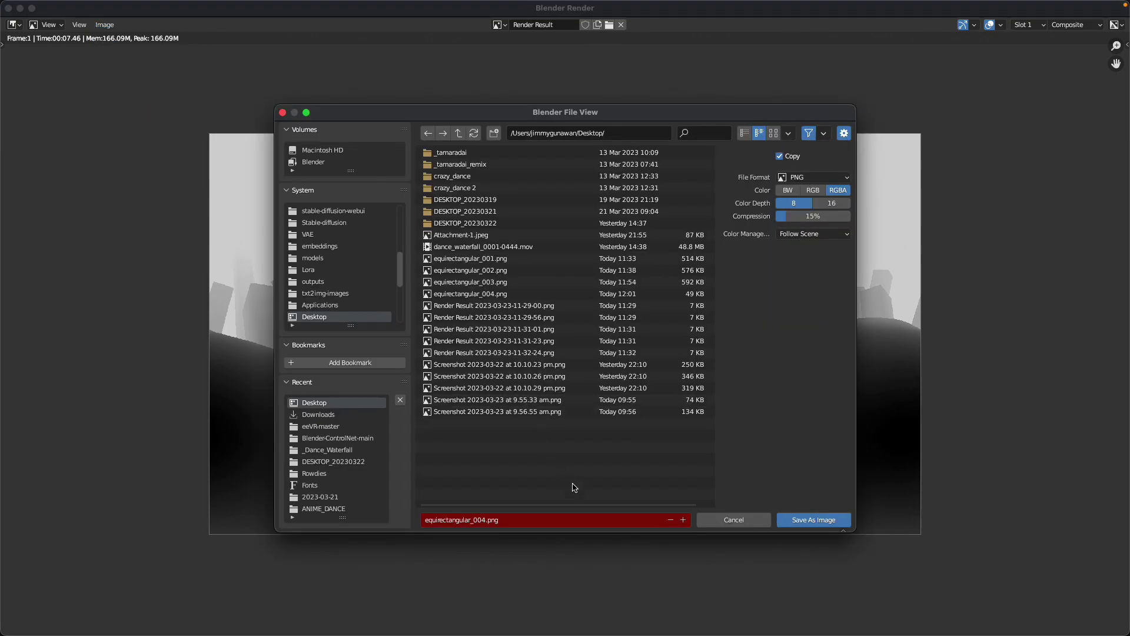
click(814, 520)
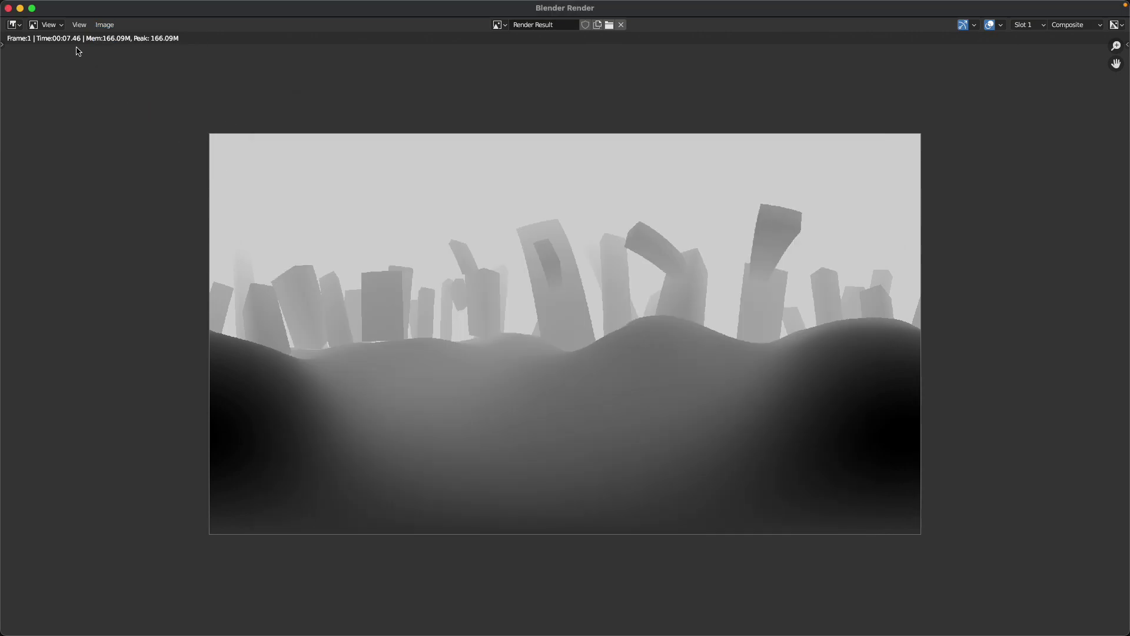
click(9, 7)
middle_drag(244, 44, 232, 85)
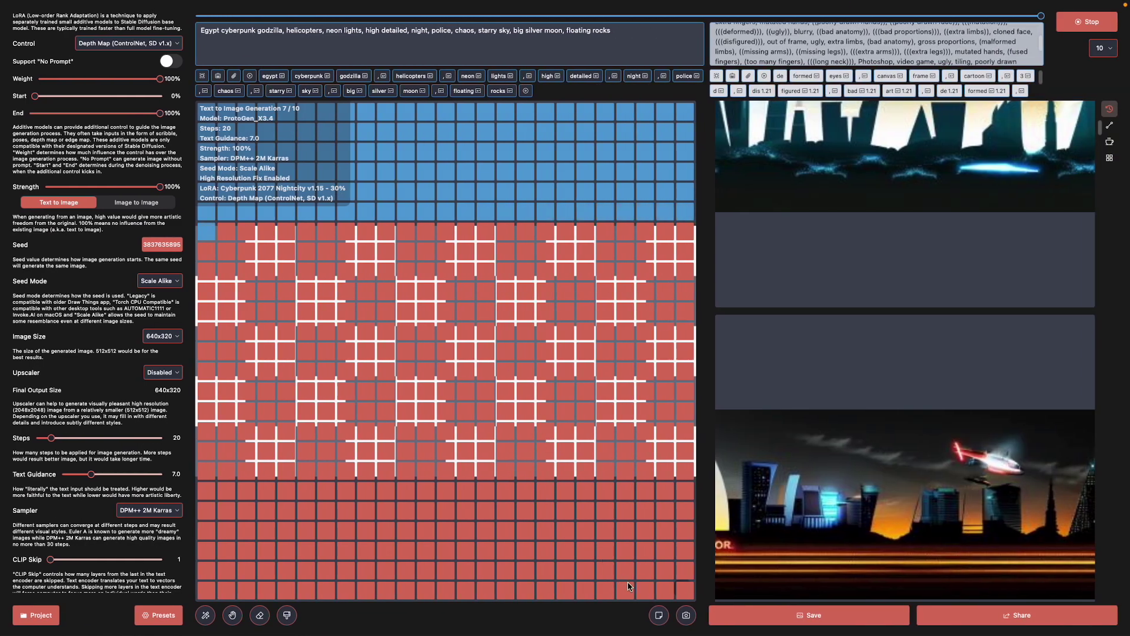
Switch to Draw Things, stop the running generation and clear the canvas
click(1087, 21)
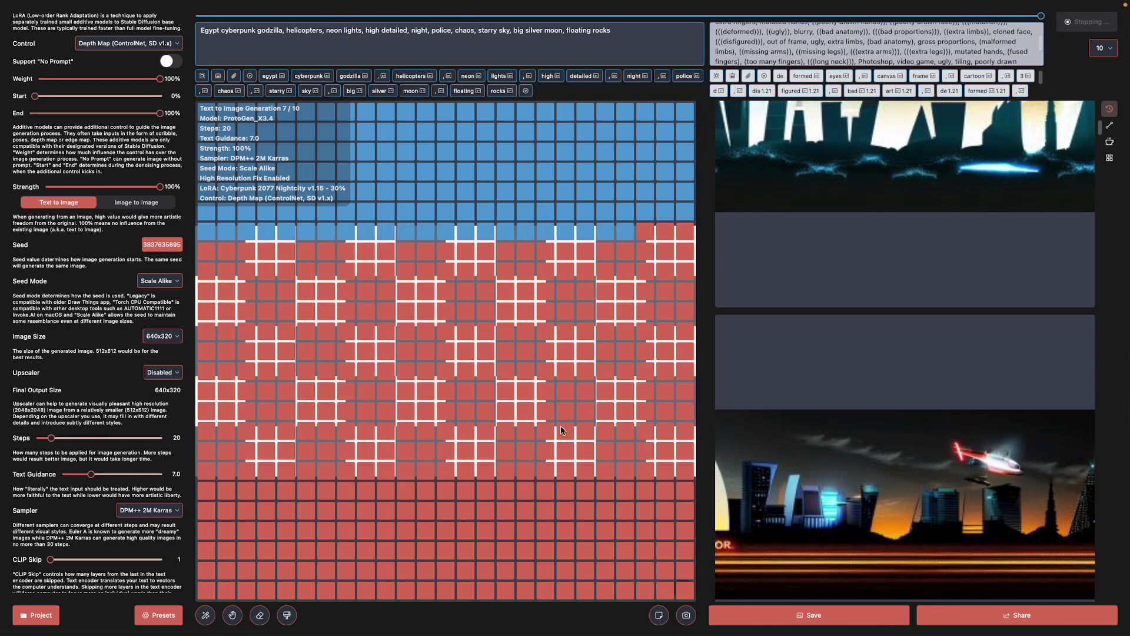
click(659, 616)
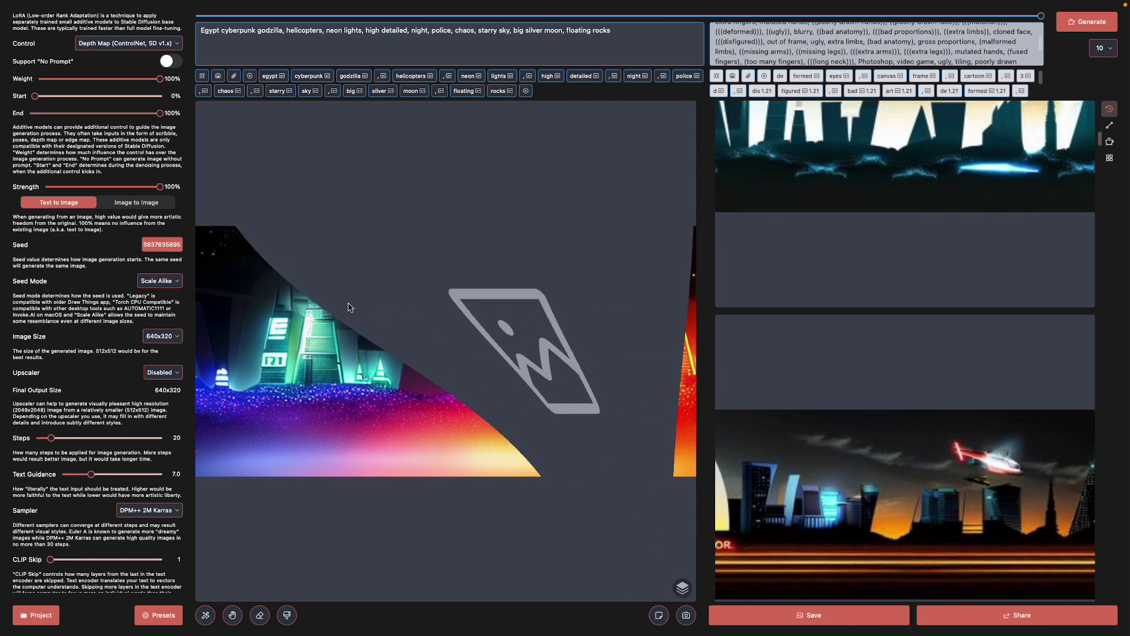
Load equirectangular_005.png from the Desktop as the depth map layer and display that layer on the canvas
click(683, 589)
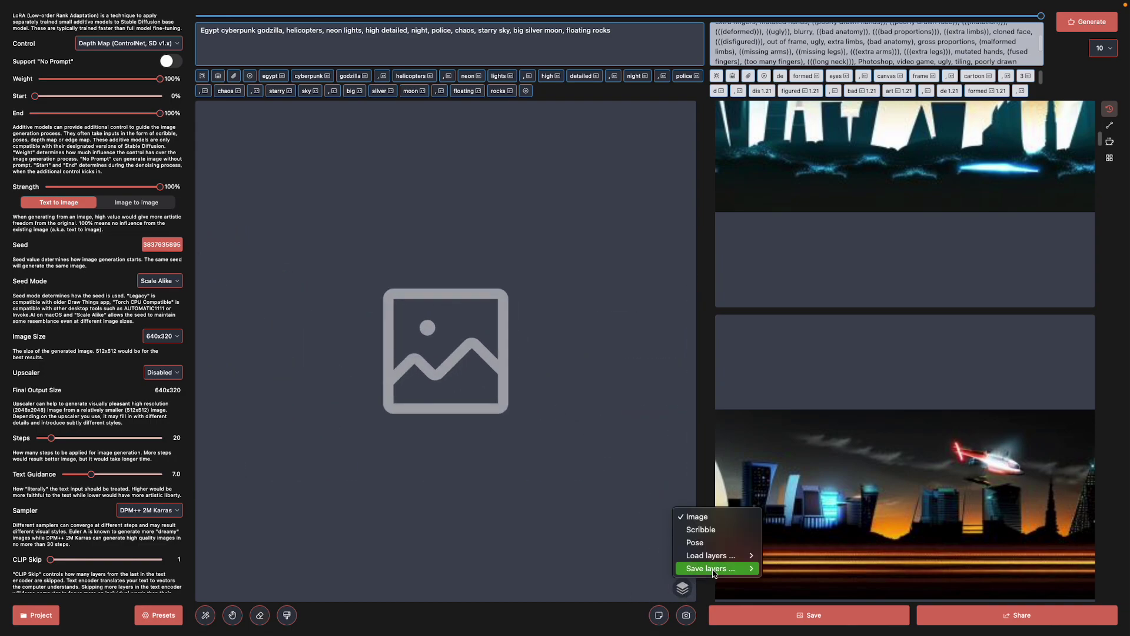
mouse_move(713, 555)
mouse_move(792, 568)
click(887, 582)
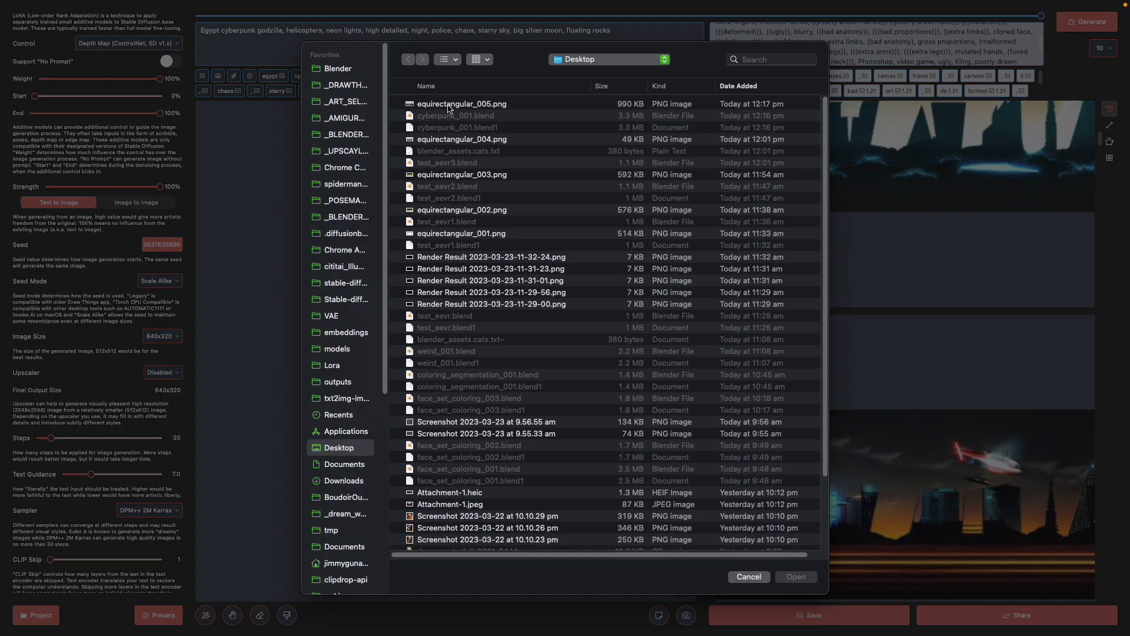
double_click(448, 104)
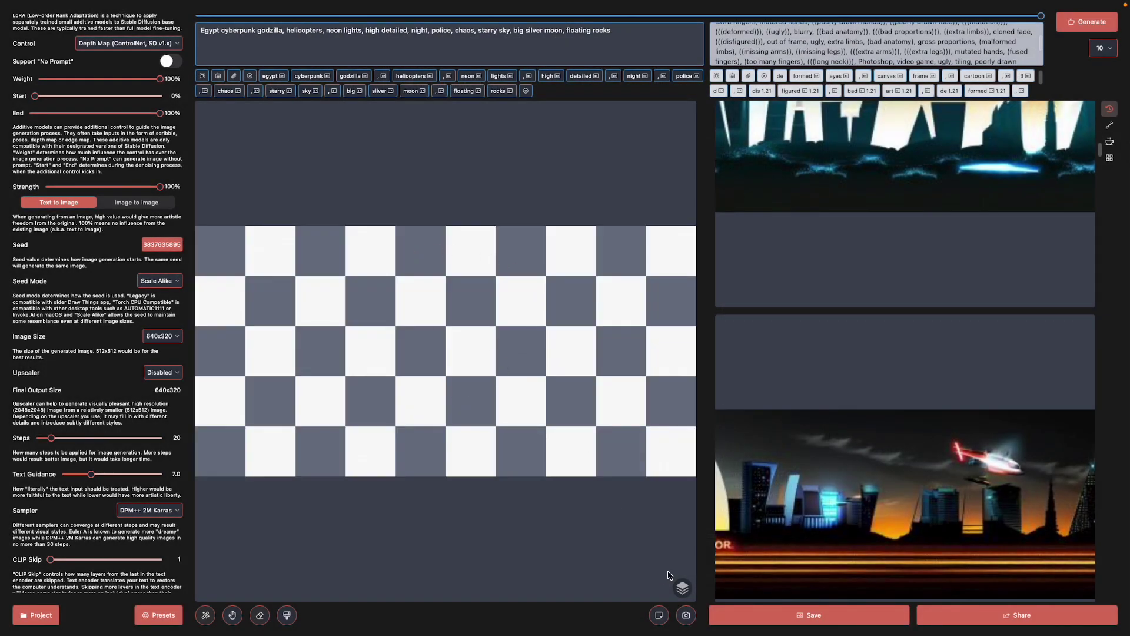
click(683, 589)
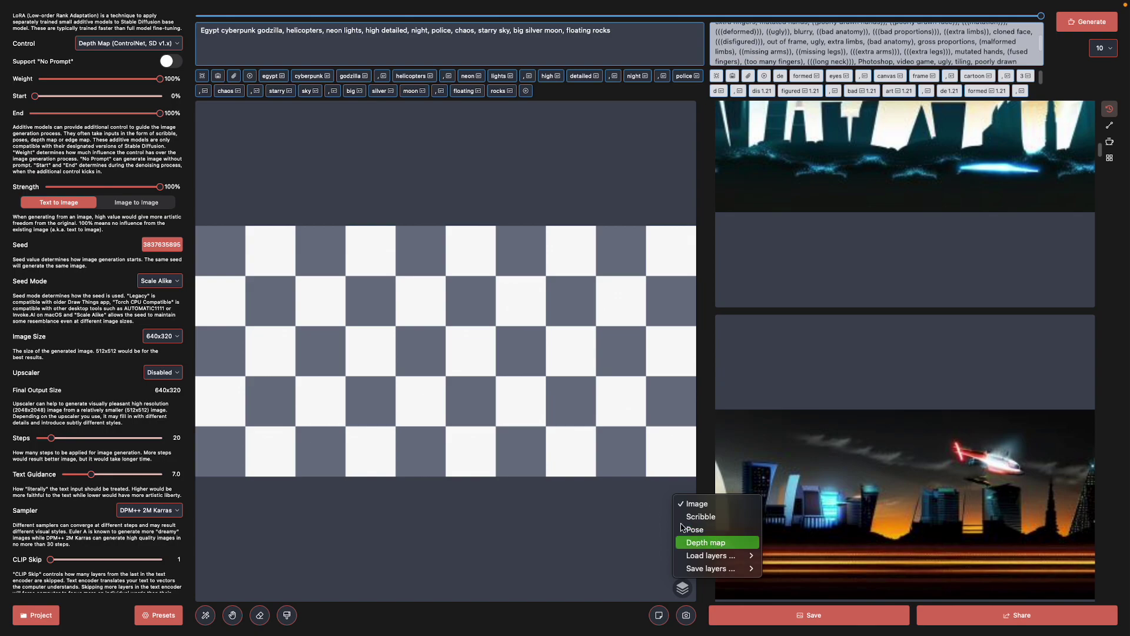
click(700, 540)
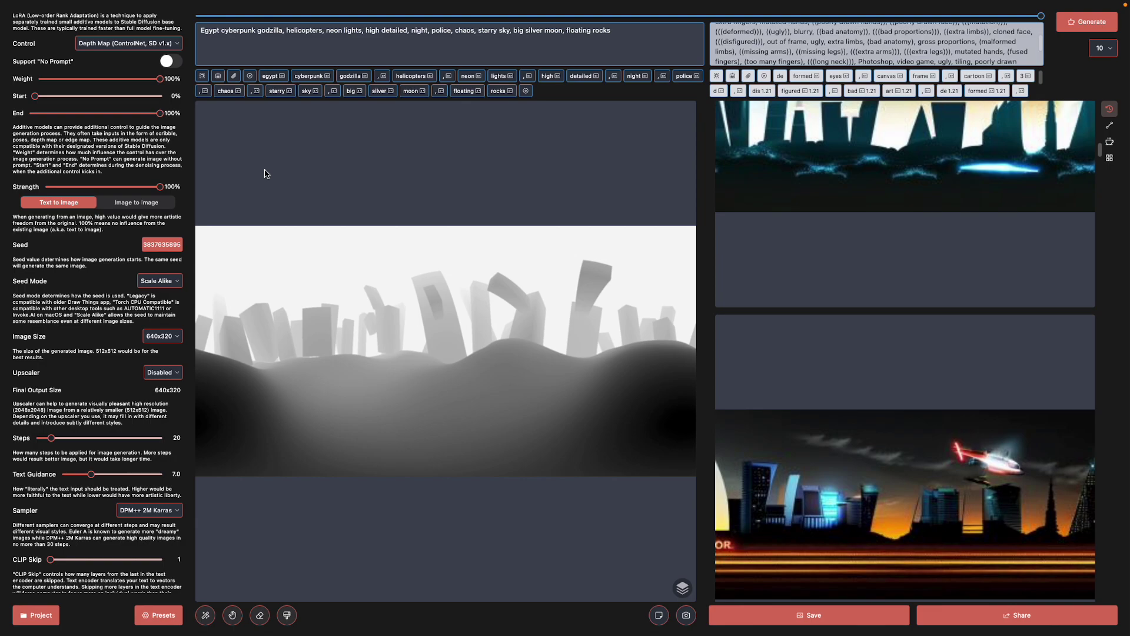
Choose the dreamshaper_331BakedVae model and set the LoRA to Disabled
click(141, 46)
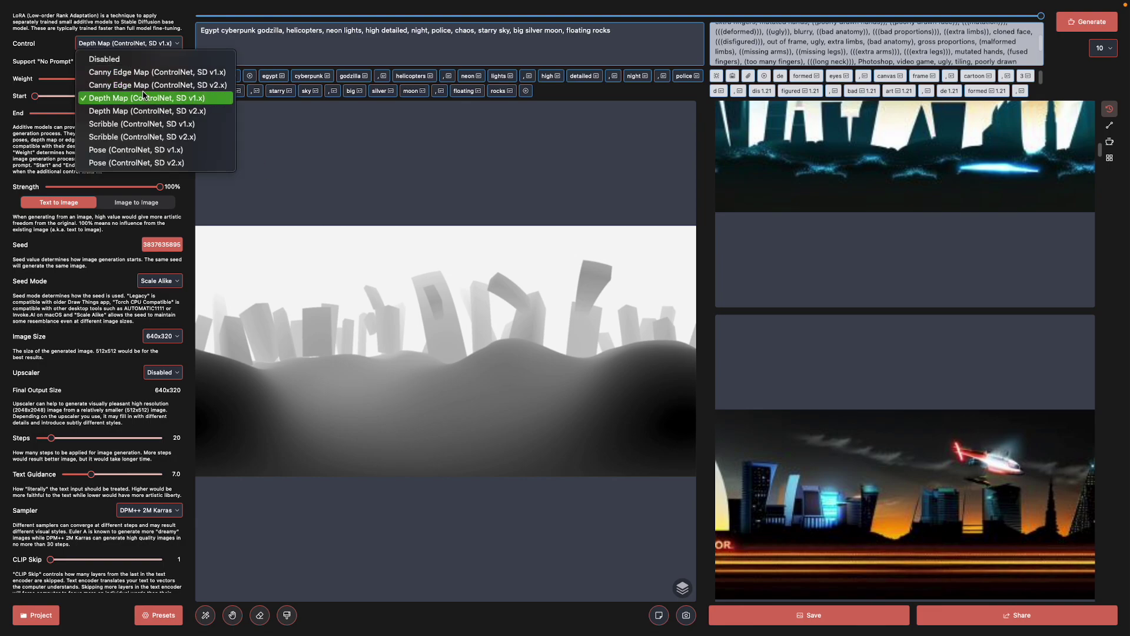
key(Escape)
scroll(134, 57, up, 3)
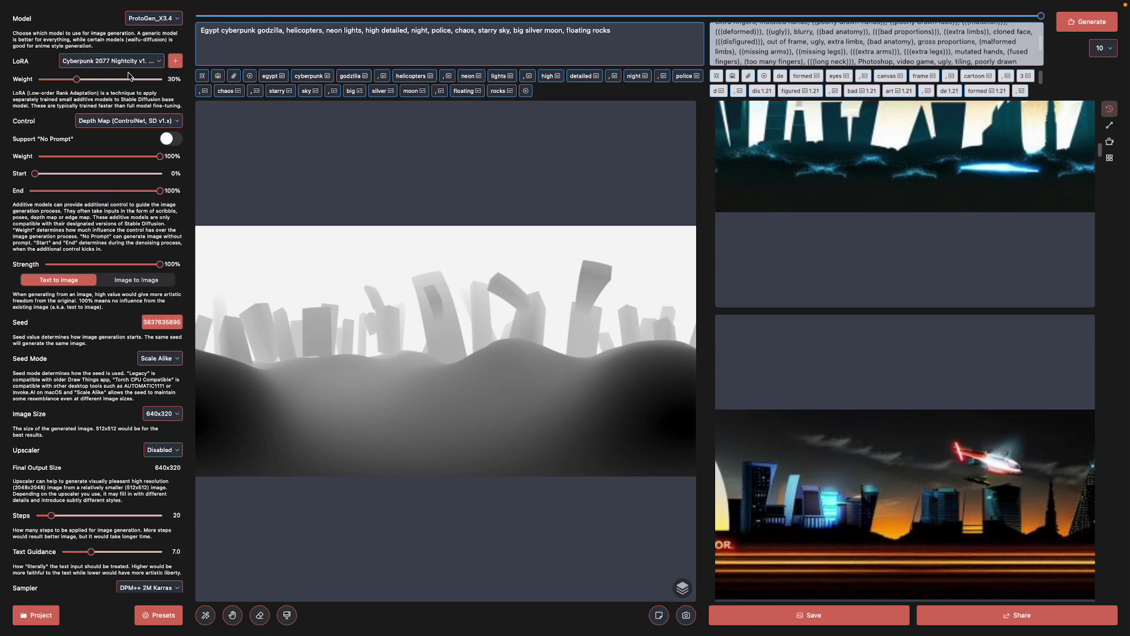
click(143, 19)
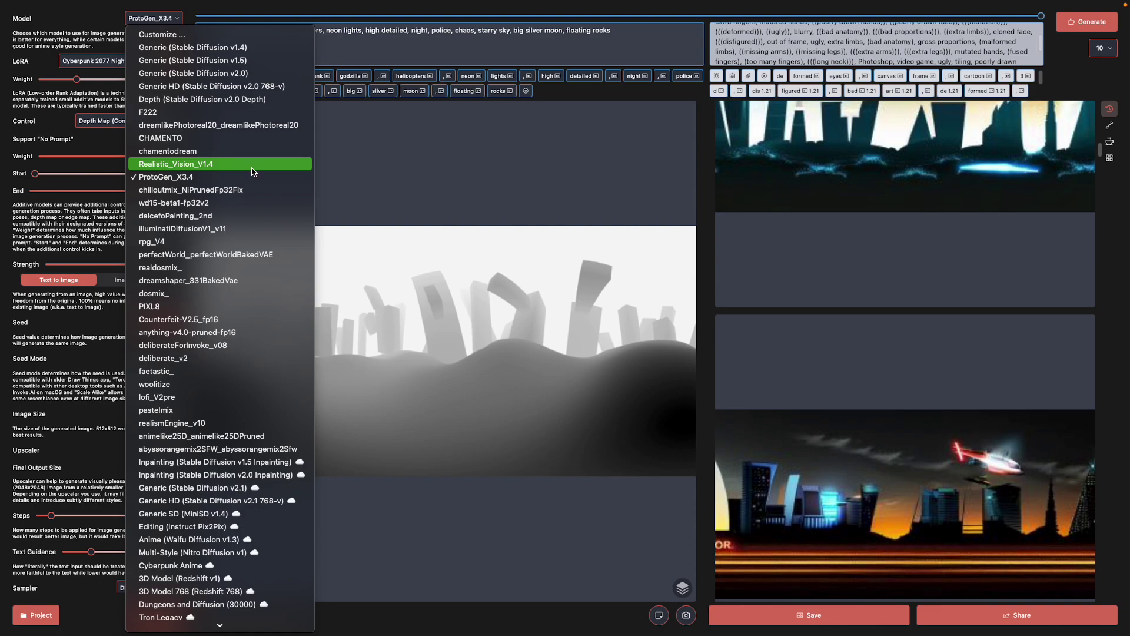
click(262, 281)
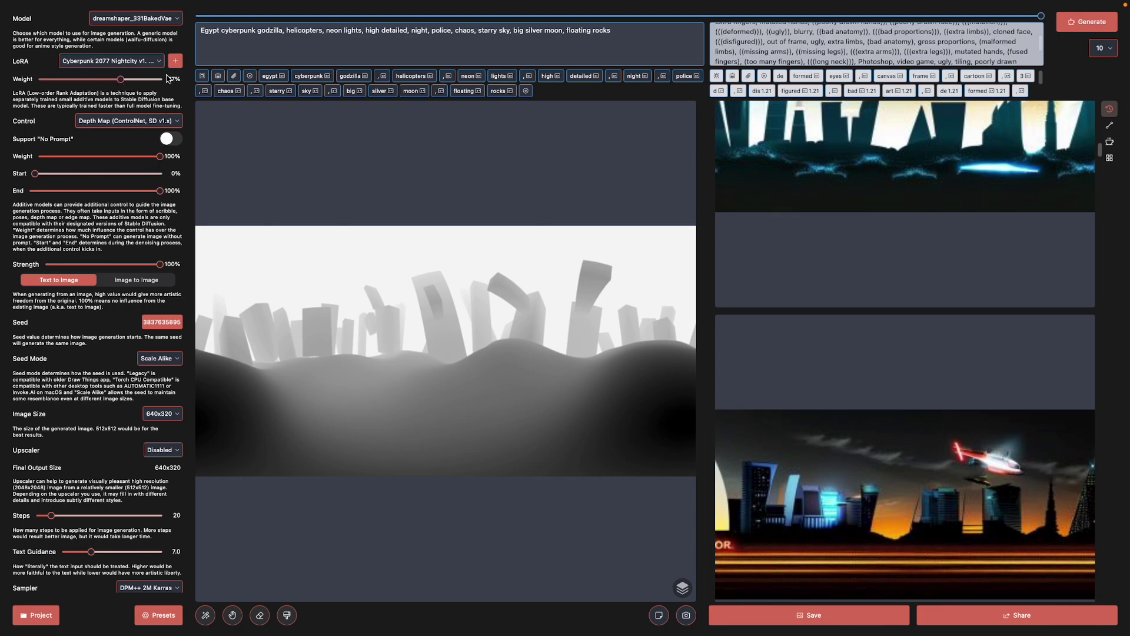
click(140, 61)
click(127, 76)
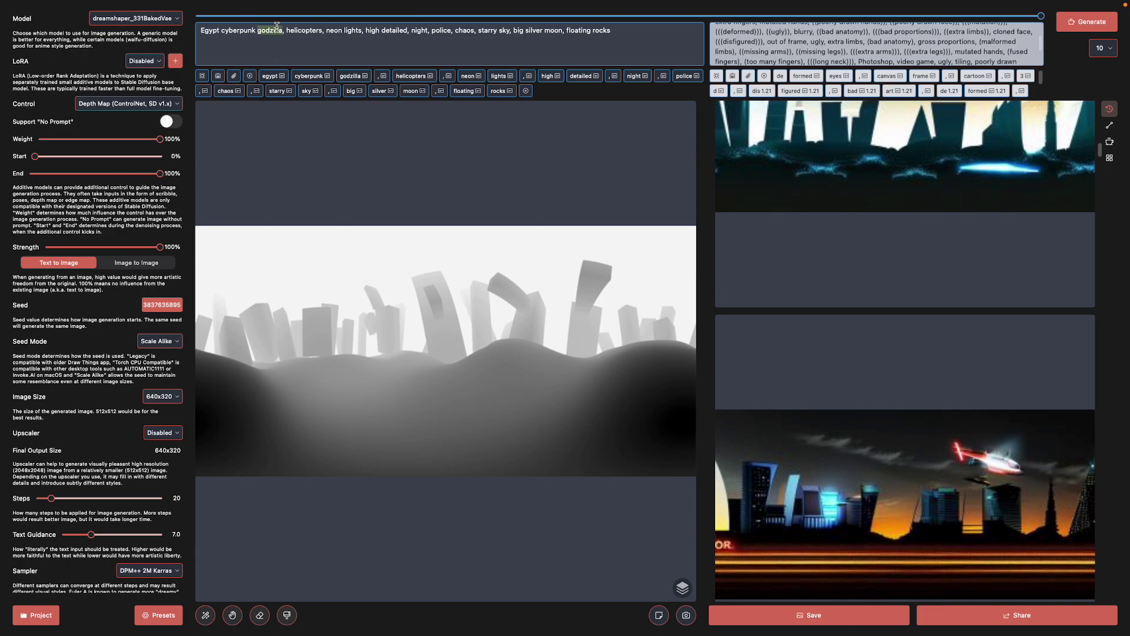
Replace "godzilla" in the prompt with "city urban apocalypse" and start generating the images
text(city urban apocalypse)
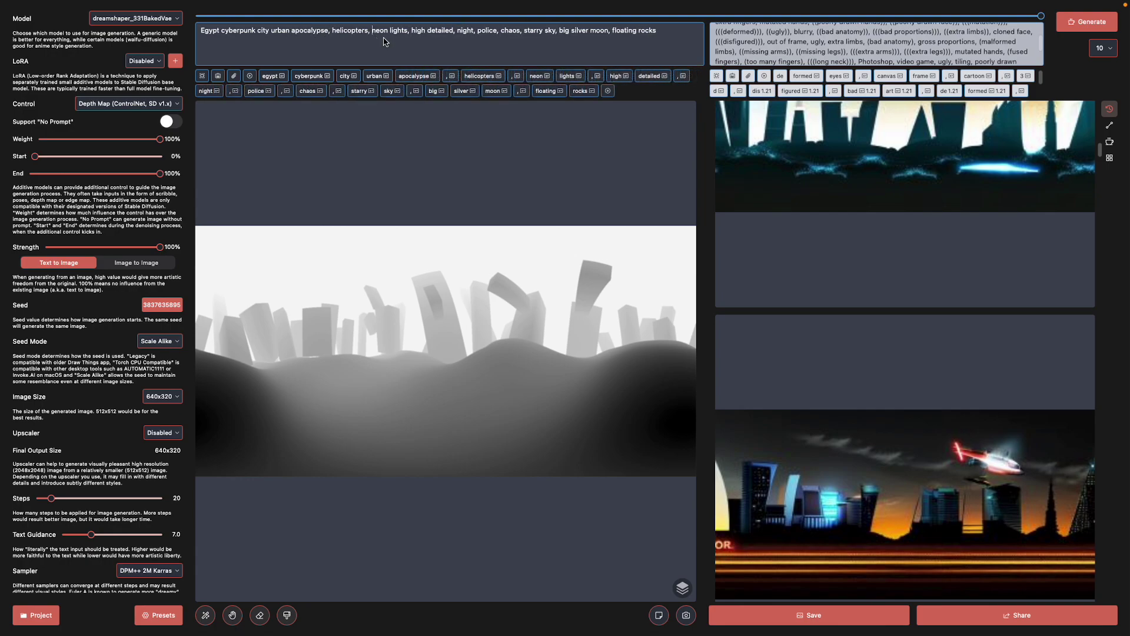
click(1090, 23)
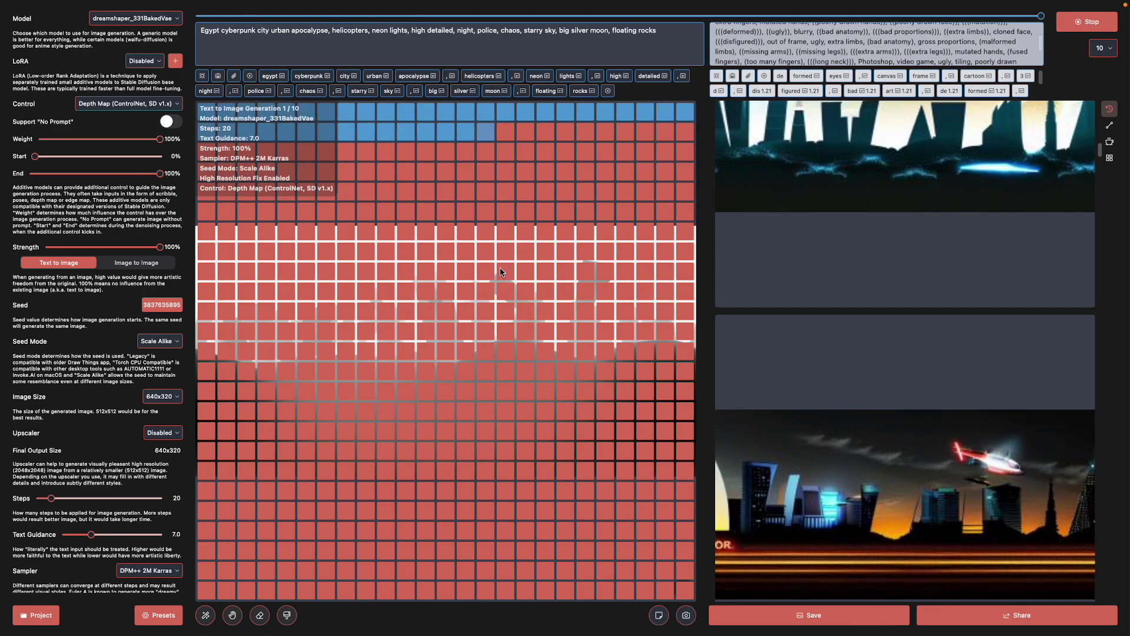
Browse the image history for earlier depth-guided city panoramas while the generation runs
scroll(883, 328, down, 2)
drag(1099, 158, 1100, 350)
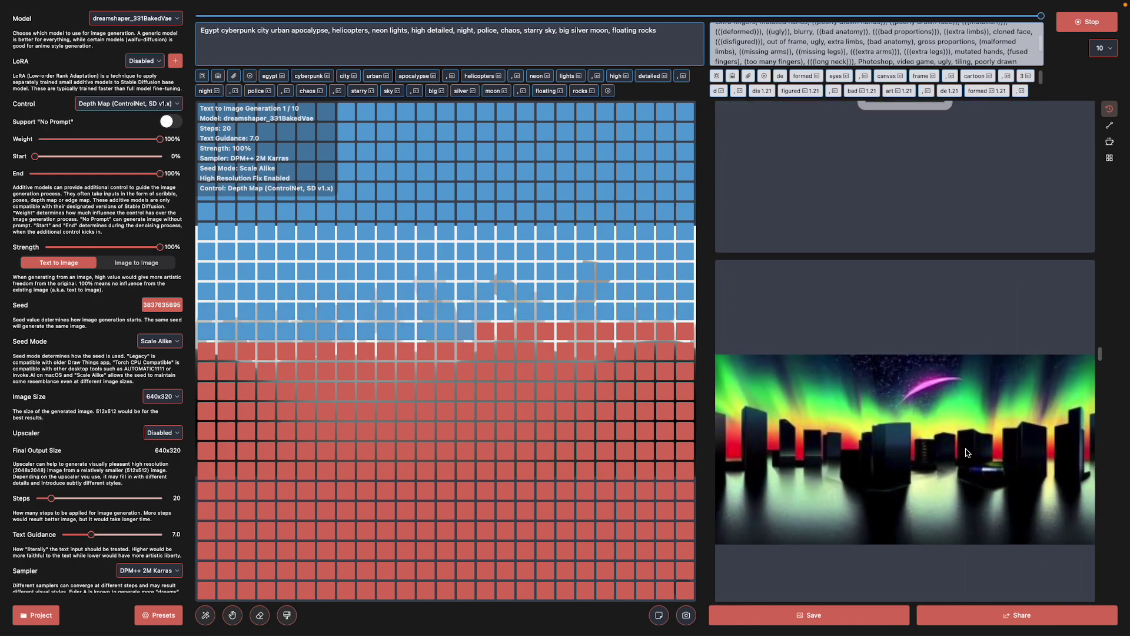
scroll(1092, 458, down, 10)
scroll(1092, 458, down, 10)
drag(1100, 519, 1100, 293)
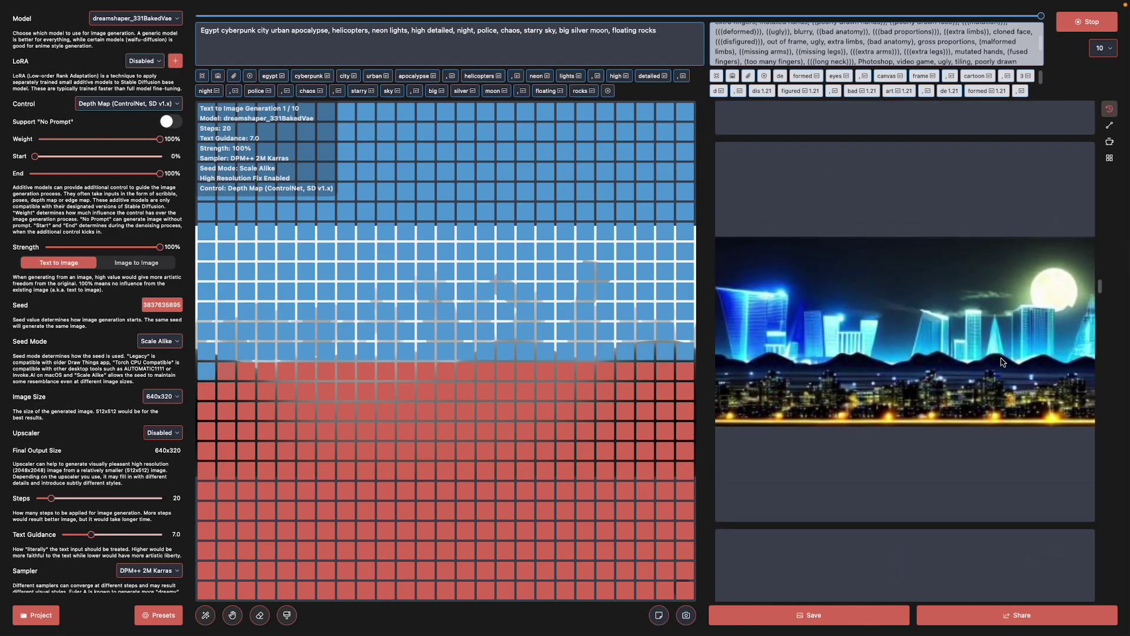
Set the LoRA to Cyberpunk 2077 Nightcity v1.15 (SD v1.x) once the current generation has ended
scroll(989, 357, up, 1)
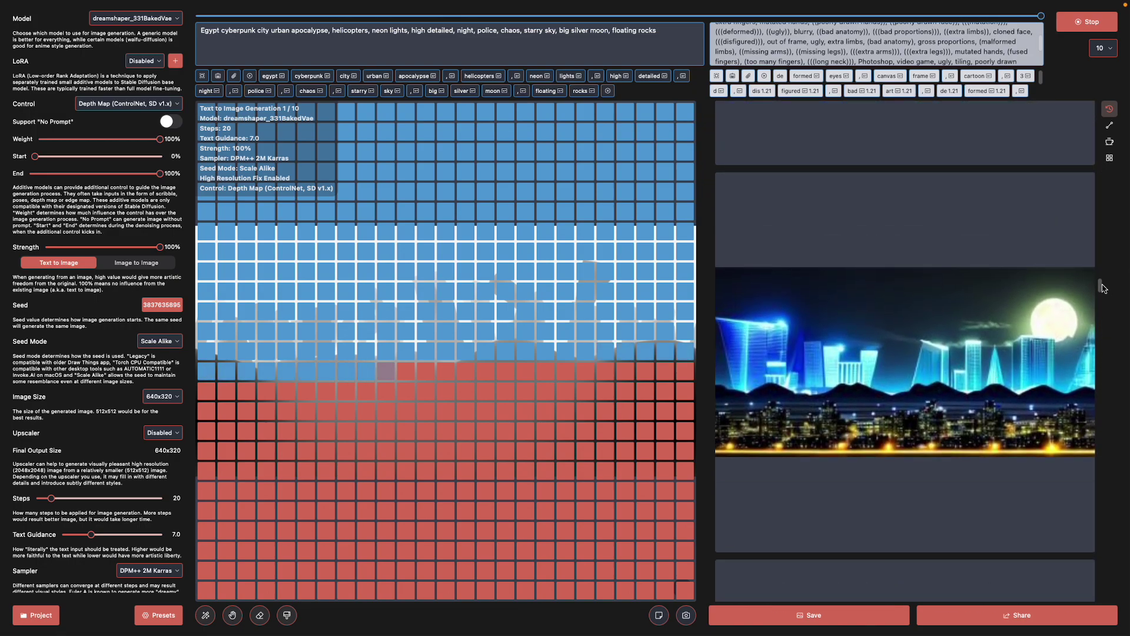
drag(1102, 275, 1096, 108)
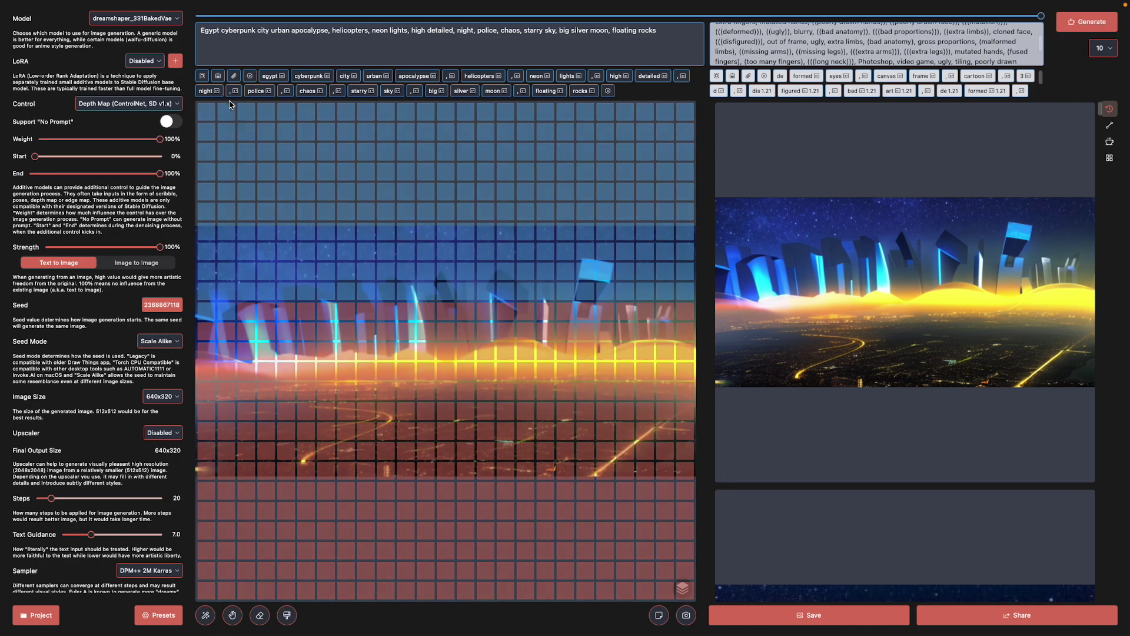
click(144, 61)
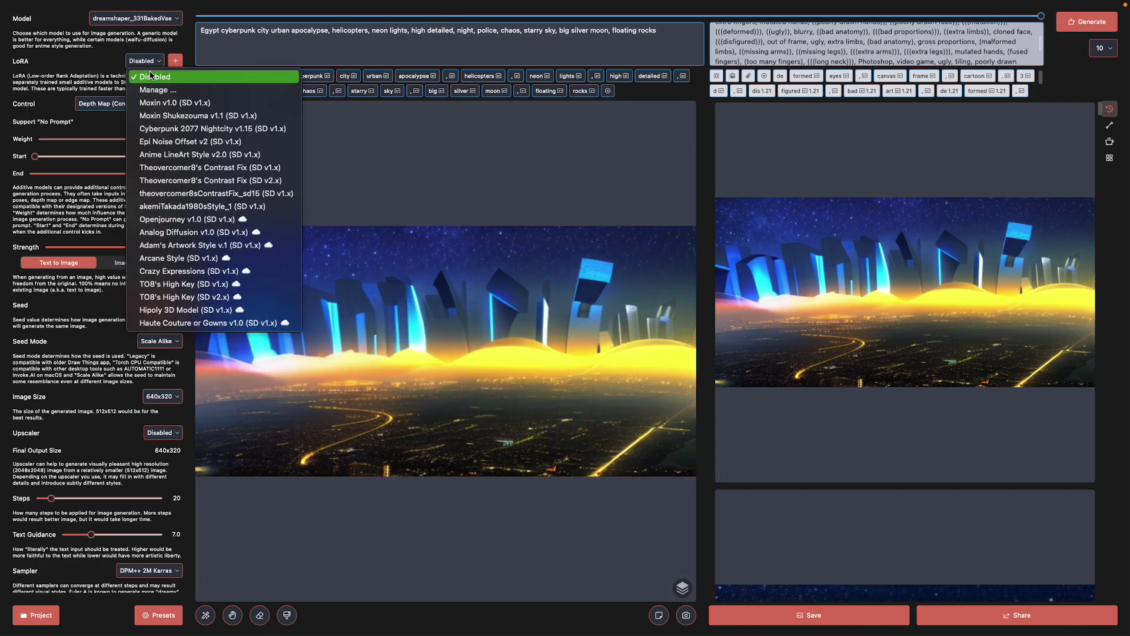
click(179, 129)
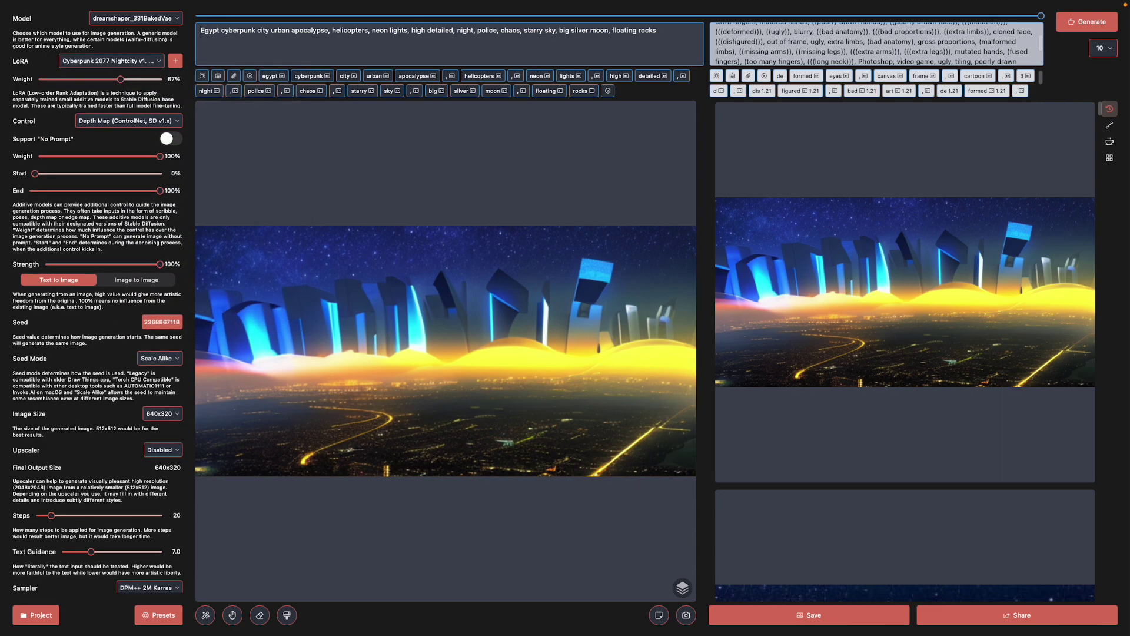
Begin the prompt with "hyperrealistic concept art of" and change "Egypt" to "Egyptian"
text(photograph,)
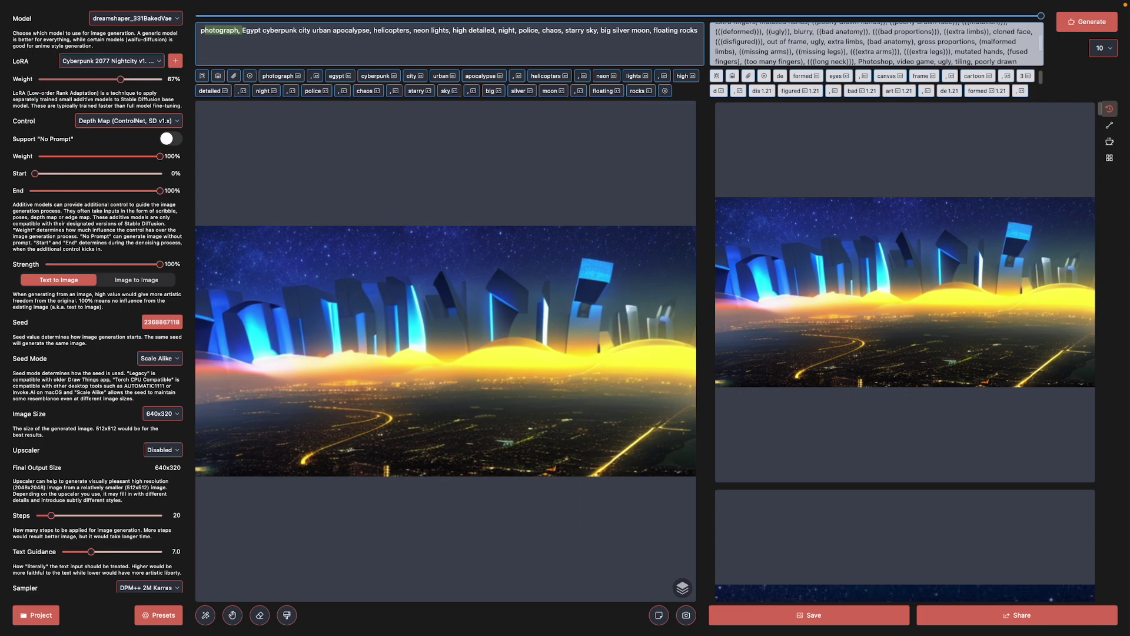
key(BackSpace)
text(hyperrealistic concetp)
key(BackSpace)
key(BackSpace)
key(BackSpace)
text(pt art of Egypt)
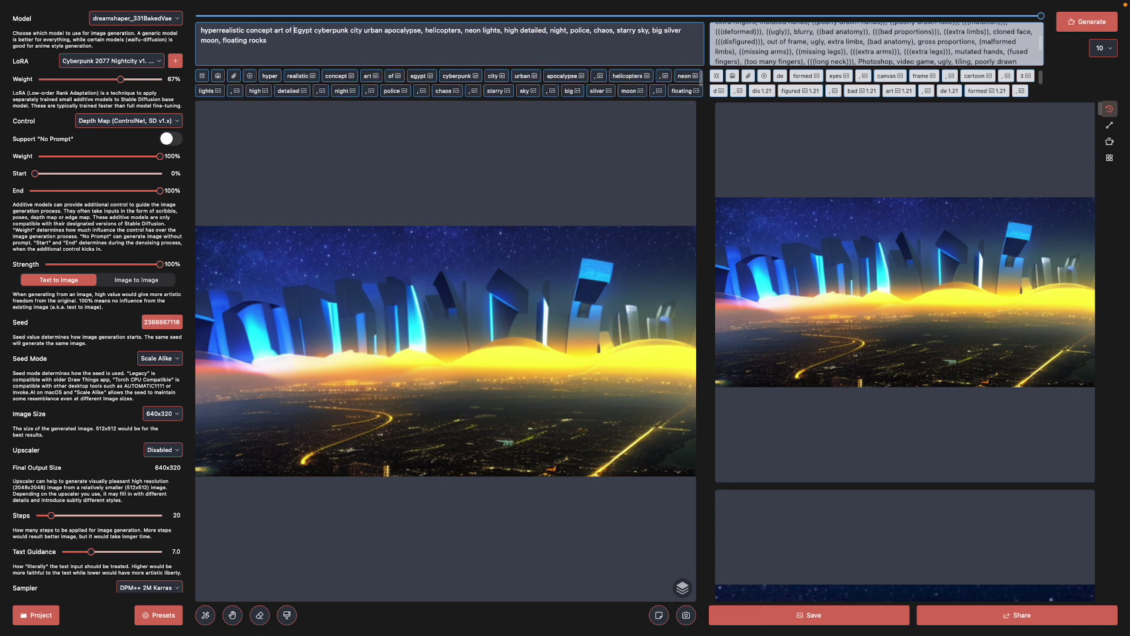
text(iam)
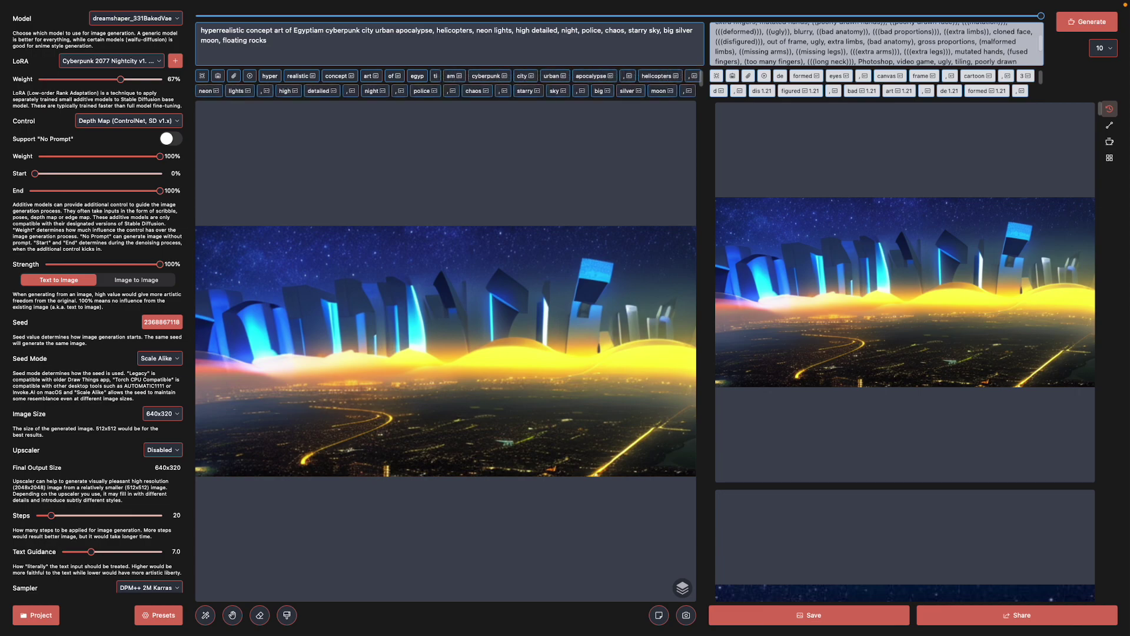
key(BackSpace)
text(n)
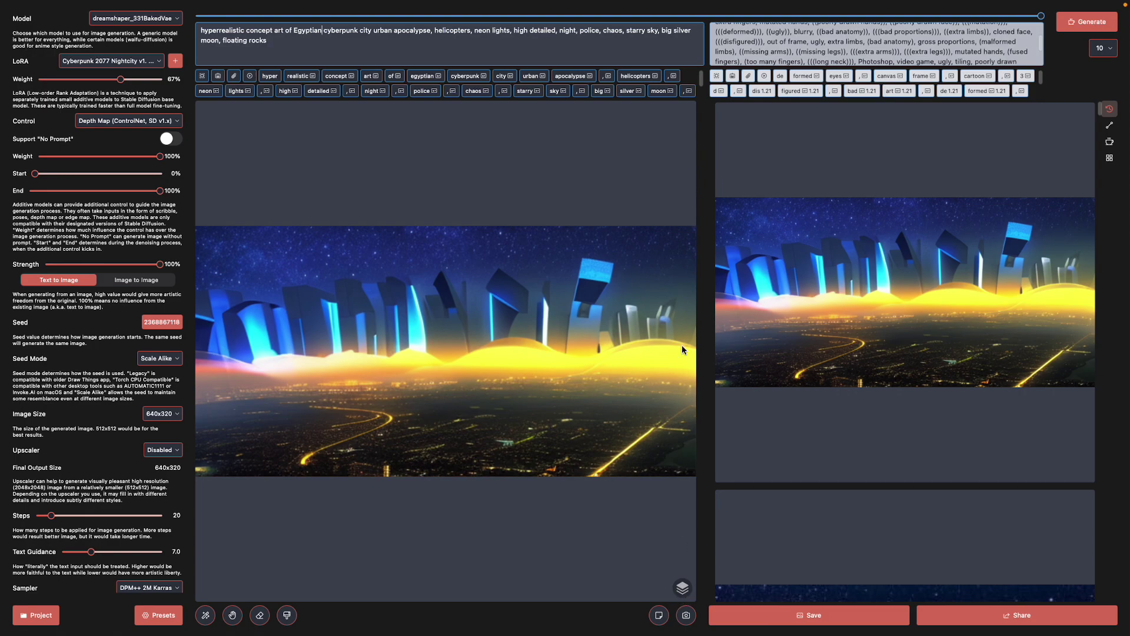
Clear the canvas, load the depth map image into its layer and start generating
click(658, 616)
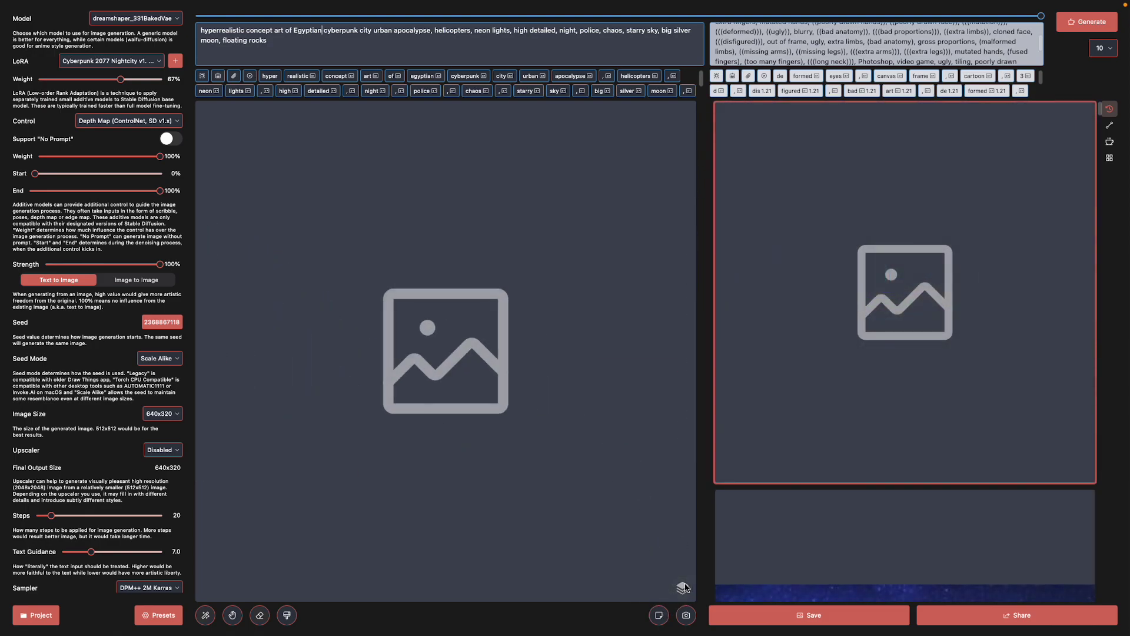
click(682, 587)
mouse_move(716, 555)
mouse_move(789, 568)
click(889, 581)
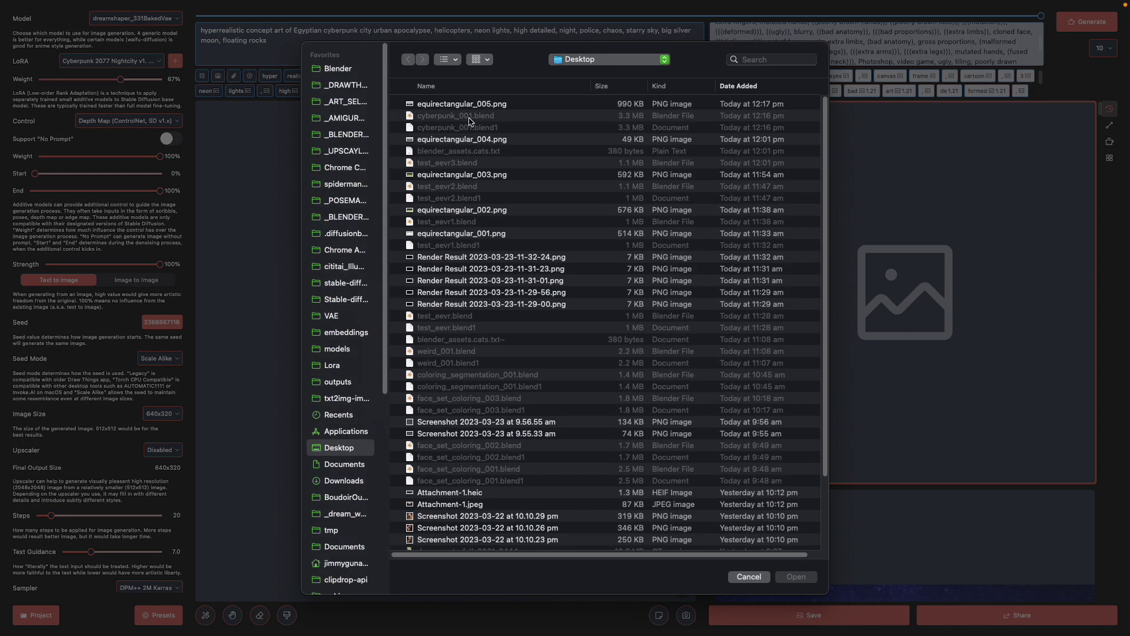
double_click(471, 101)
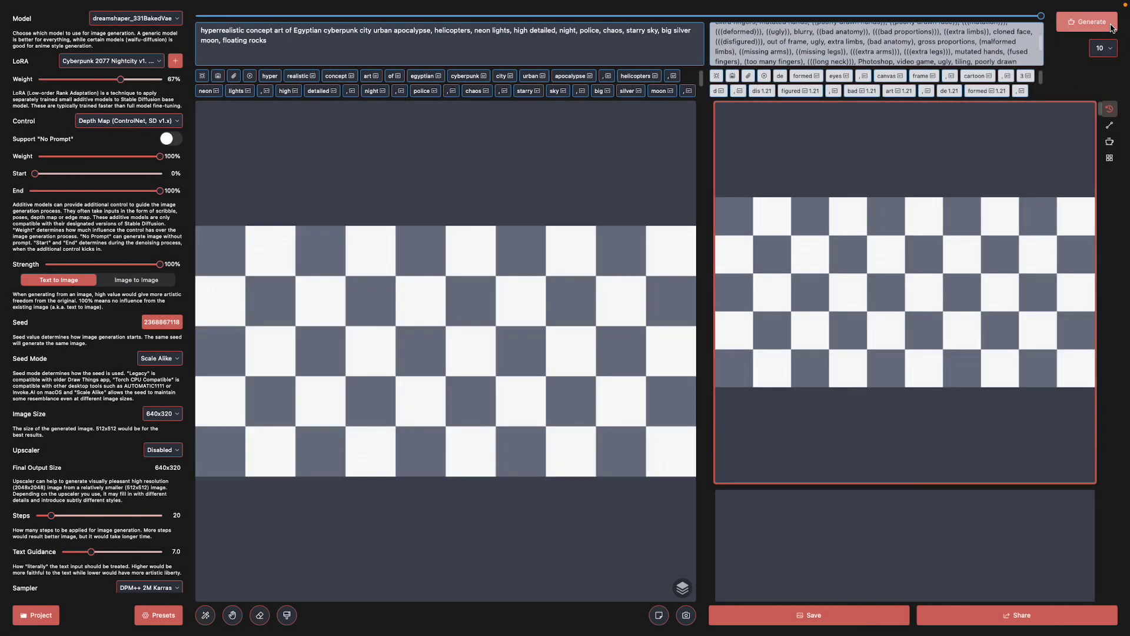
click(1067, 24)
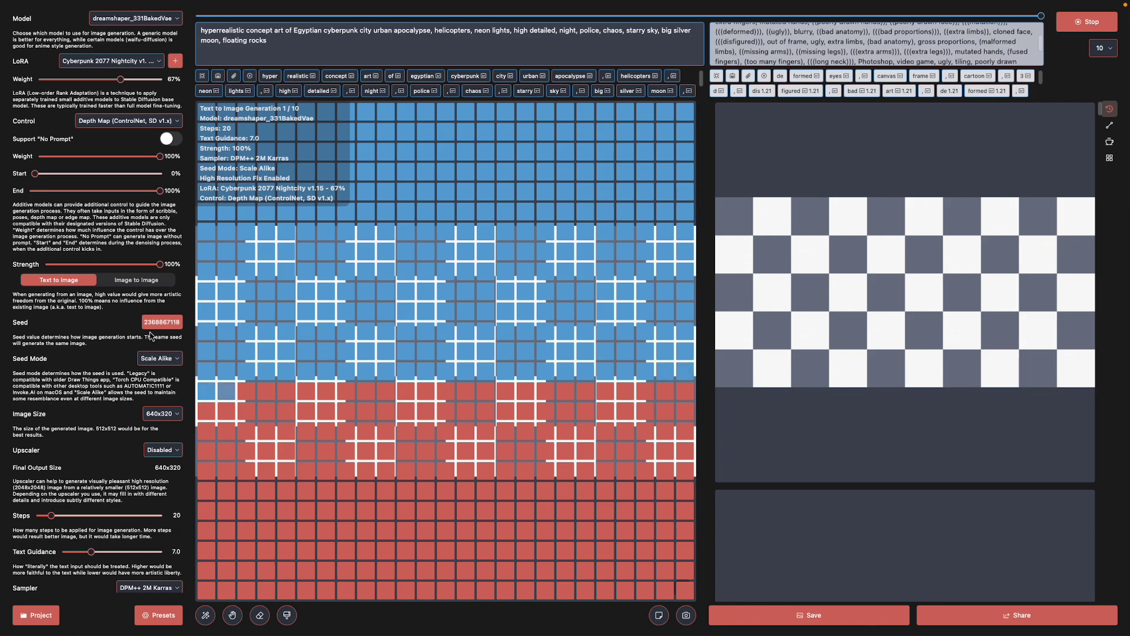
Review the image size, sampler and High Resolution Fix settings, and stop the running generation
scroll(136, 453, down, 1)
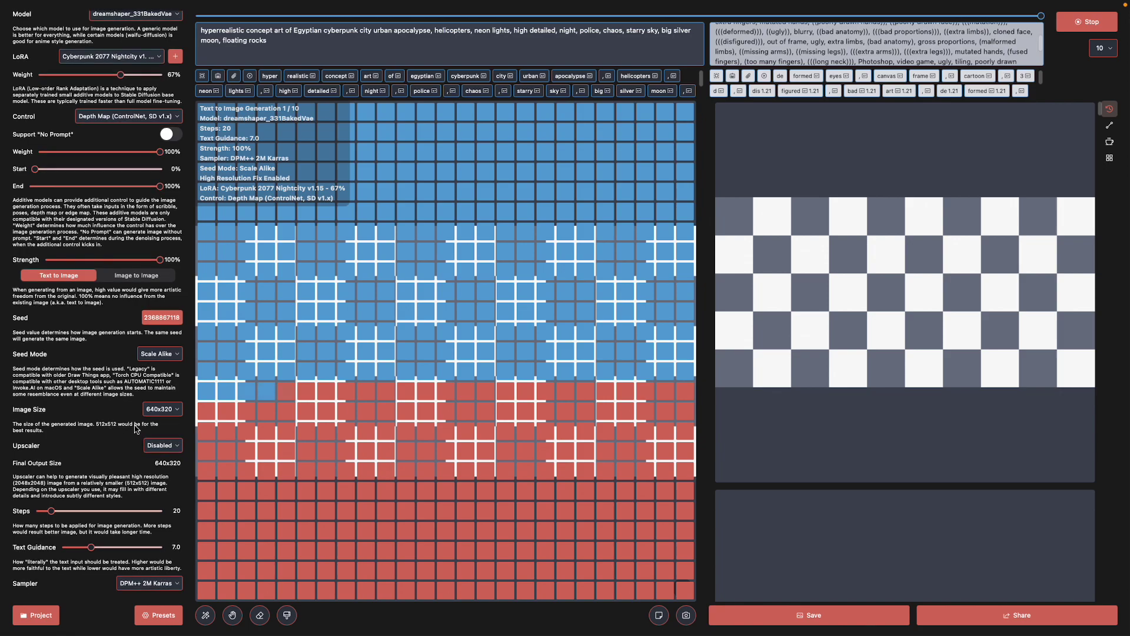
scroll(135, 425, down, 10)
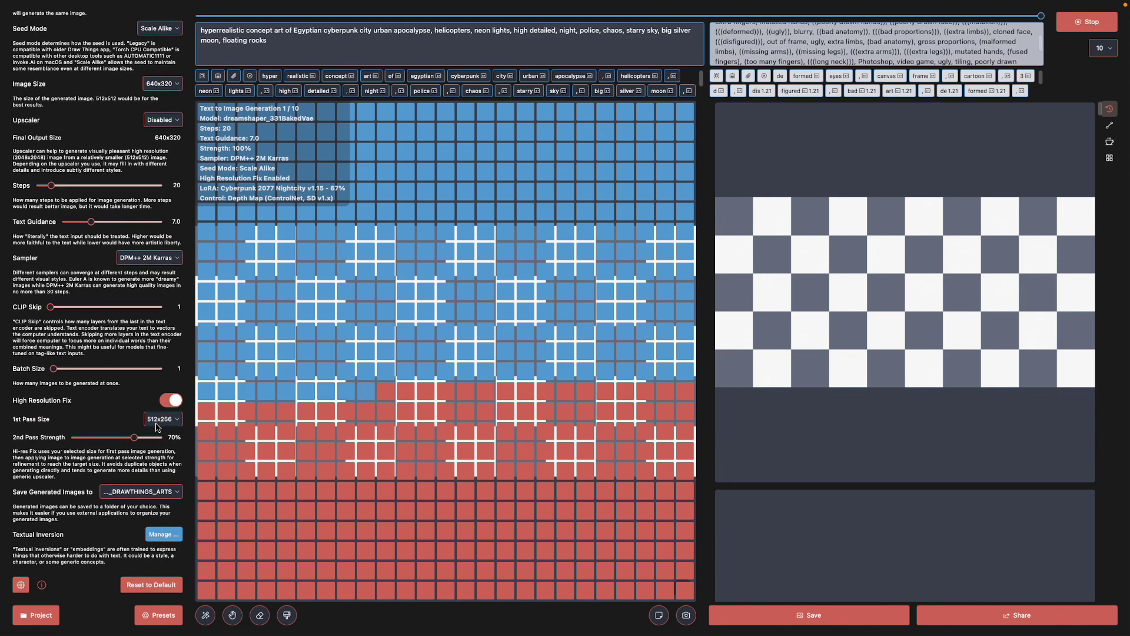
scroll(157, 426, up, 8)
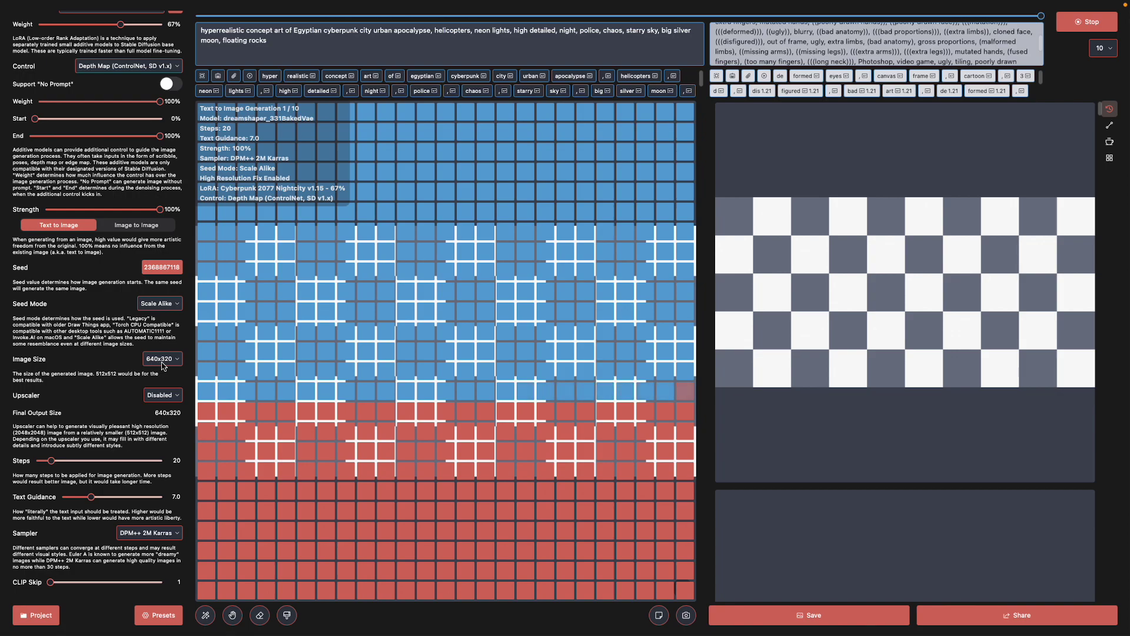
scroll(163, 365, up, 1)
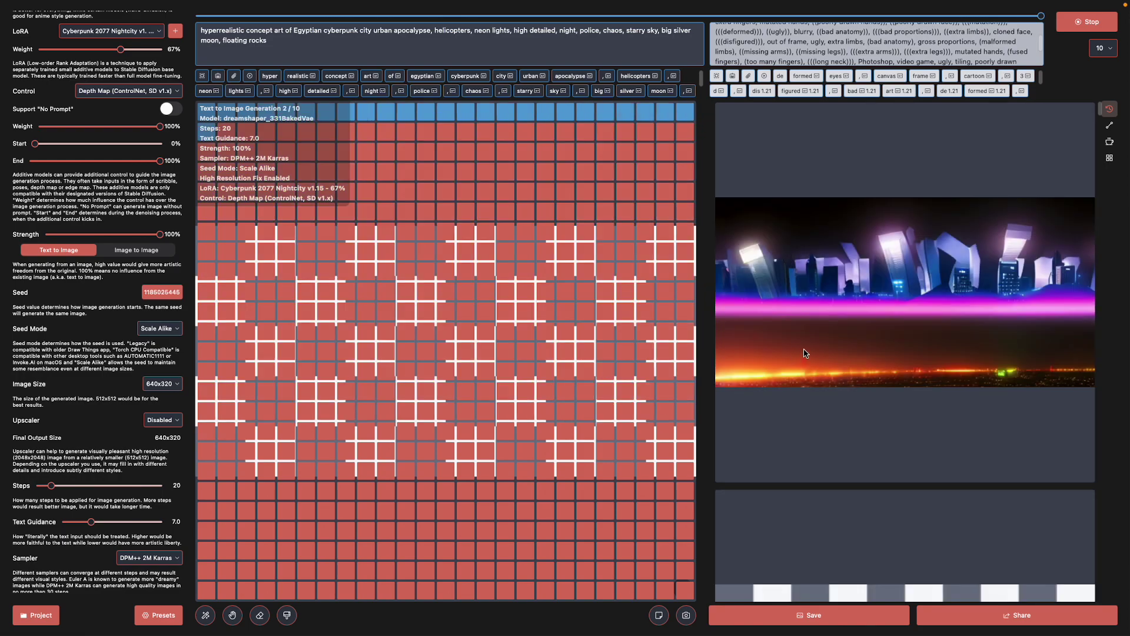
click(1092, 25)
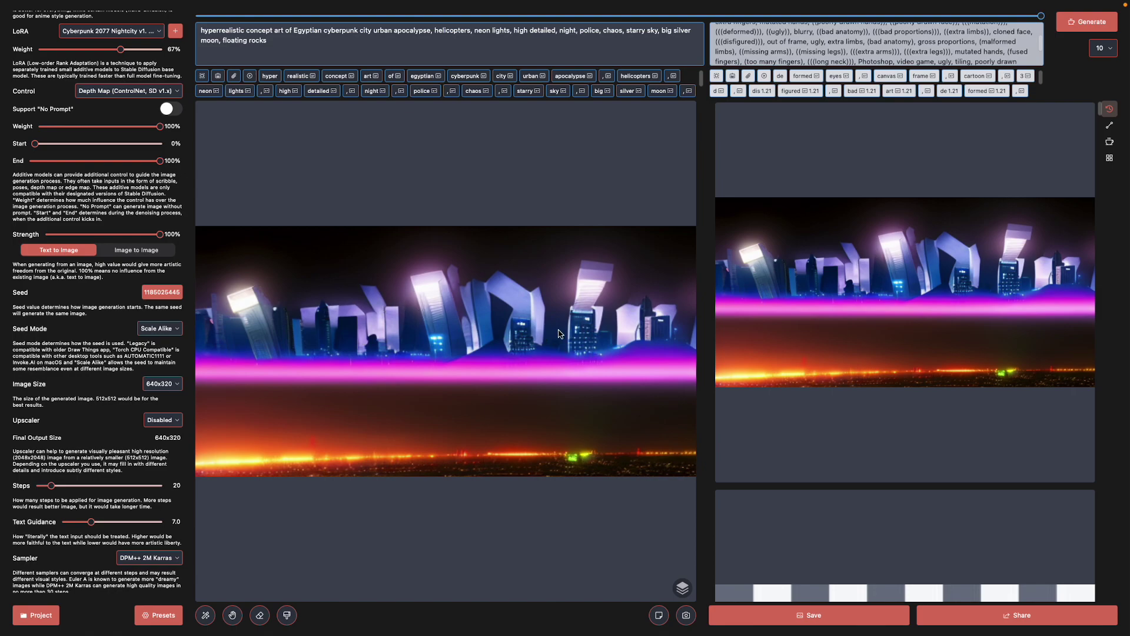
Switch the control to Canny Edge Map (ControlNet, SD v1.x) and start a new generation
click(166, 385)
click(346, 322)
click(169, 93)
click(186, 122)
click(1087, 22)
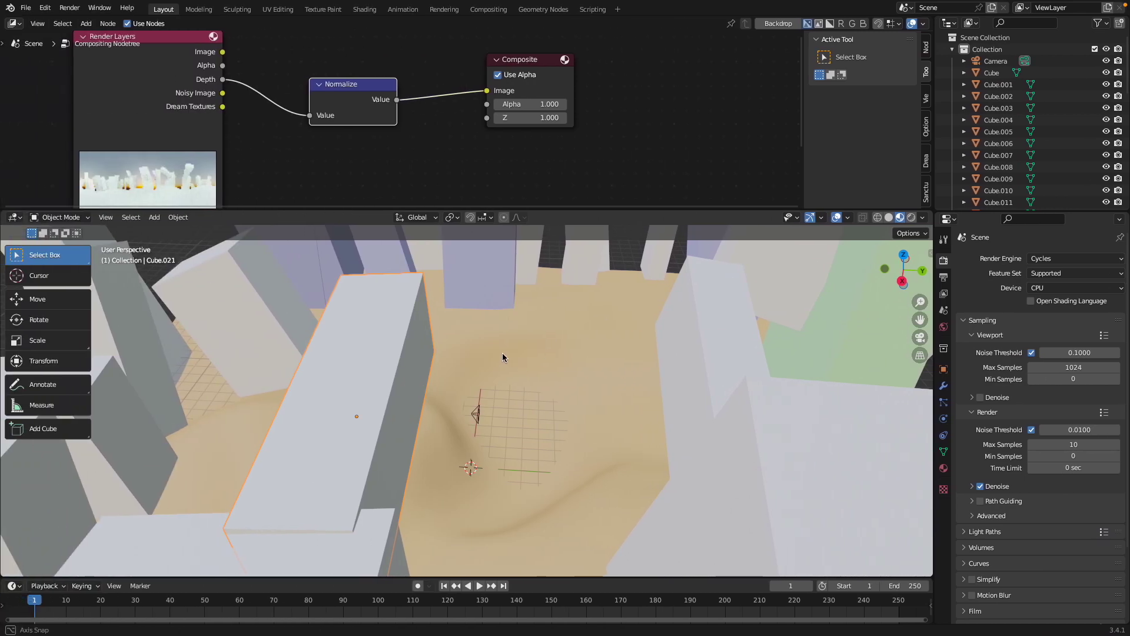
scroll(489, 334, down, 4)
middle_drag(503, 352, 604, 333)
scroll(444, 338, up, 4)
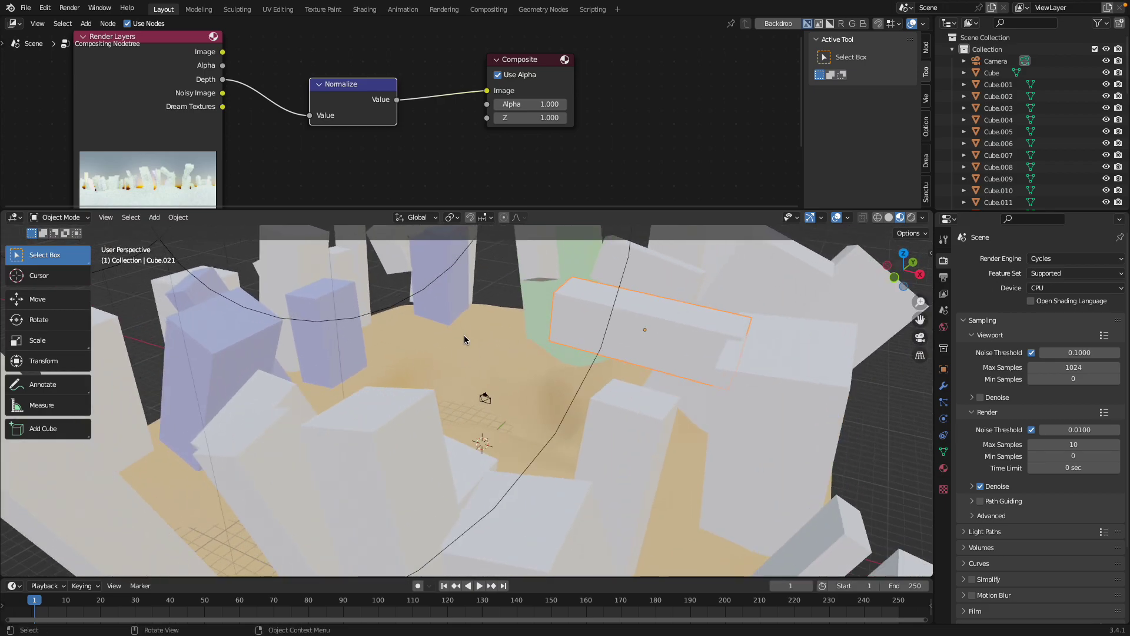
mouse_move(464, 339)
middle_down()
mouse_move(463, 389)
mouse_move(462, 360)
middle_up()
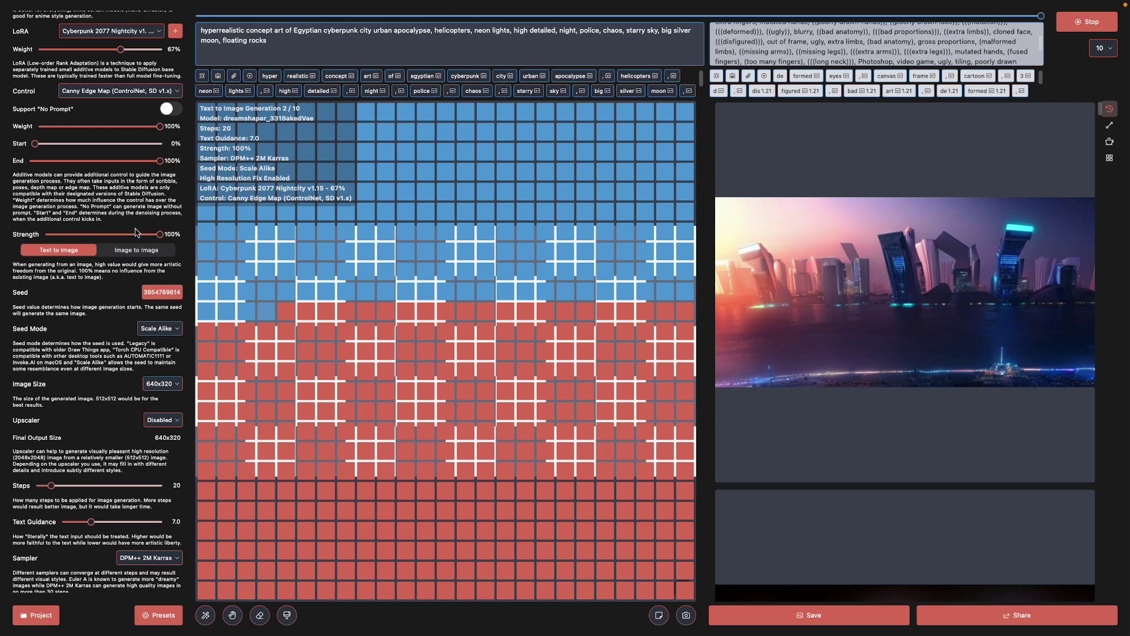
Stop the generation and restore the earlier magenta-lit city panorama from the image history
scroll(135, 234, up, 2)
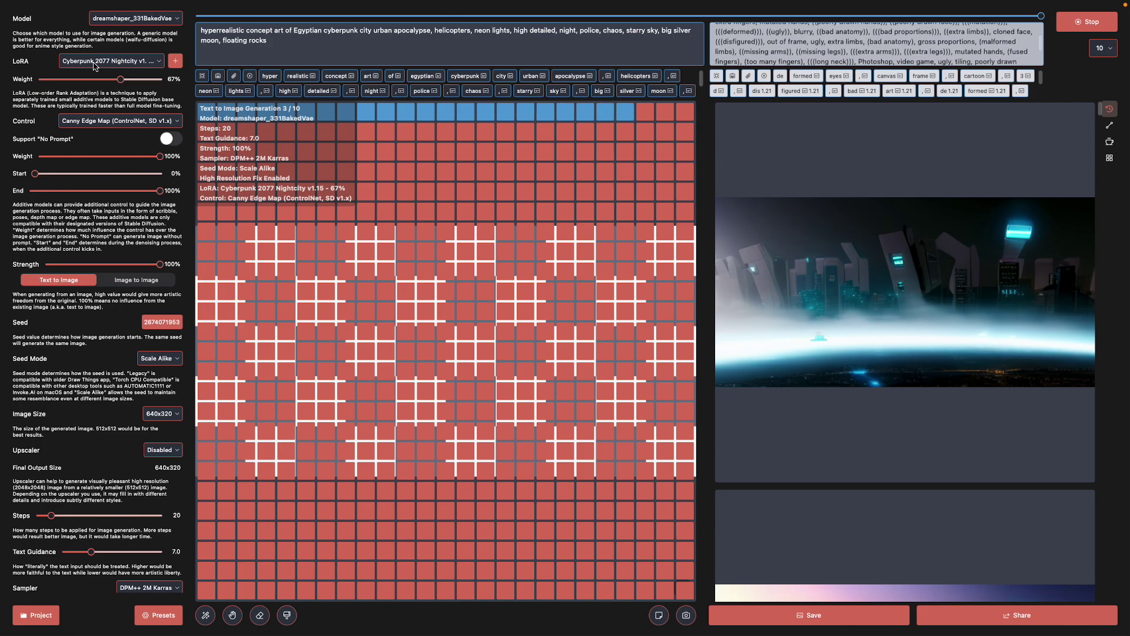
click(1078, 22)
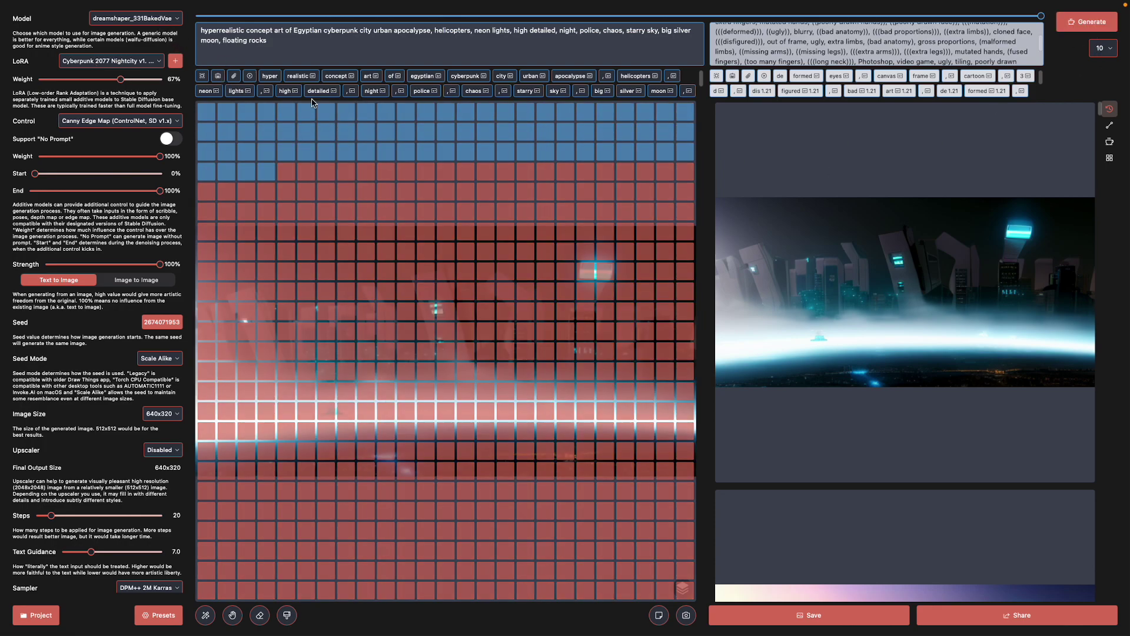
scroll(865, 322, down, 10)
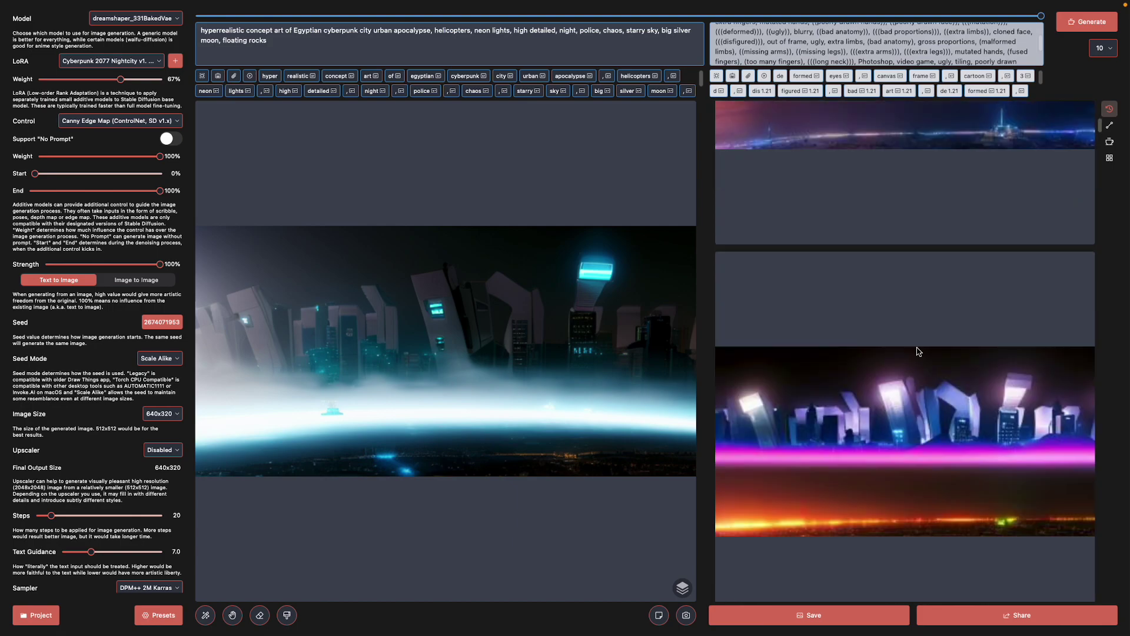
scroll(905, 390, down, 3)
click(900, 306)
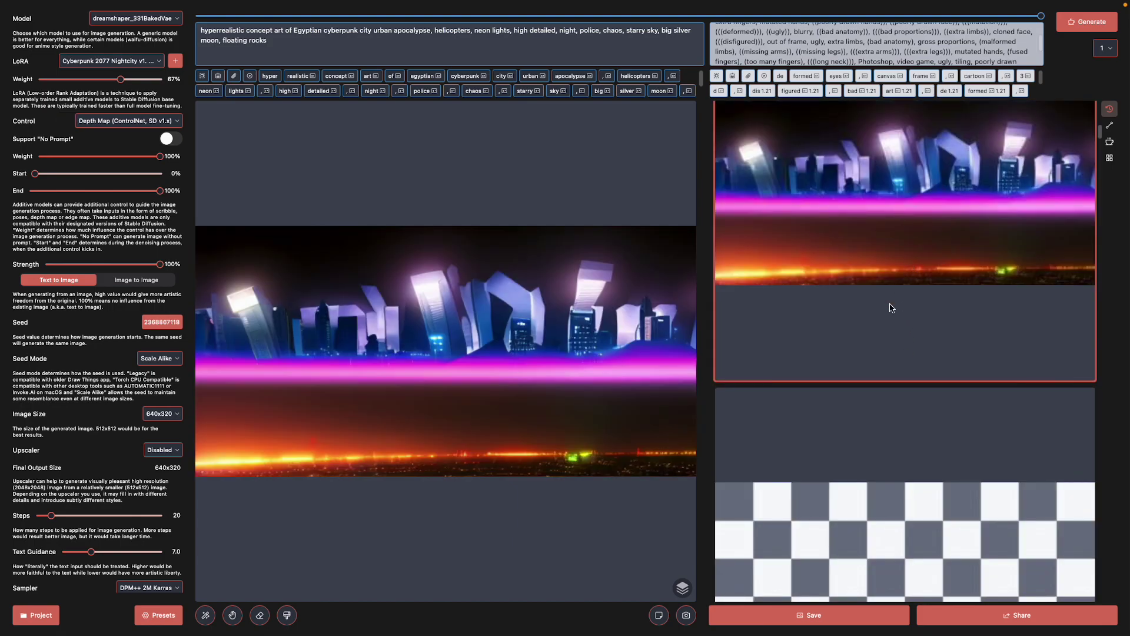
Set the LoRA to Anime LineArt Style v2.0 and the control to Canny Edge Map (ControlNet, SD v1.x), then generate
click(145, 62)
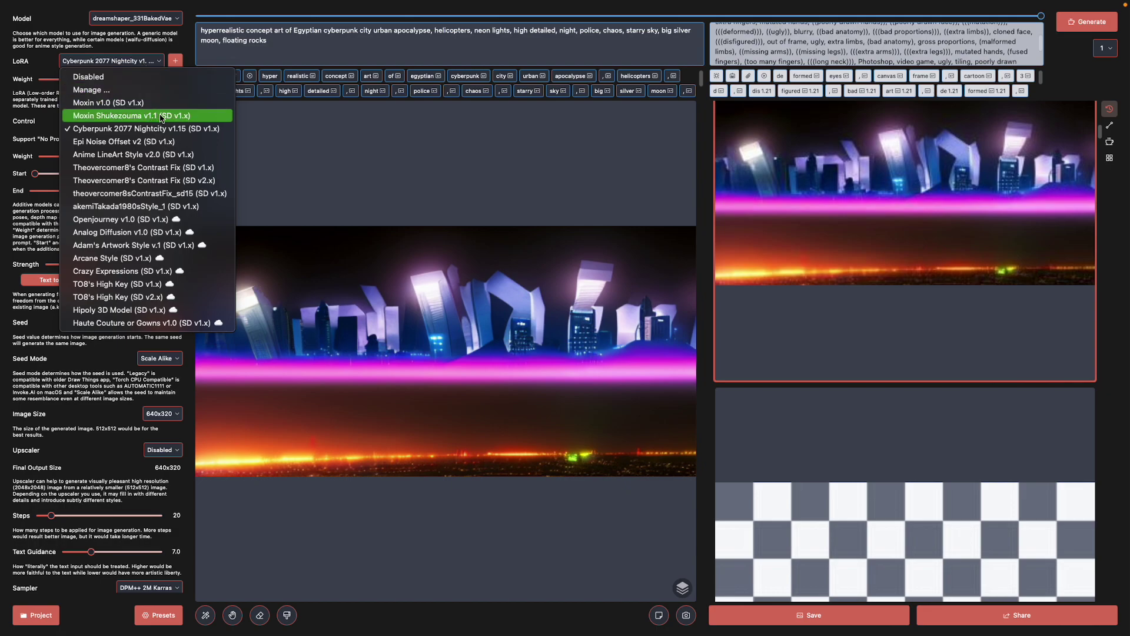
click(185, 155)
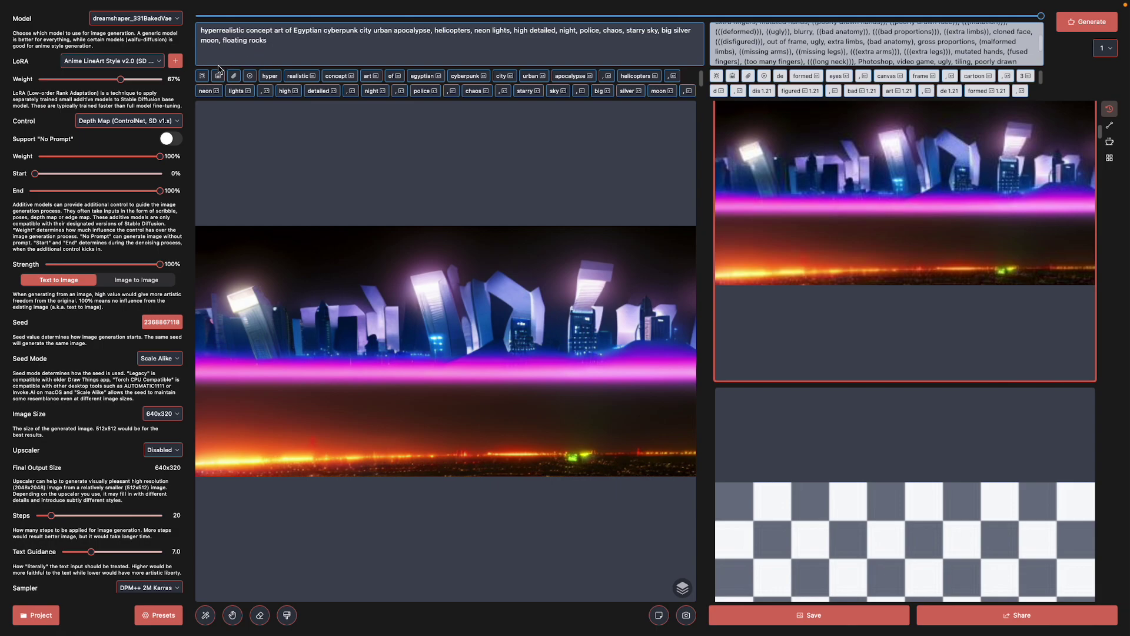
click(129, 122)
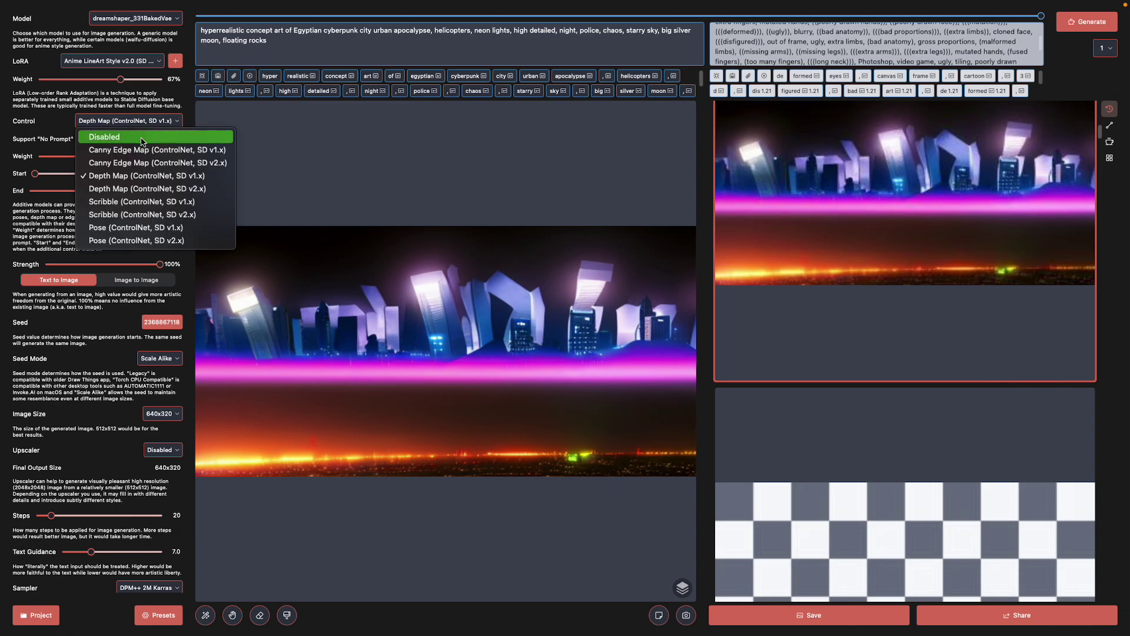
click(153, 150)
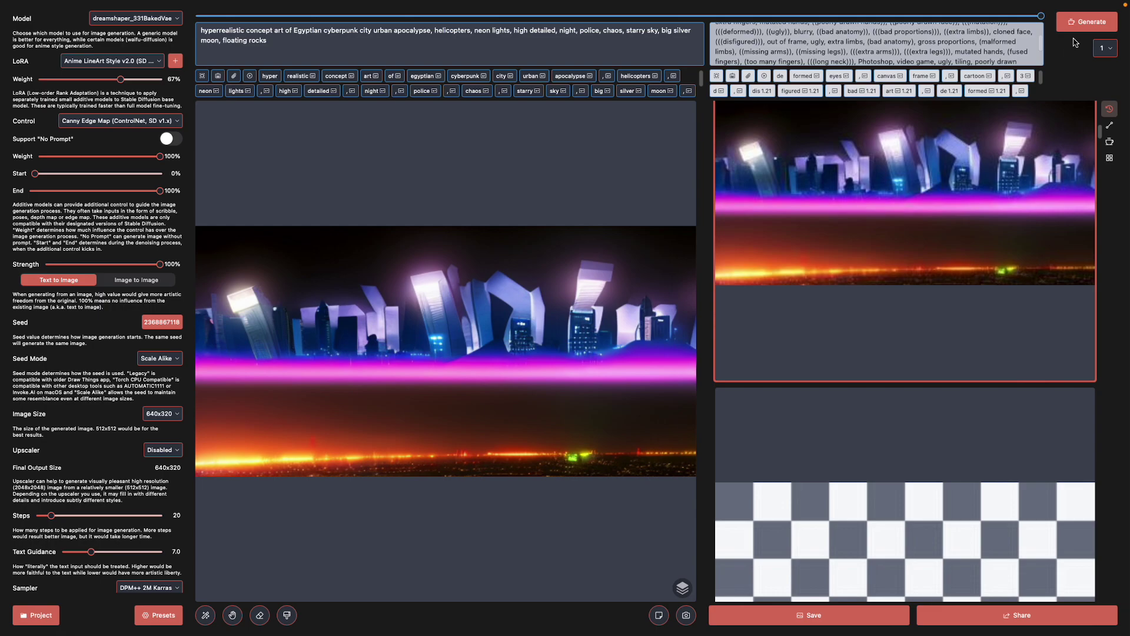
click(1087, 22)
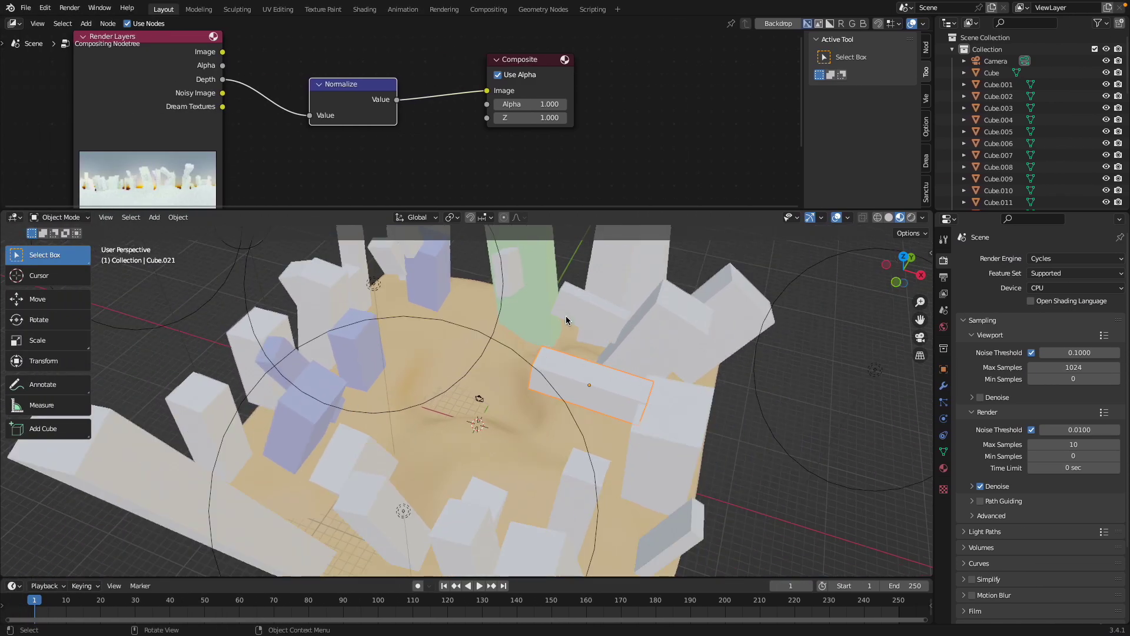
Switch to Blender and select all the block towers by name with the pattern Cube*
scroll(566, 320, down, 5)
middle_drag(559, 327, 528, 298)
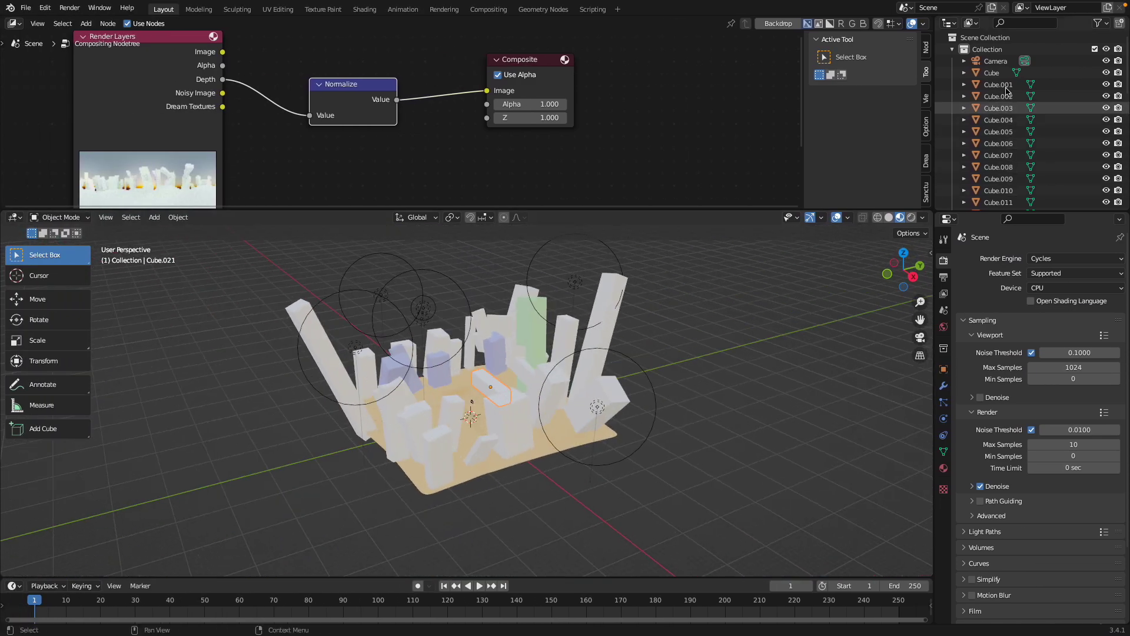
scroll(1008, 130, down, 10)
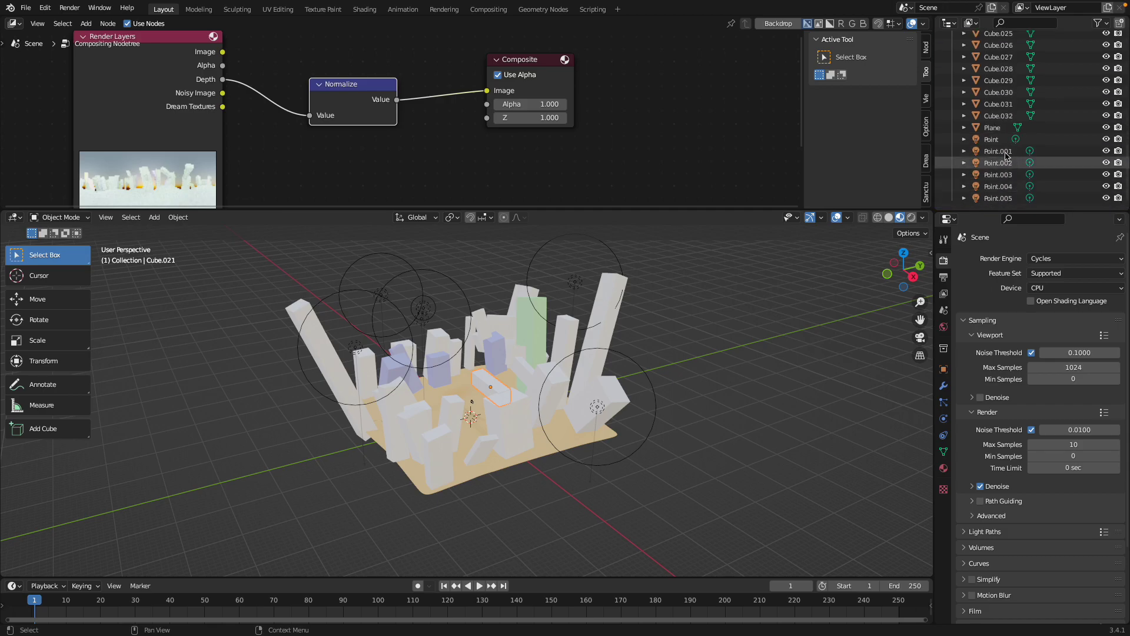
middle_drag(448, 291, 382, 274)
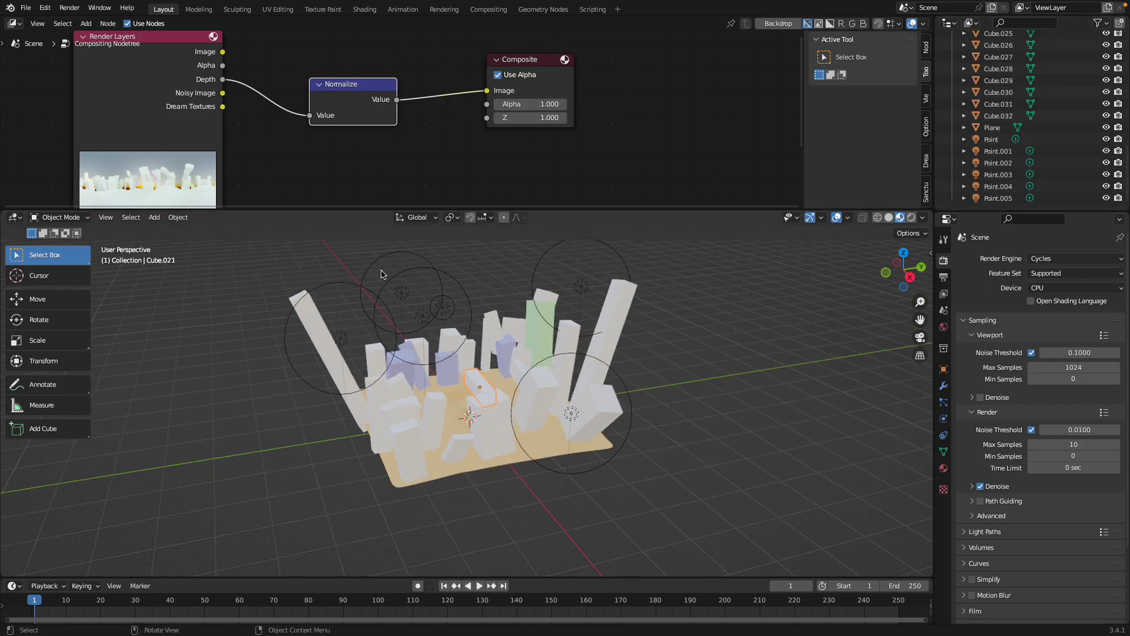
click(125, 221)
mouse_move(190, 312)
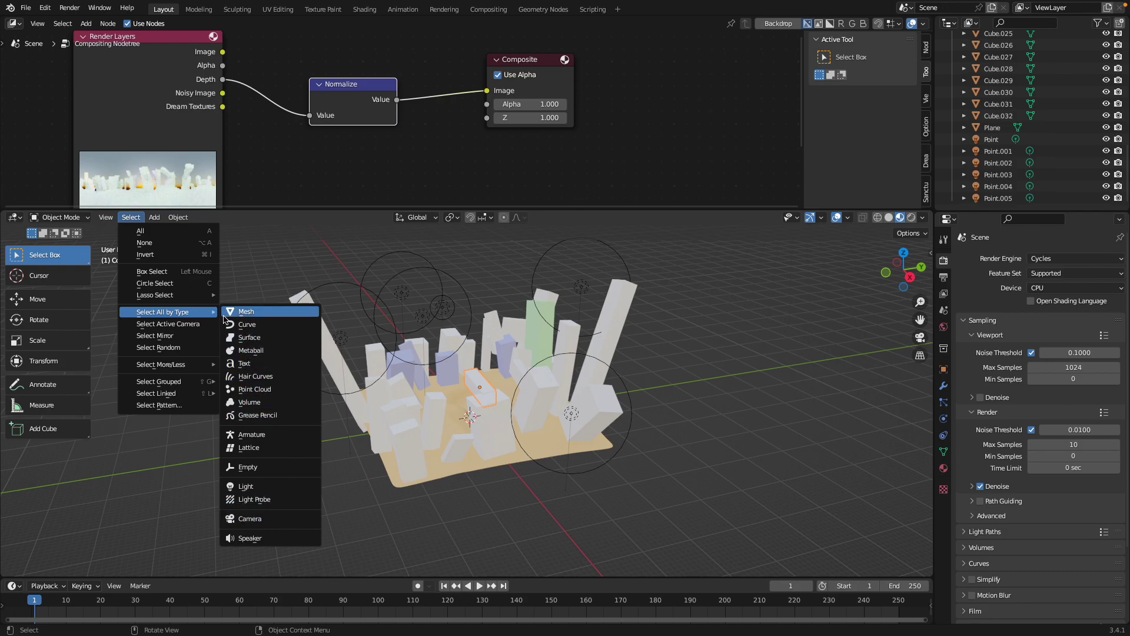
mouse_move(200, 372)
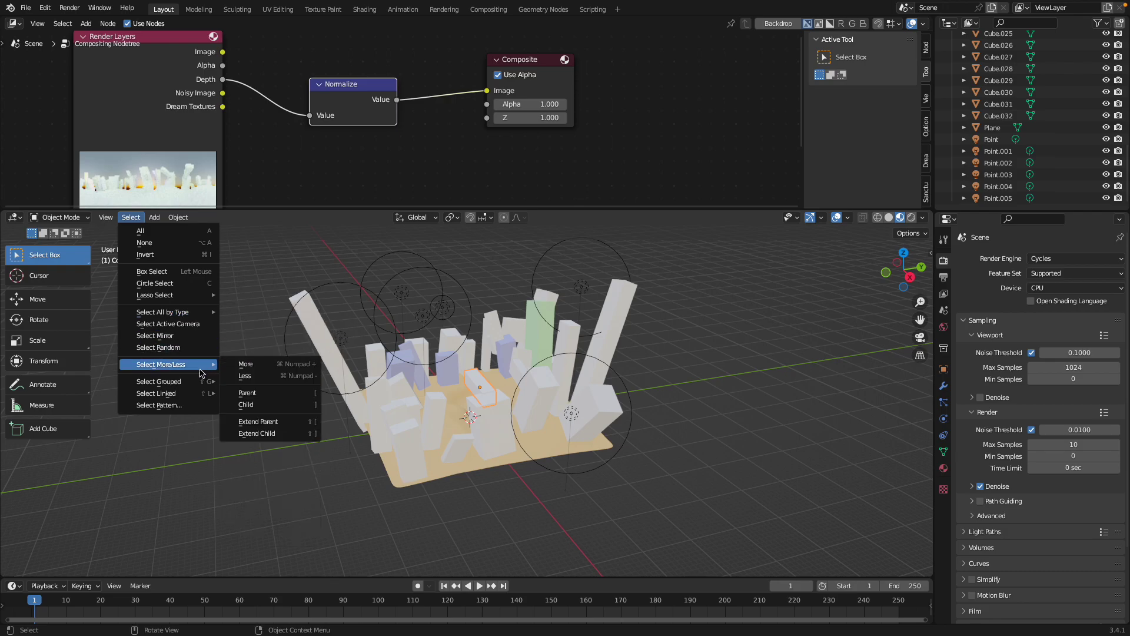
click(193, 405)
click(277, 422)
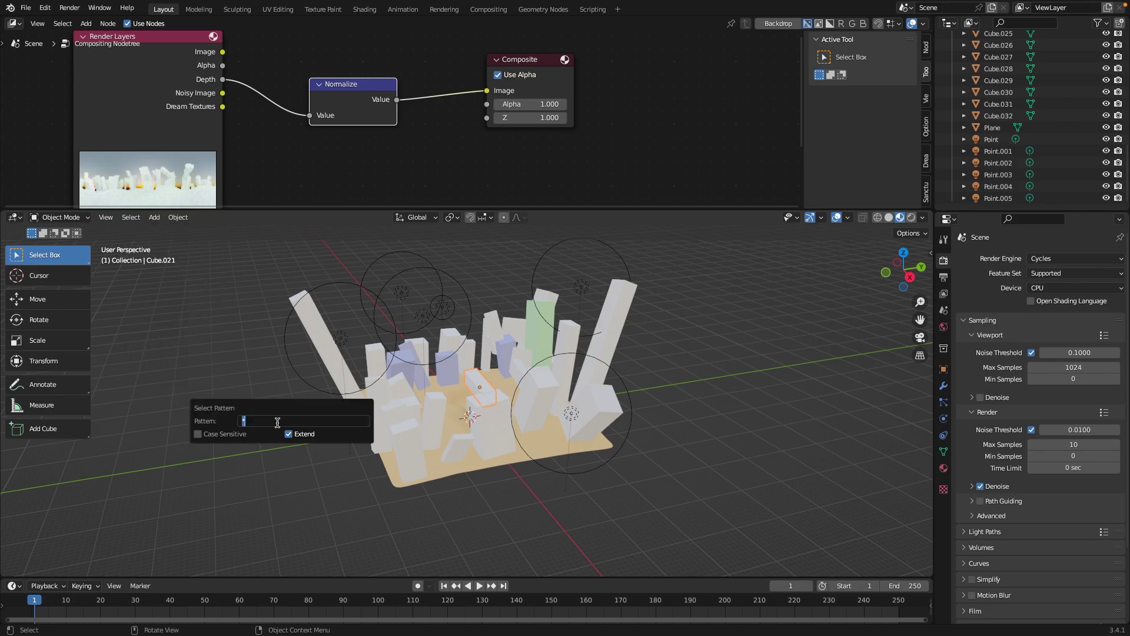
text(Cube)
key(Return)
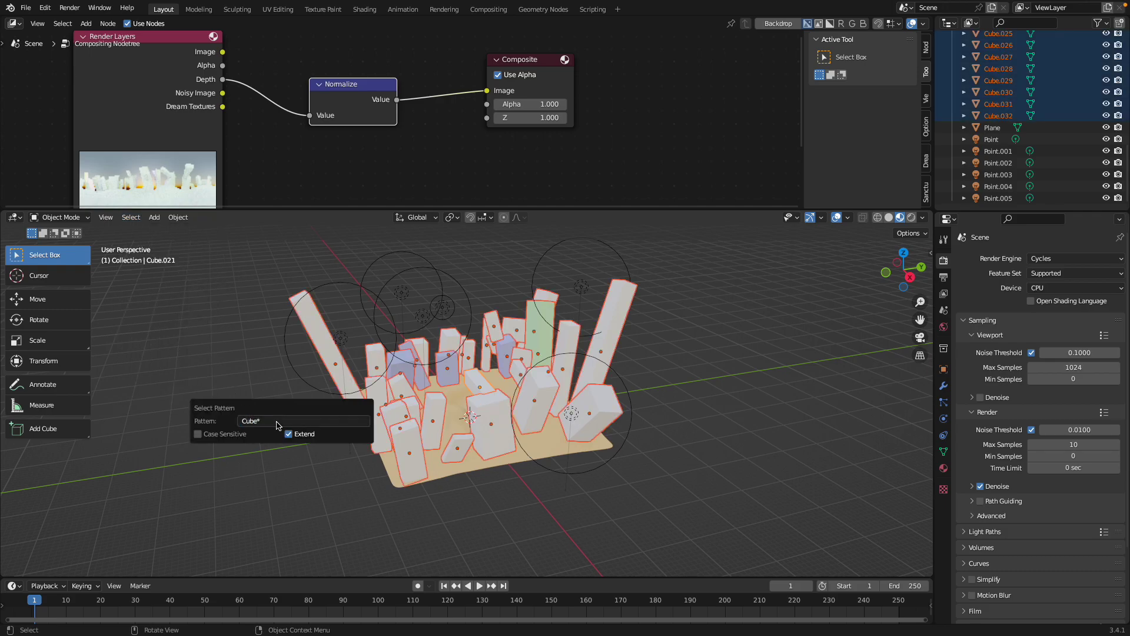
Duplicate the selected block towers in top view, then rotate and reposition the copy over the terrain
middle_drag(565, 404, 592, 391)
scroll(583, 370, down, 1)
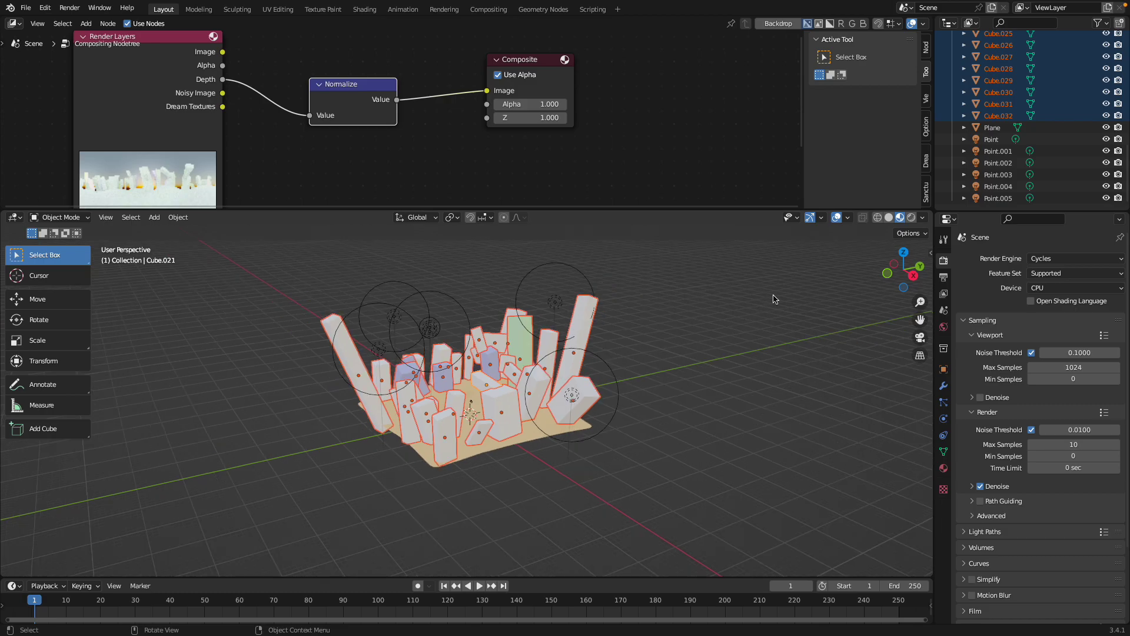
click(900, 252)
key(shift+d)
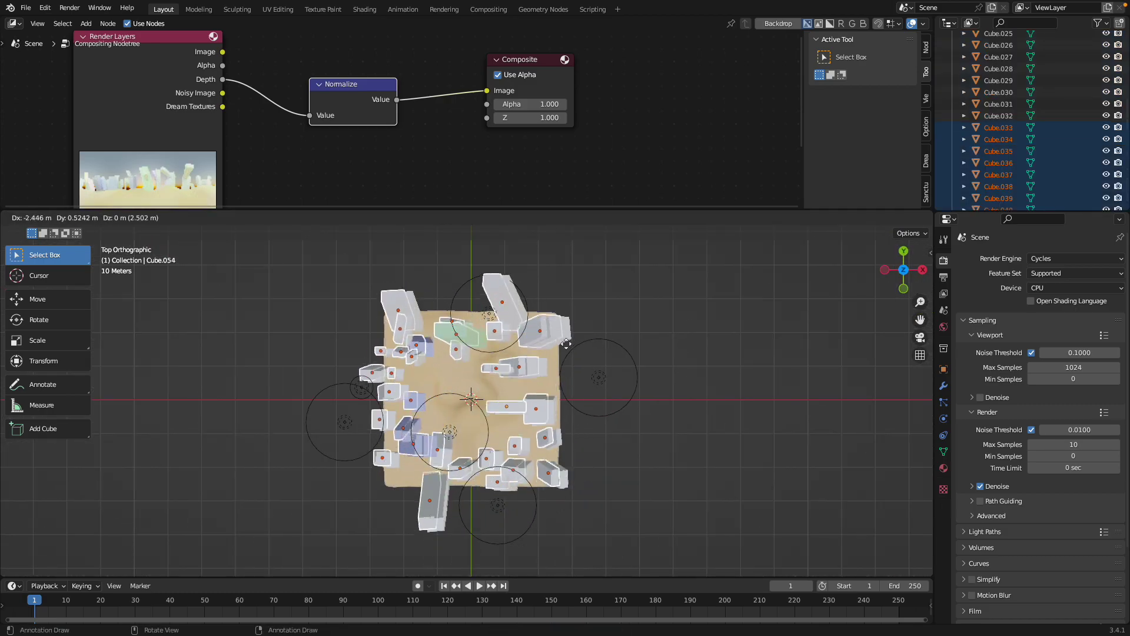
click(603, 351)
key(r)
click(566, 453)
key(g)
click(590, 445)
Duplicate the tower set again, rotate it, move it about 6.1 m in X and -12.9 m in Y, and rotate it a further 23.5°
key(shift+d)
click(558, 410)
key(r)
click(544, 318)
key(g)
click(566, 359)
key(r)
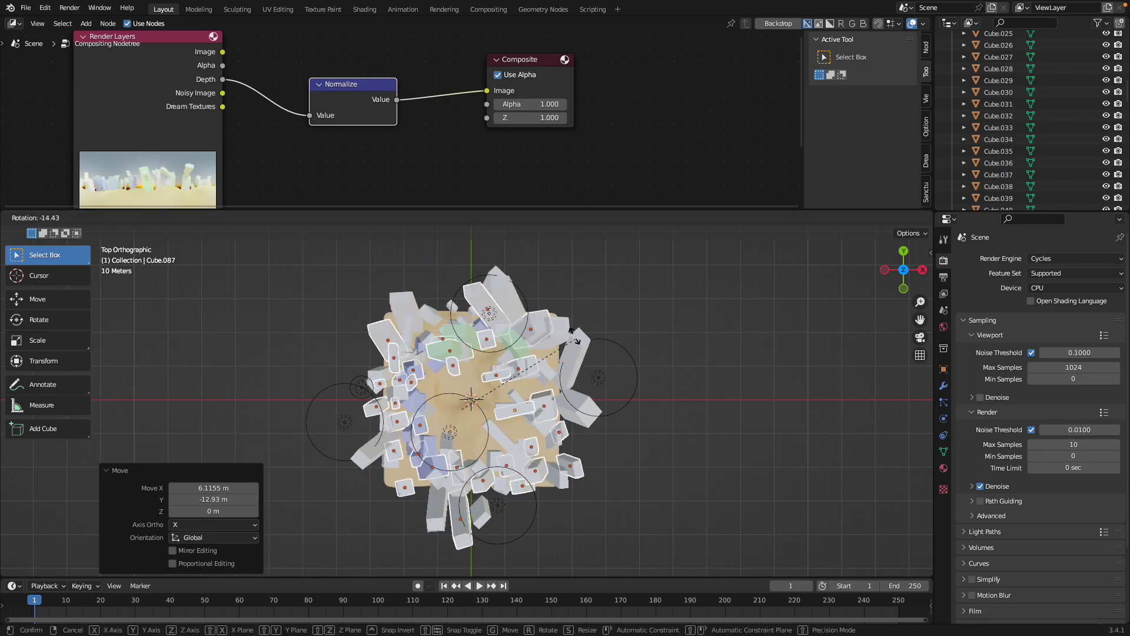
click(536, 318)
Add one more rotated copy of the tower set to thicken the city, and save the Blender file
key(shift+d)
click(555, 363)
key(r)
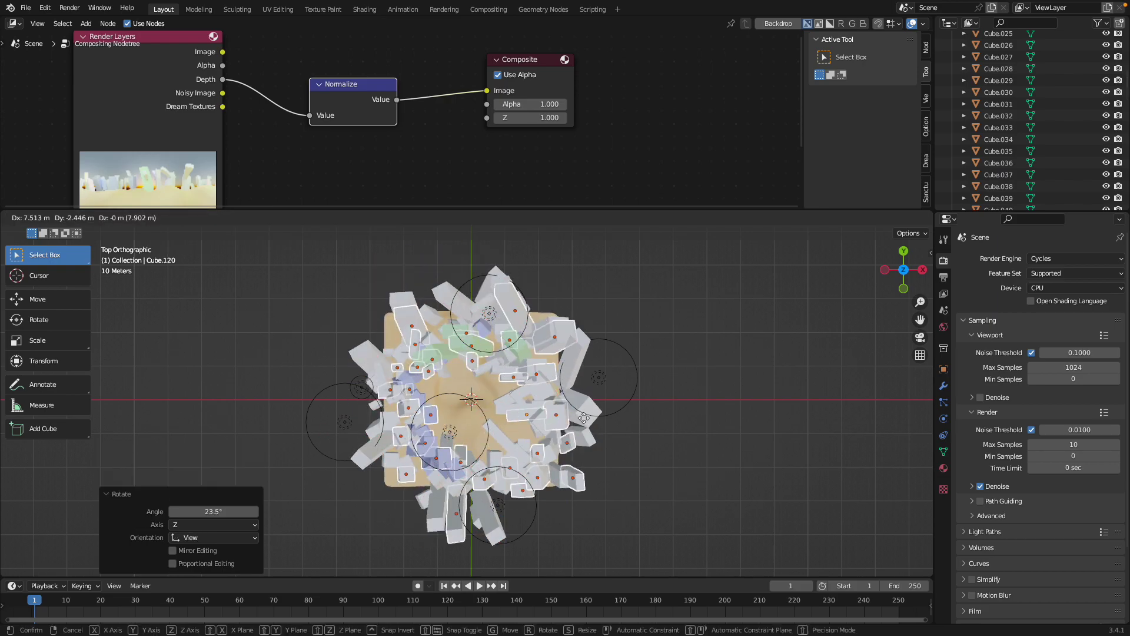
click(565, 401)
middle_drag(567, 401, 369, 289)
scroll(647, 346, up, 5)
key(ctrl+s)
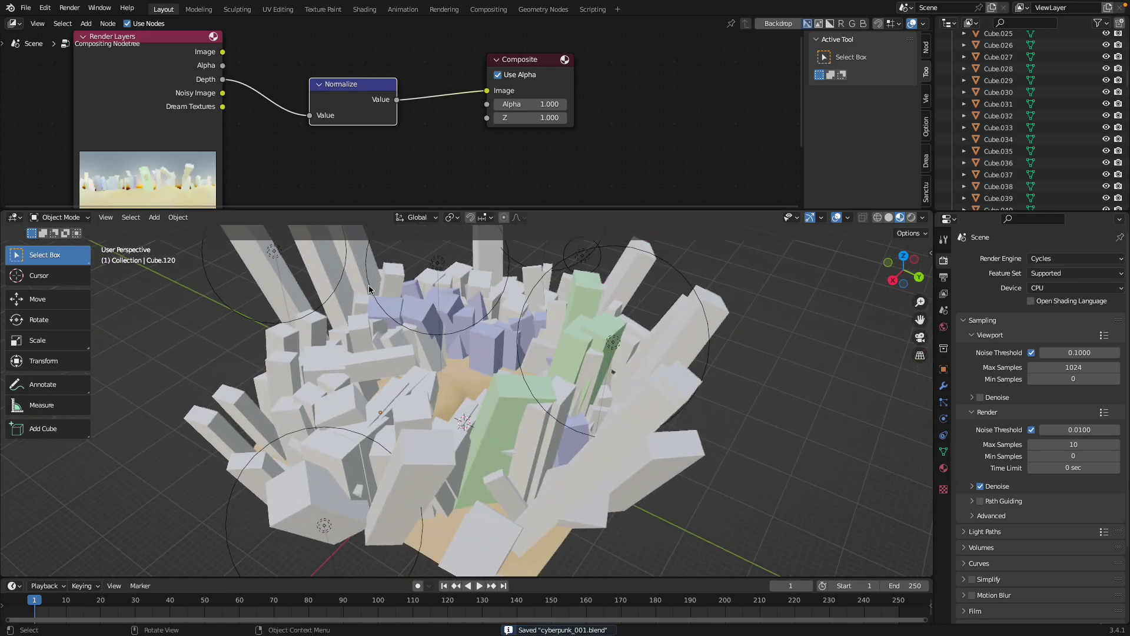
Render the equirectangular depth image of the denser city and inspect the result
click(71, 8)
click(79, 21)
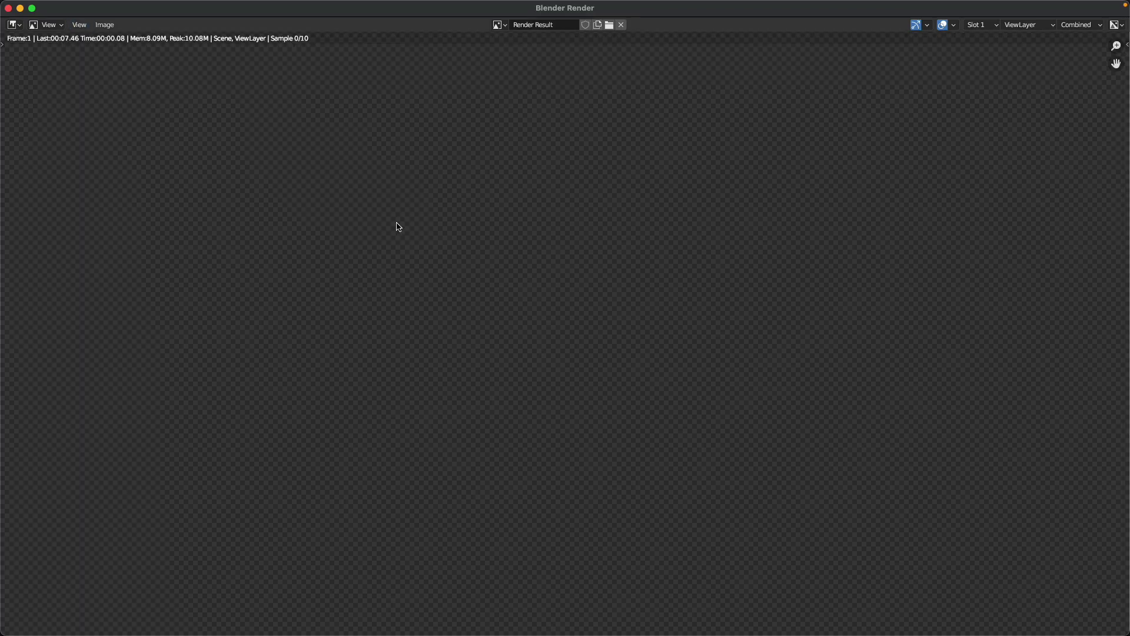
scroll(495, 284, down, 2)
scroll(515, 296, up, 1)
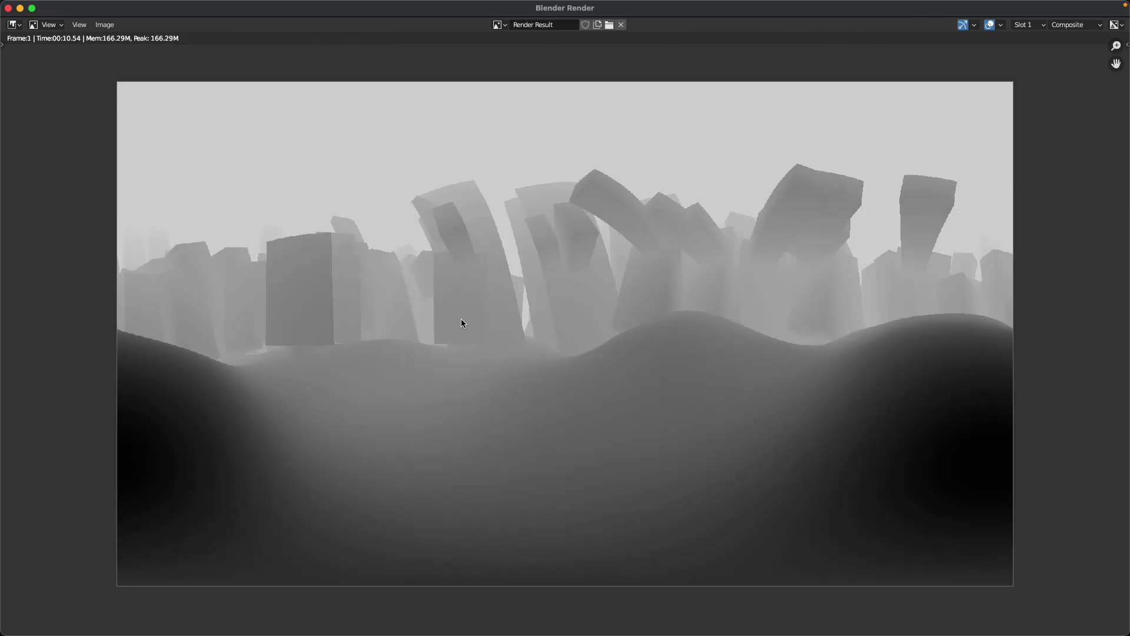
scroll(718, 288, down, 1)
Save the depth render to the desktop as equirectangular_006.png
click(104, 24)
click(142, 110)
click(683, 520)
click(813, 520)
Switch to Draw Things and return to the newest neon city image in the history
key(ctrl+Right)
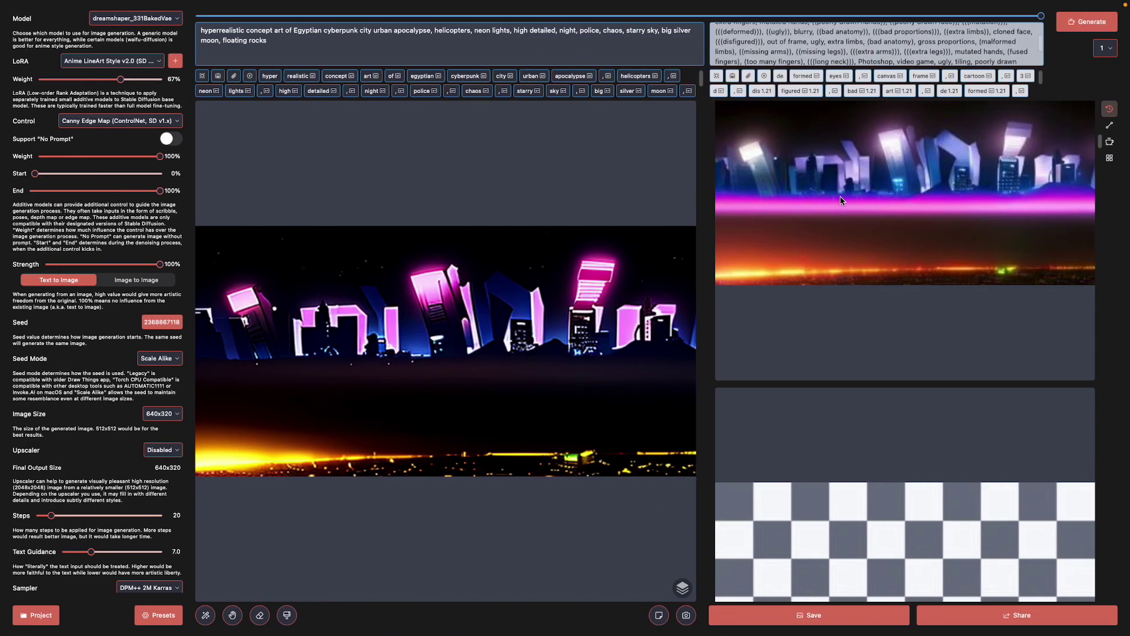
scroll(815, 189, up, 5)
drag(1101, 132, 1098, 105)
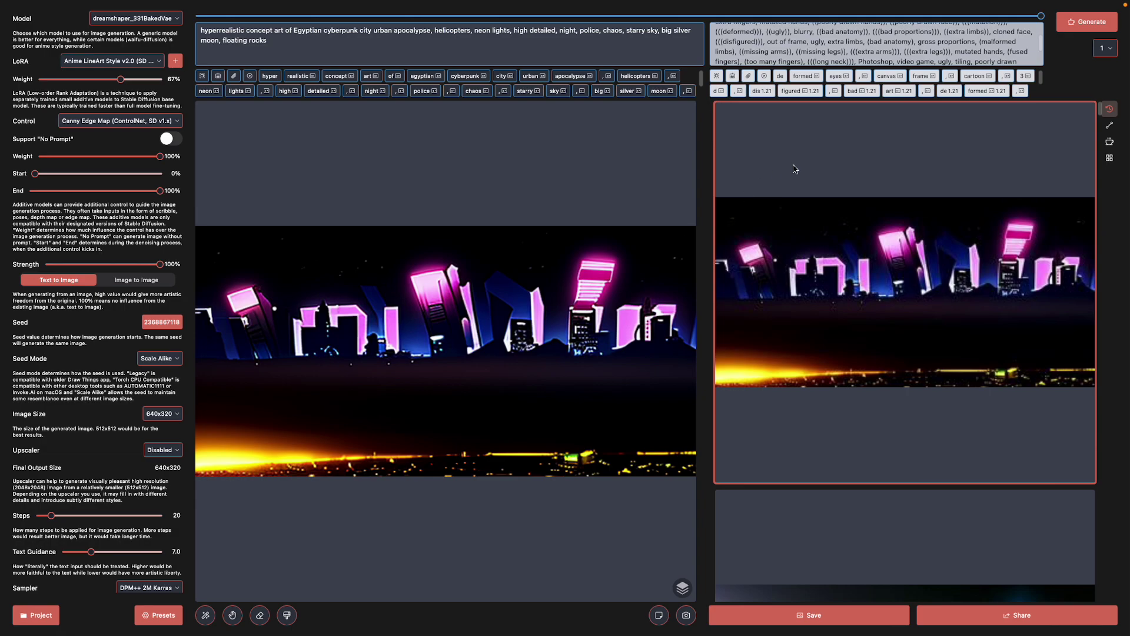
click(1086, 22)
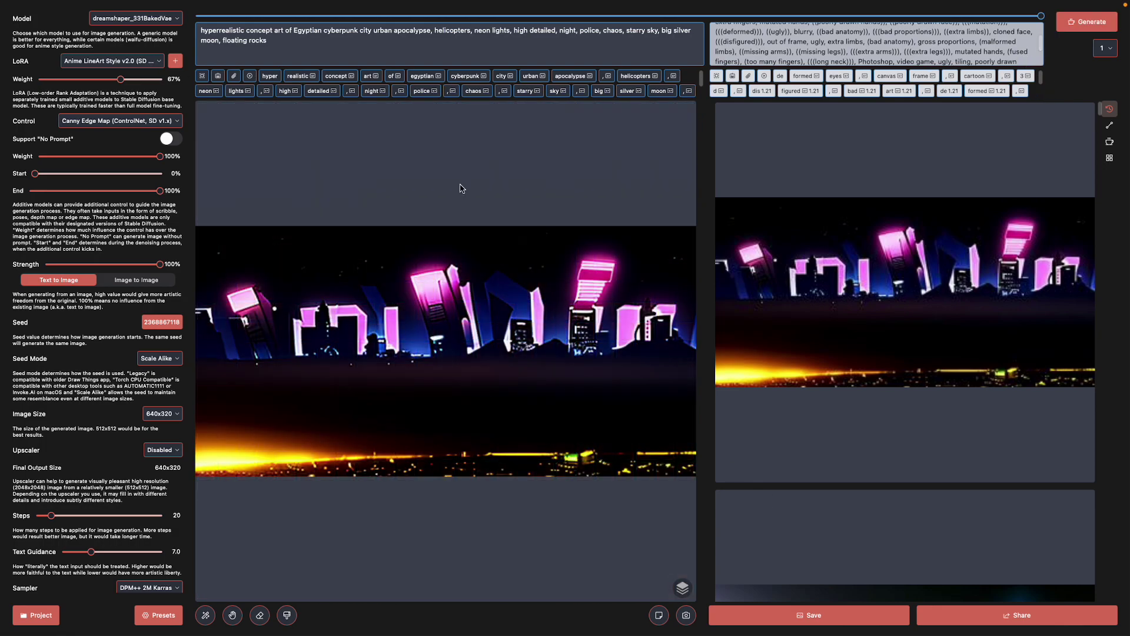
Disable the LoRA and set the control to Depth Map (ControlNet, SD v1.x)
click(97, 66)
click(100, 72)
click(109, 105)
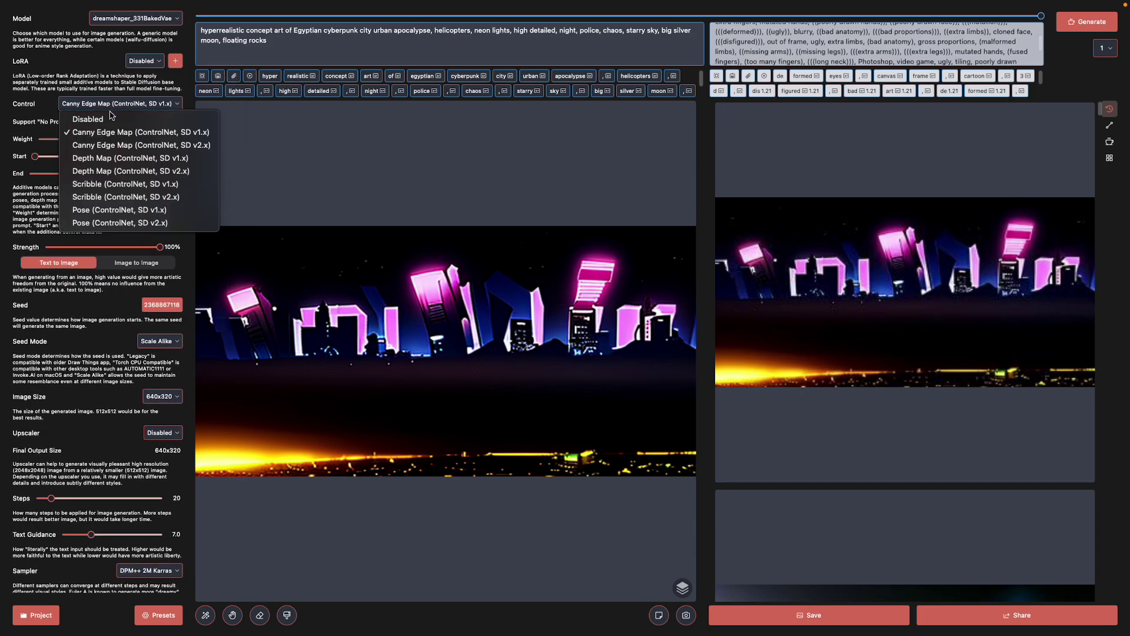
click(129, 155)
Clear the canvas, load equirectangular_005.png from the desktop as the depth map, and display the depth map layer
click(653, 616)
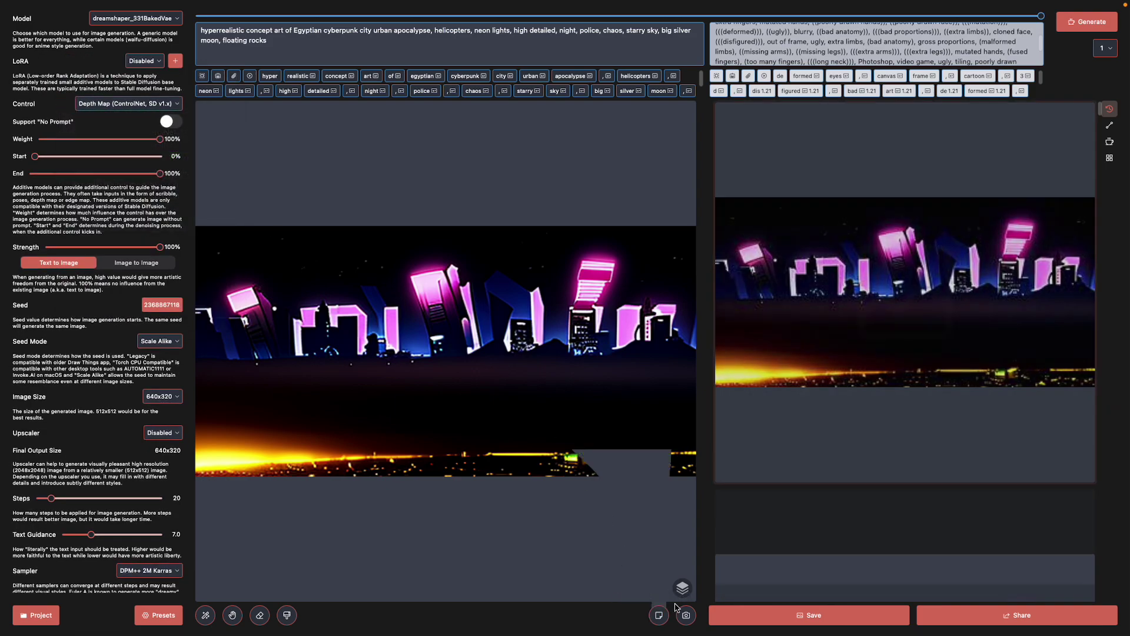
click(682, 588)
mouse_move(731, 556)
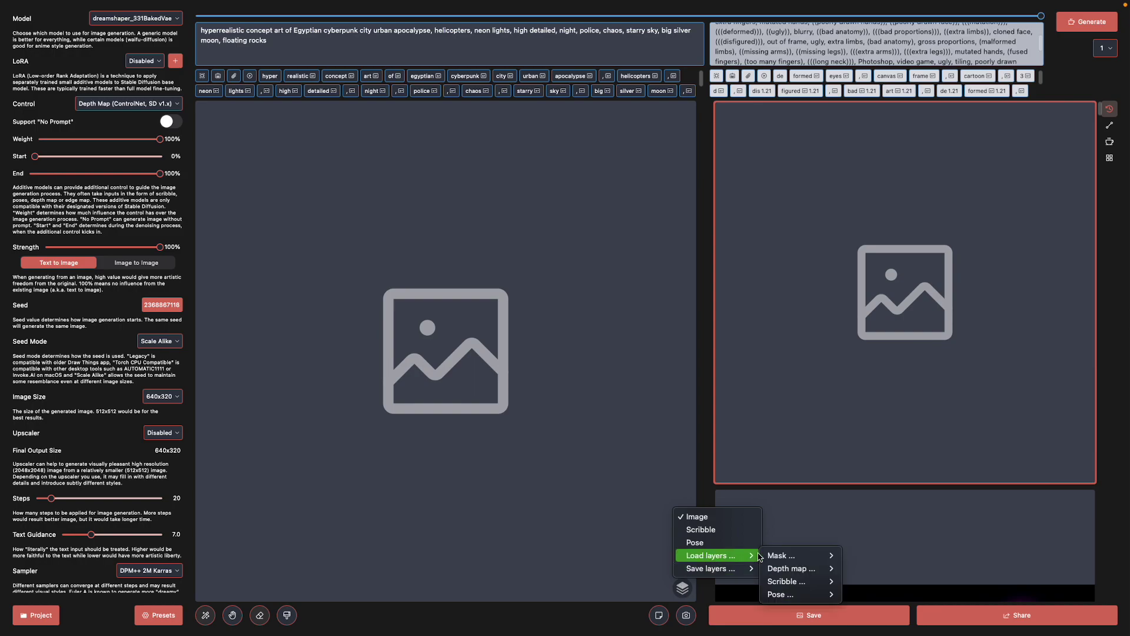
mouse_move(801, 568)
click(899, 582)
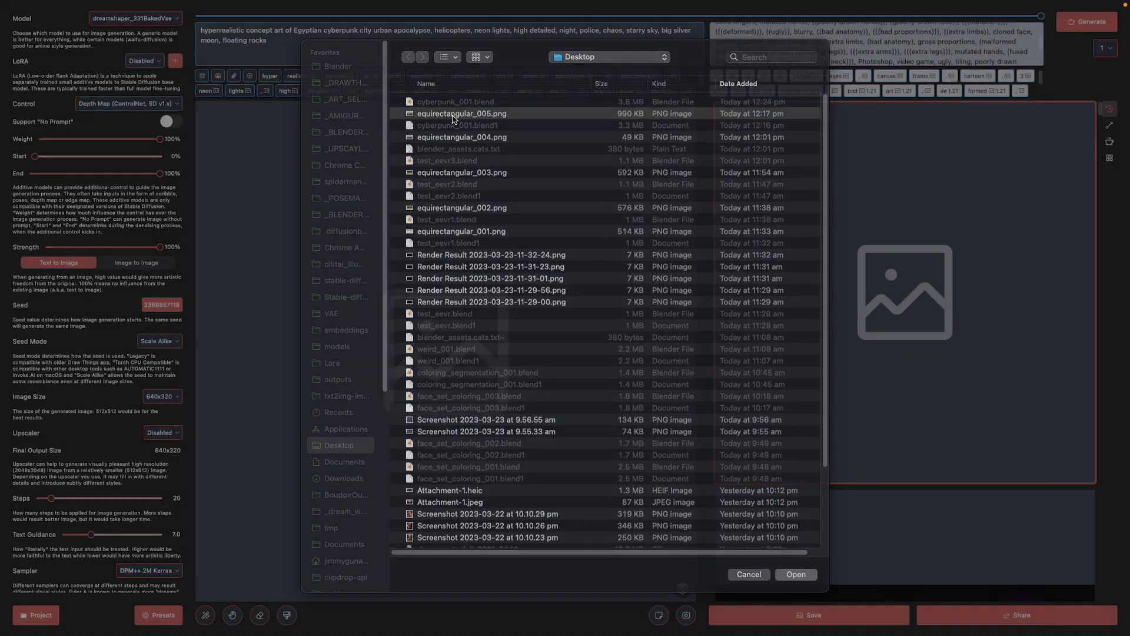
double_click(454, 119)
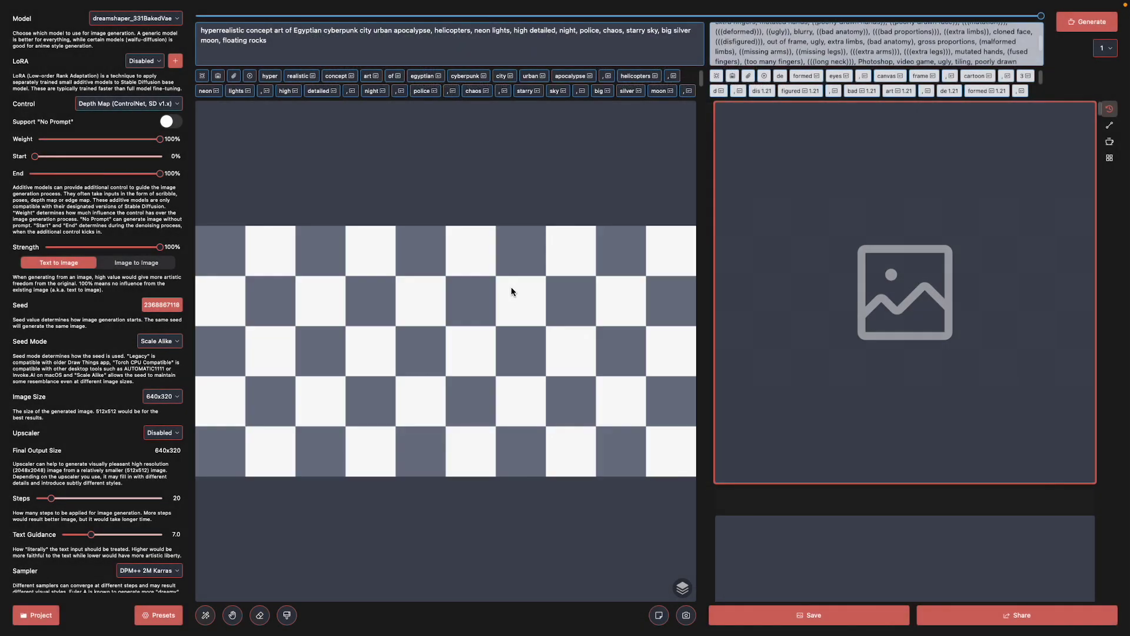
click(680, 589)
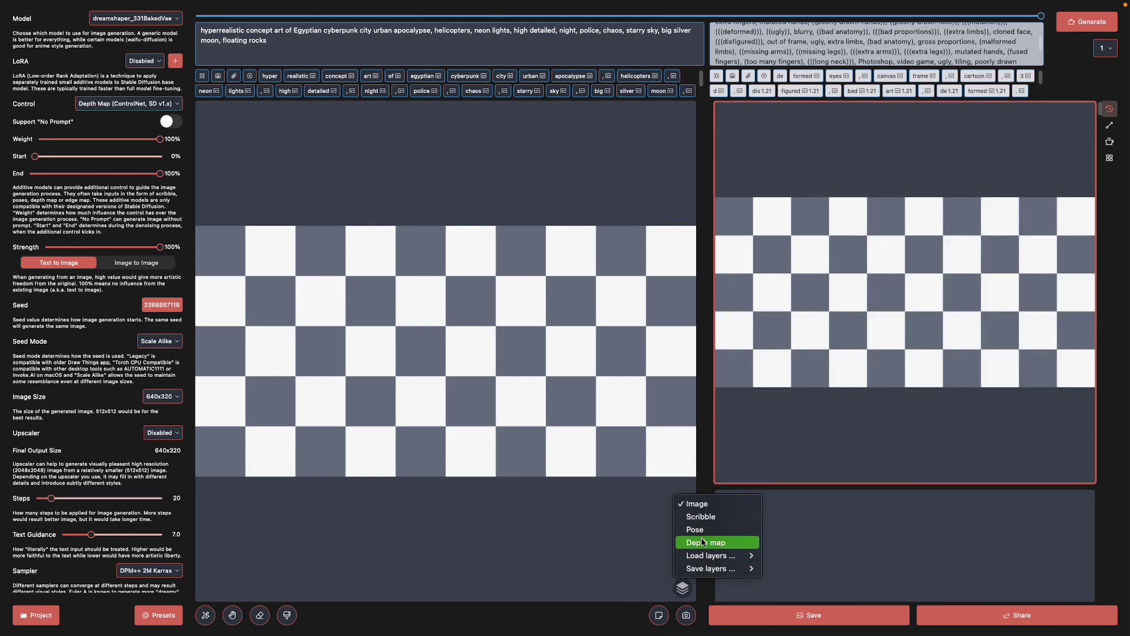
click(706, 542)
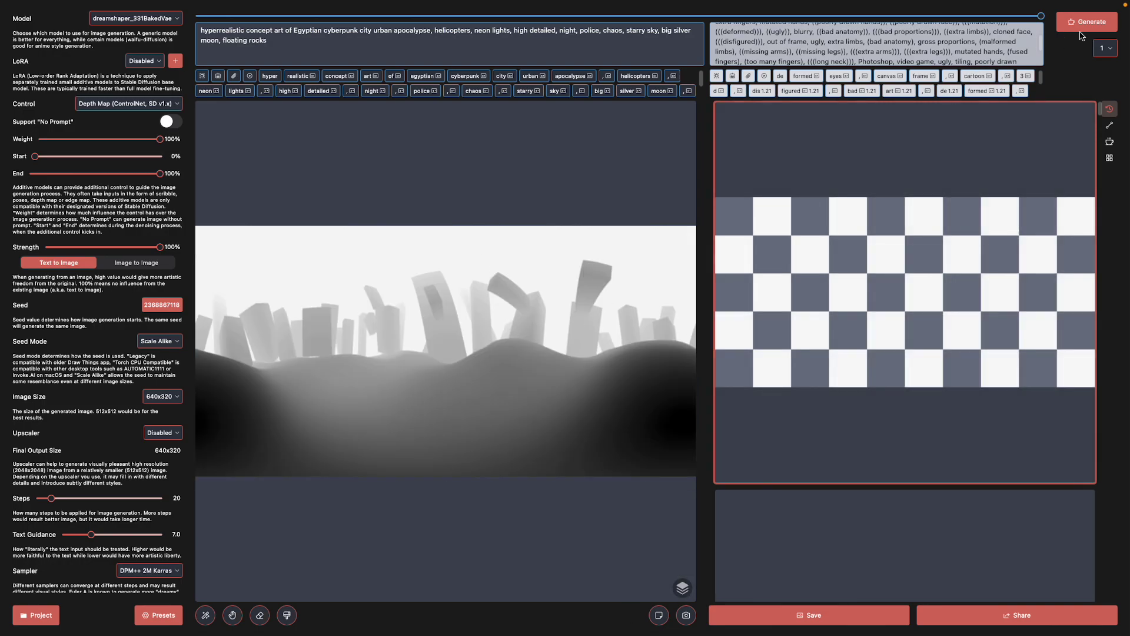
Set the number of images to 10 and insert "Paris Tokyo Neo" after "Egyptian" in the prompt
click(1106, 47)
click(763, 80)
click(324, 31)
text(Paris Tokyo Neo)
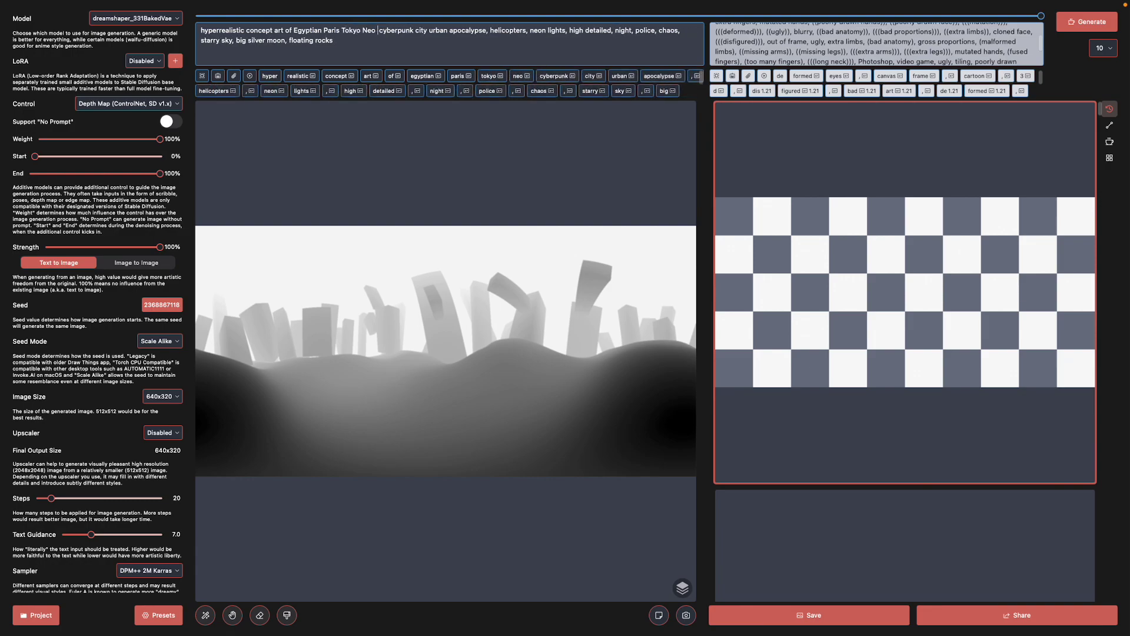
key(BackSpace)
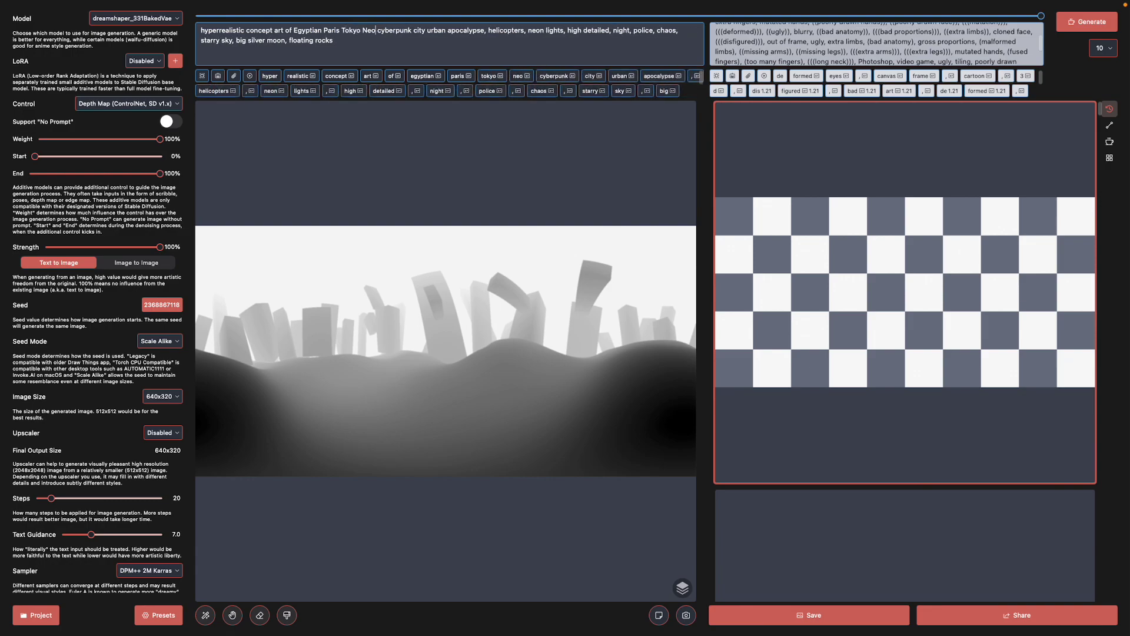
Insert "signage" before "neon lights" in the prompt
click(526, 27)
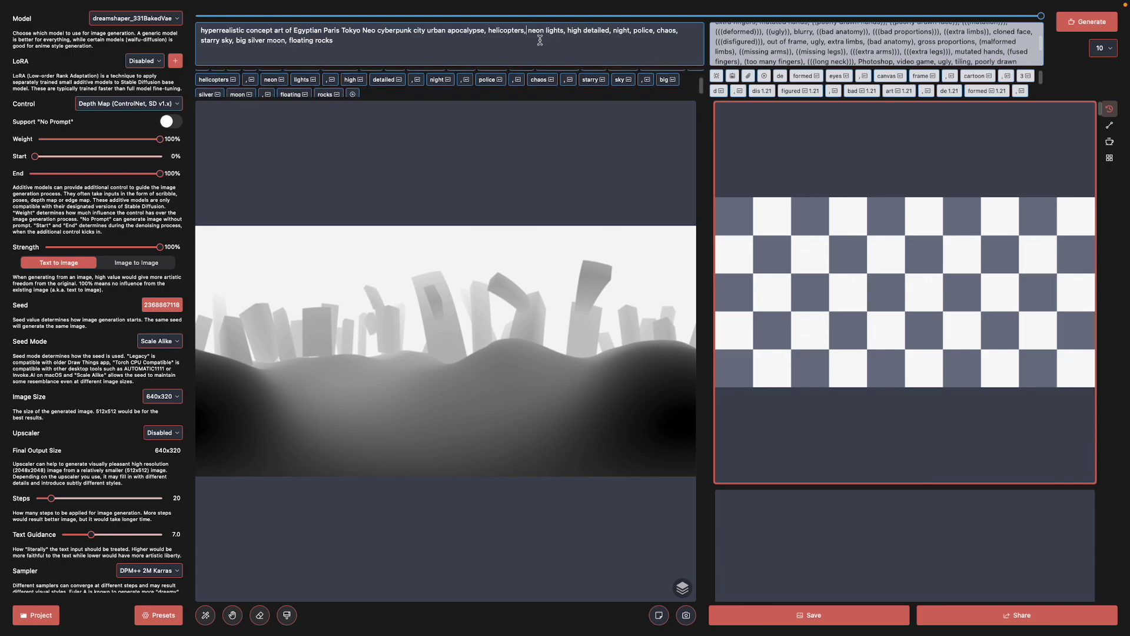
text(signage)
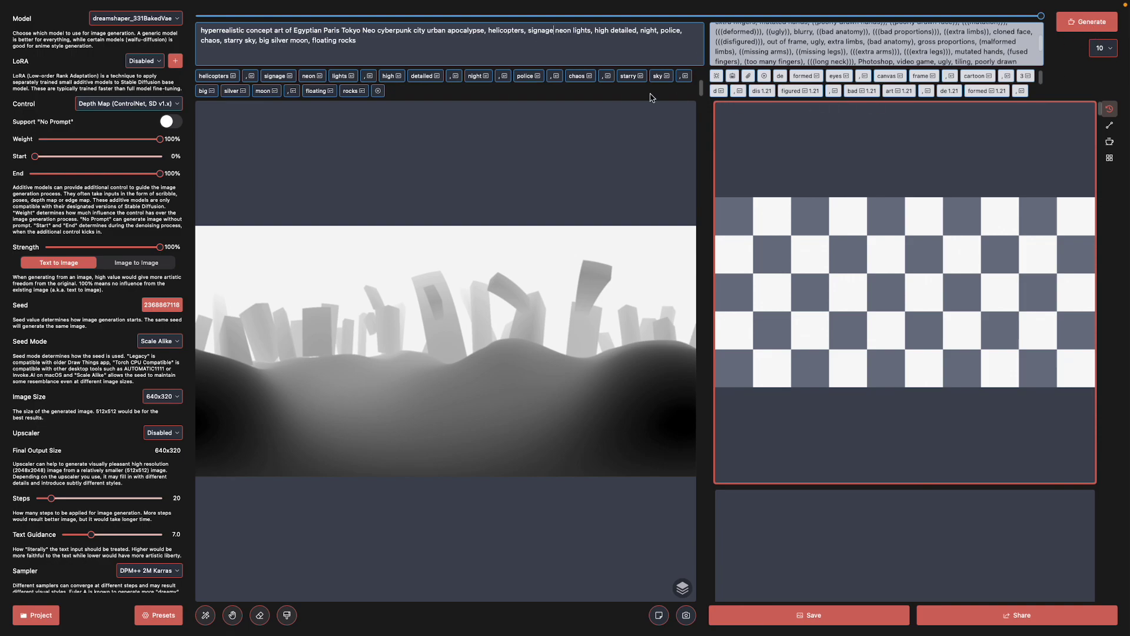
Insert "high rise buildings," after "urban" in the prompt and start the generation
click(448, 31)
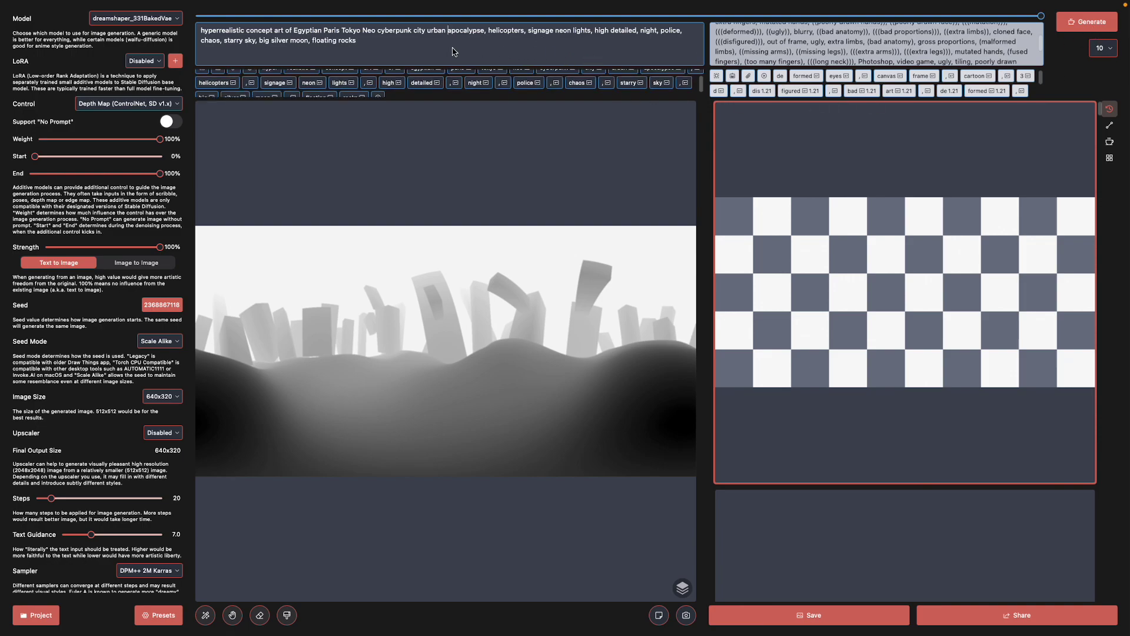
text(hig)
key(BackSpace)
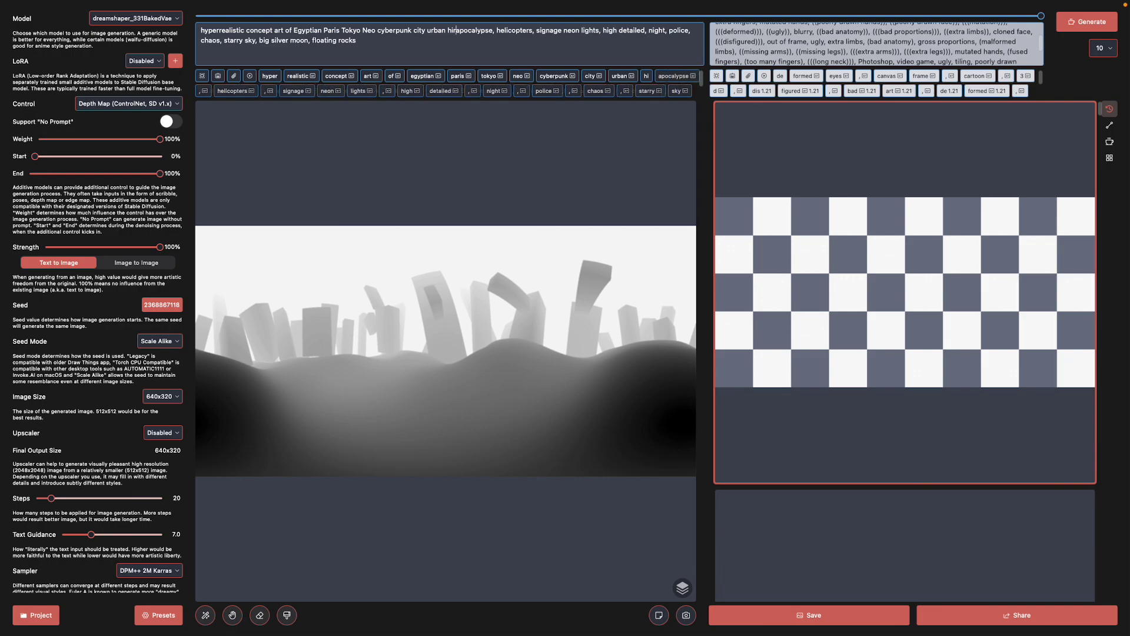
text(gh rise building)
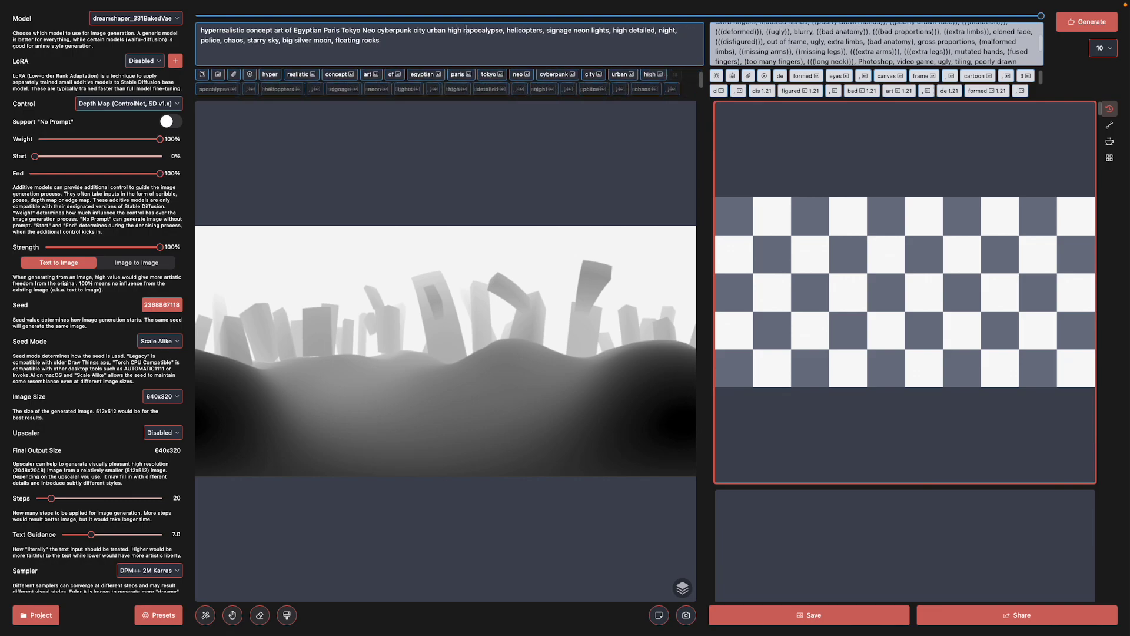
text(s,)
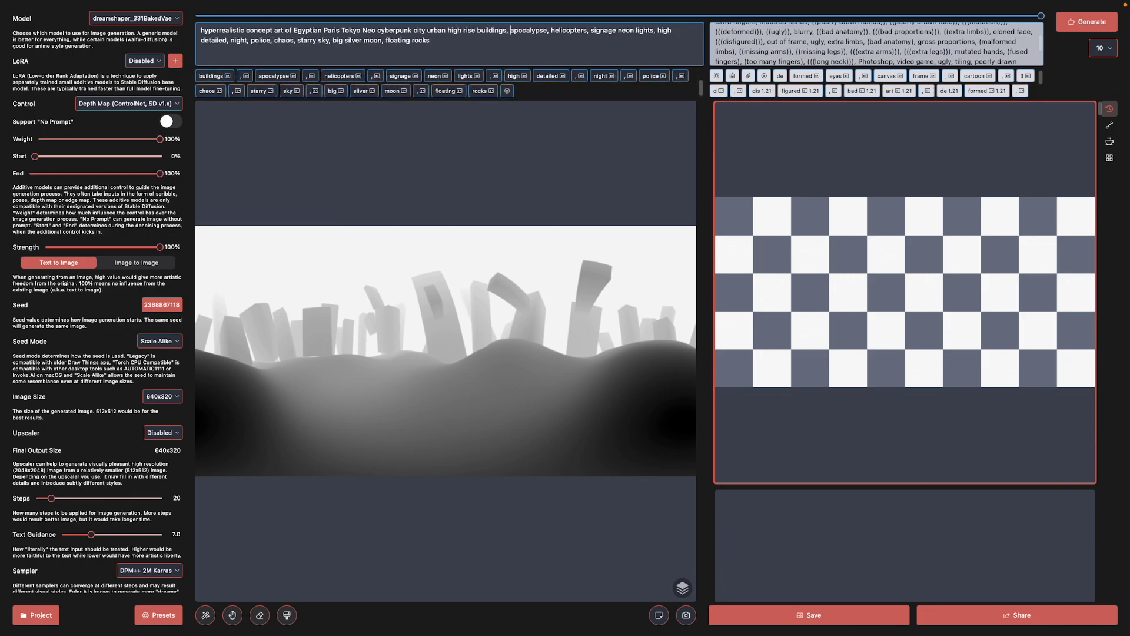
click(1087, 21)
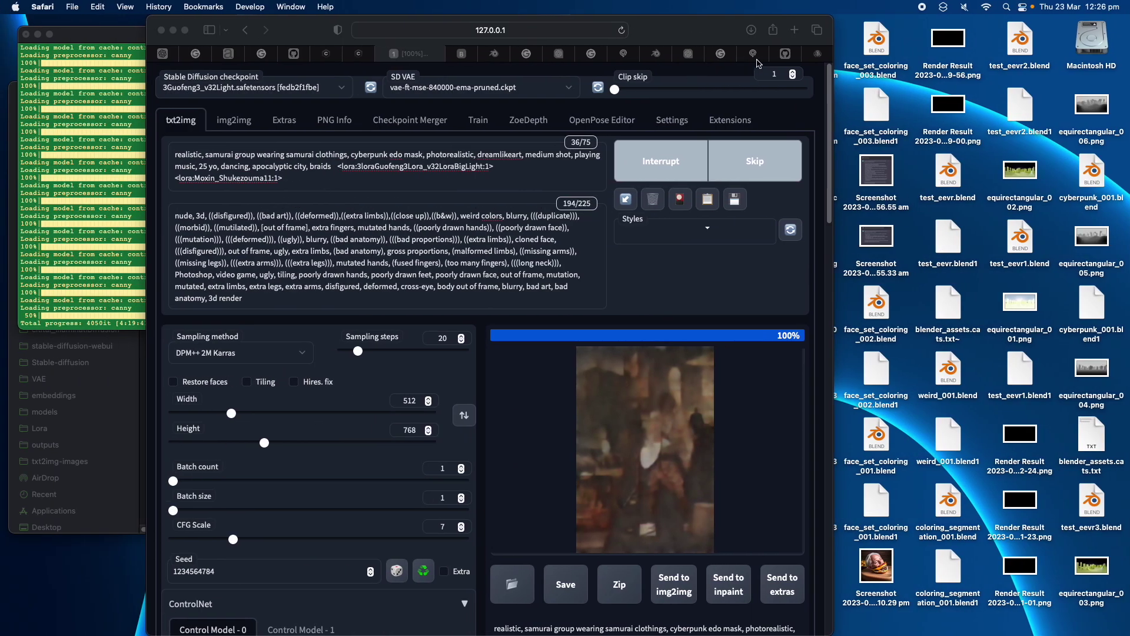
In Safari, browse the Leonardo.ai images to the "Body Horror Snake with futuristic weapons" cyberpunk city and copy its prompt text
click(817, 54)
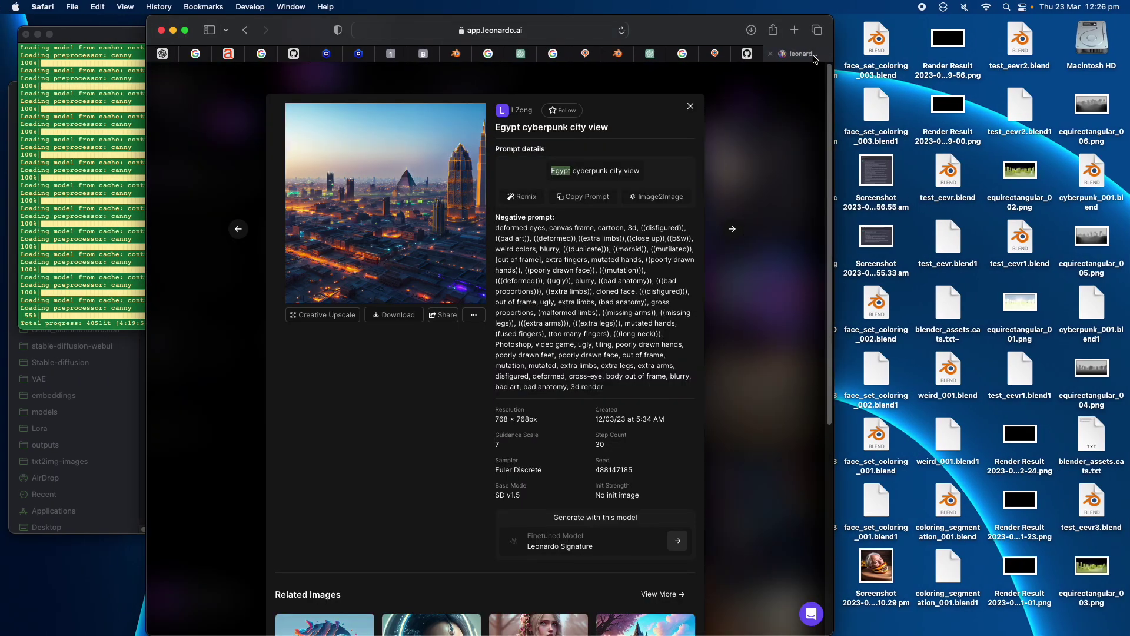
click(733, 231)
click(735, 230)
click(735, 230)
click(735, 229)
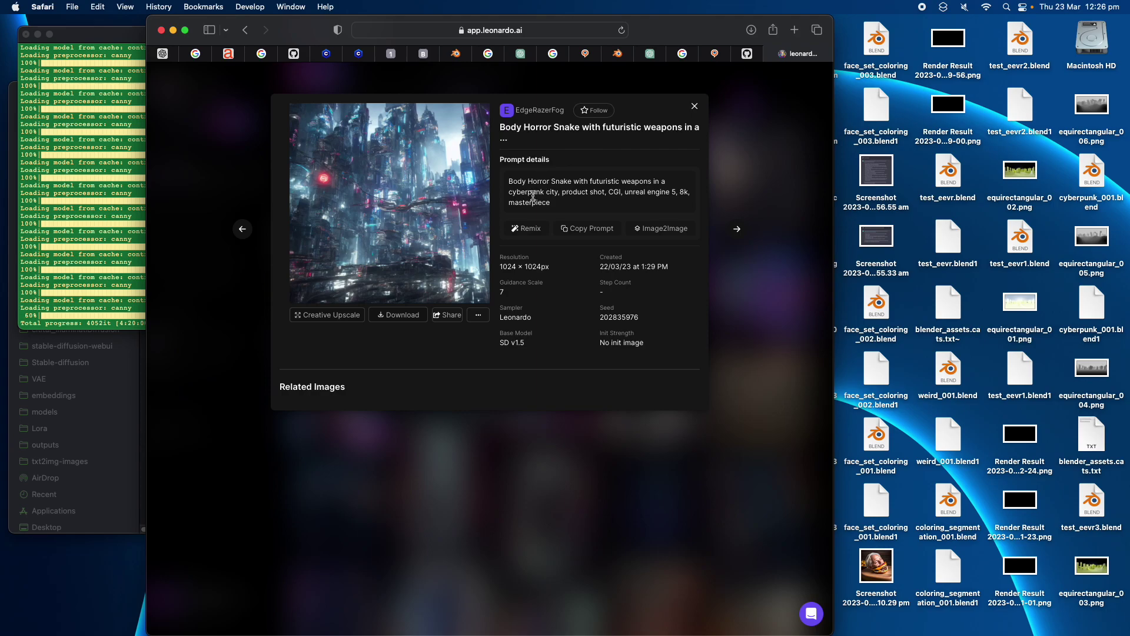
mouse_move(589, 182)
mouse_down()
mouse_move(603, 190)
mouse_move(578, 200)
mouse_up()
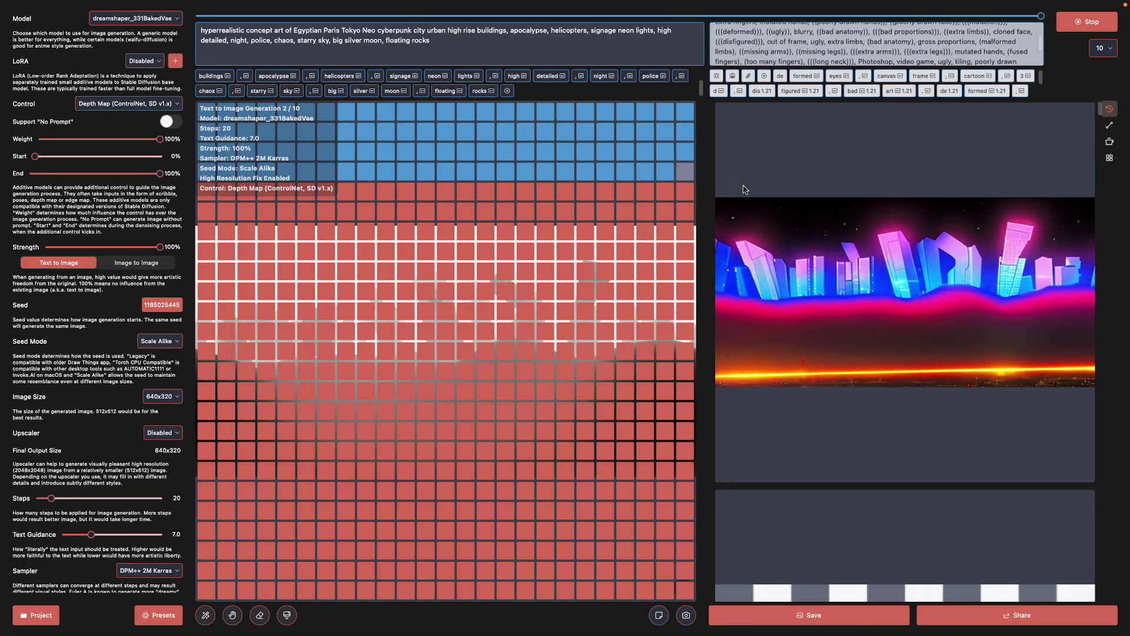
Back in Draw Things, stop the generation and append the copied Body Horror Snake prompt after "floating rocks,"
click(1082, 25)
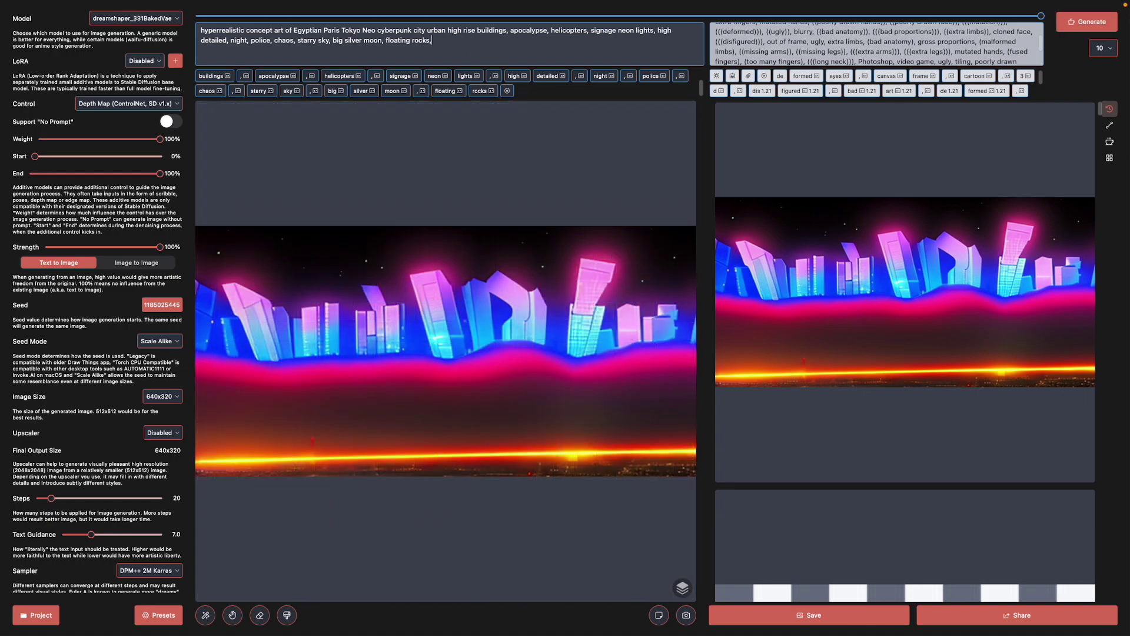
key(super+v)
Change the generation model to deliberate_v2
click(134, 18)
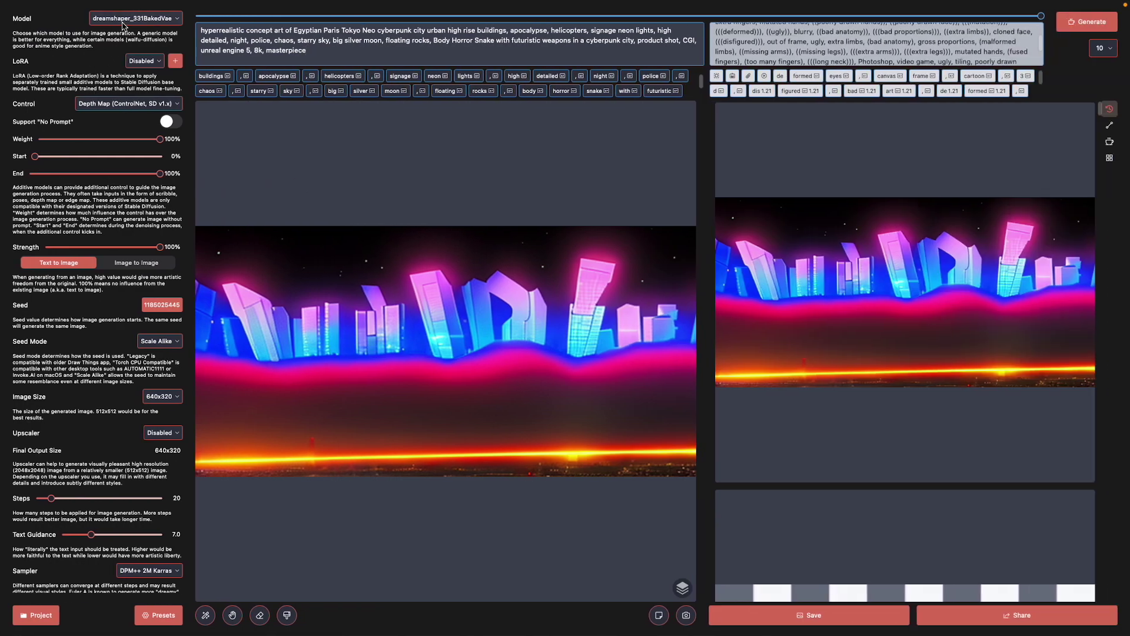
click(123, 22)
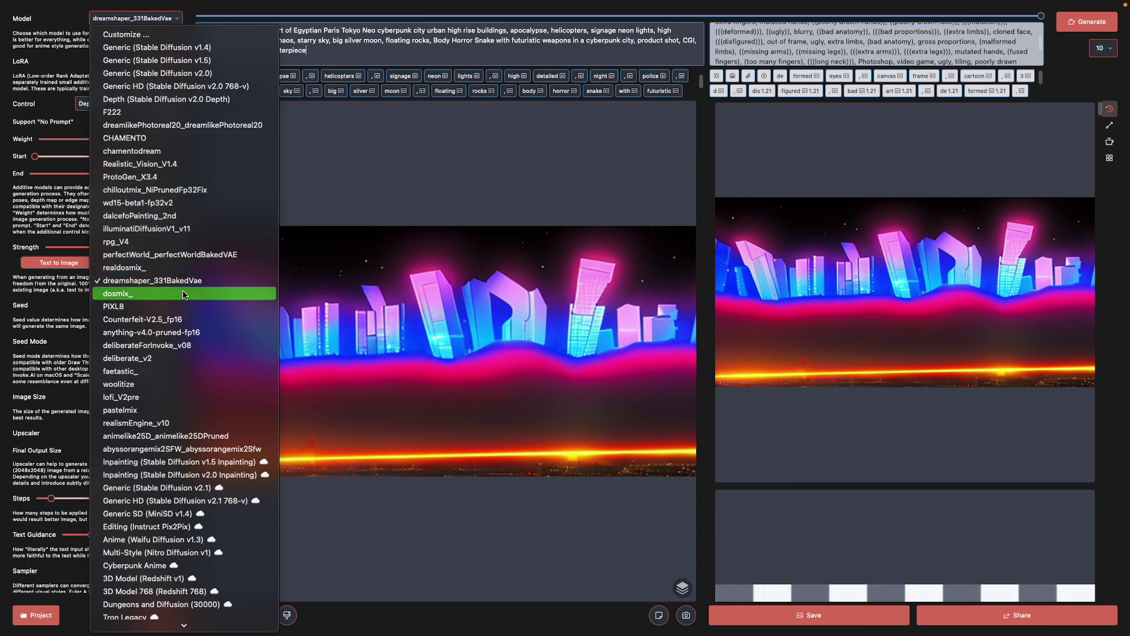
click(182, 358)
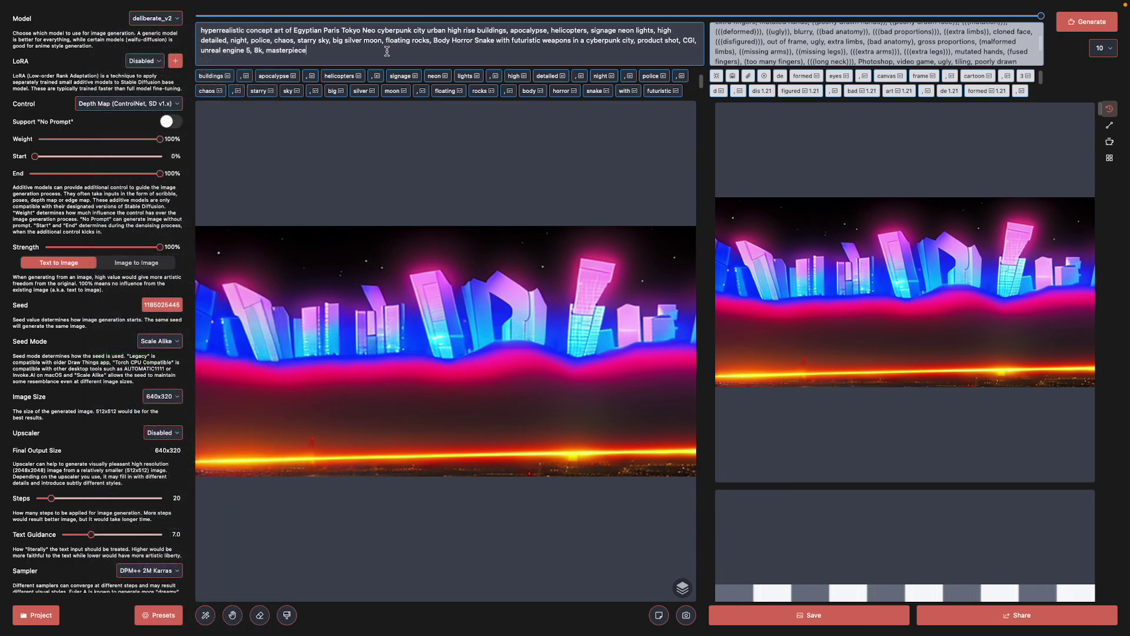
text(1)
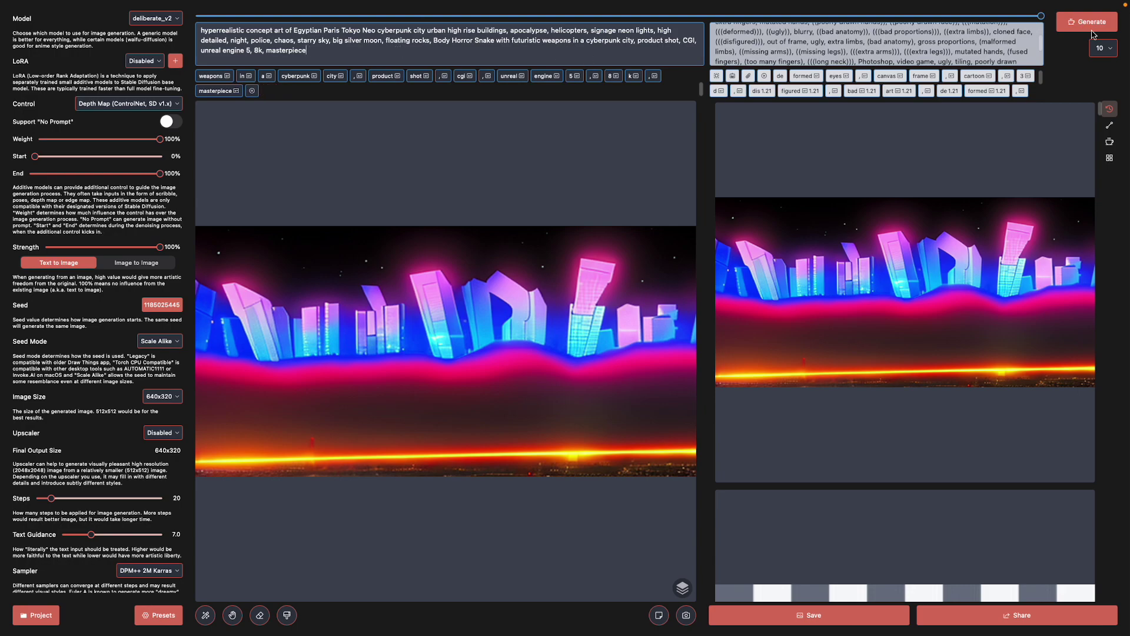
Load equirectangular_006.png from the Desktop as the depth map on a new empty canvas and start the generation
click(659, 615)
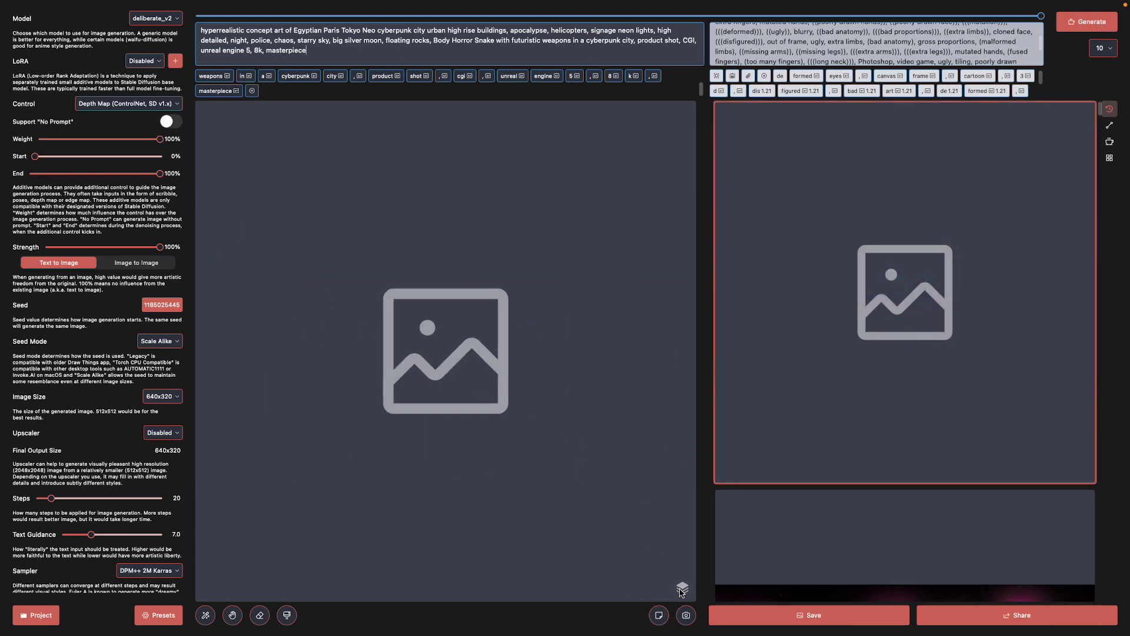
click(683, 587)
mouse_move(736, 555)
mouse_move(802, 567)
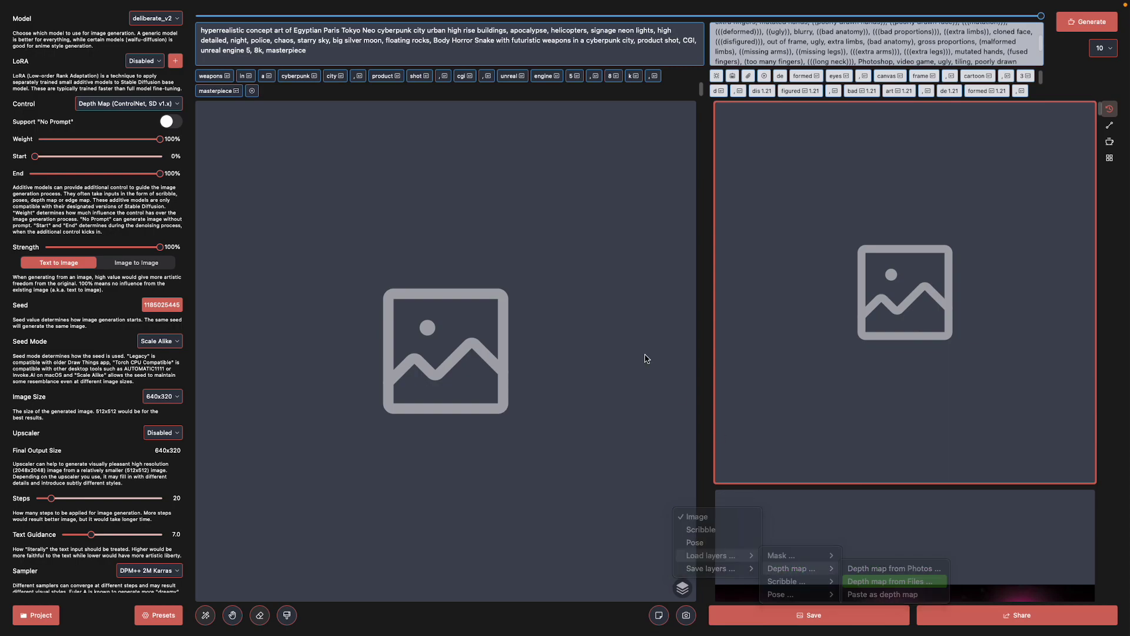
click(877, 583)
click(466, 104)
double_click(477, 106)
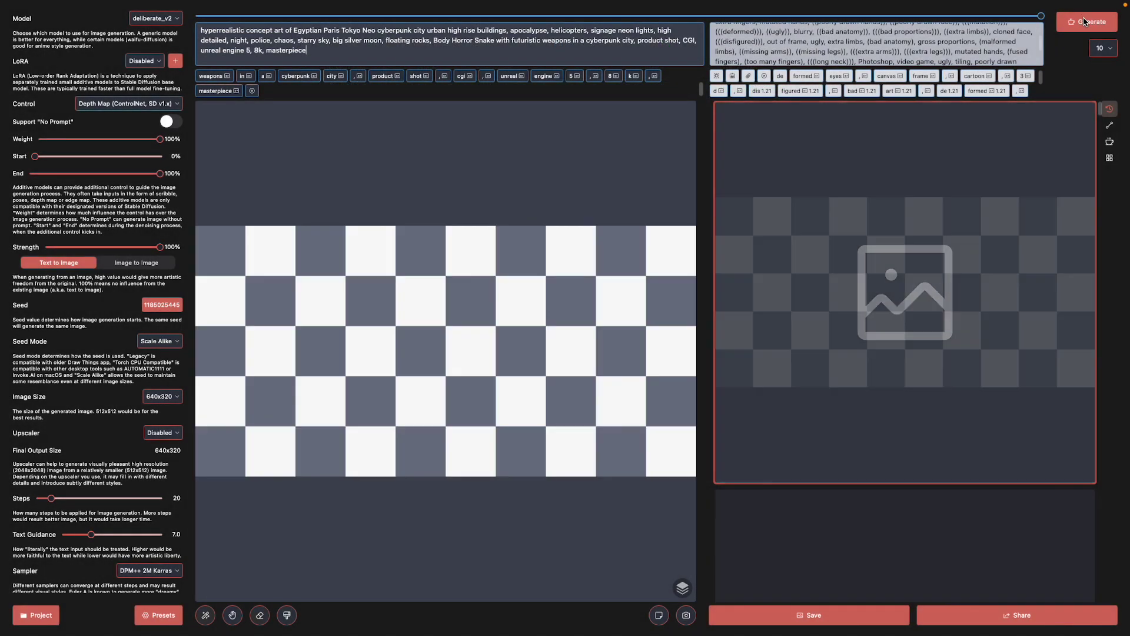
click(1085, 21)
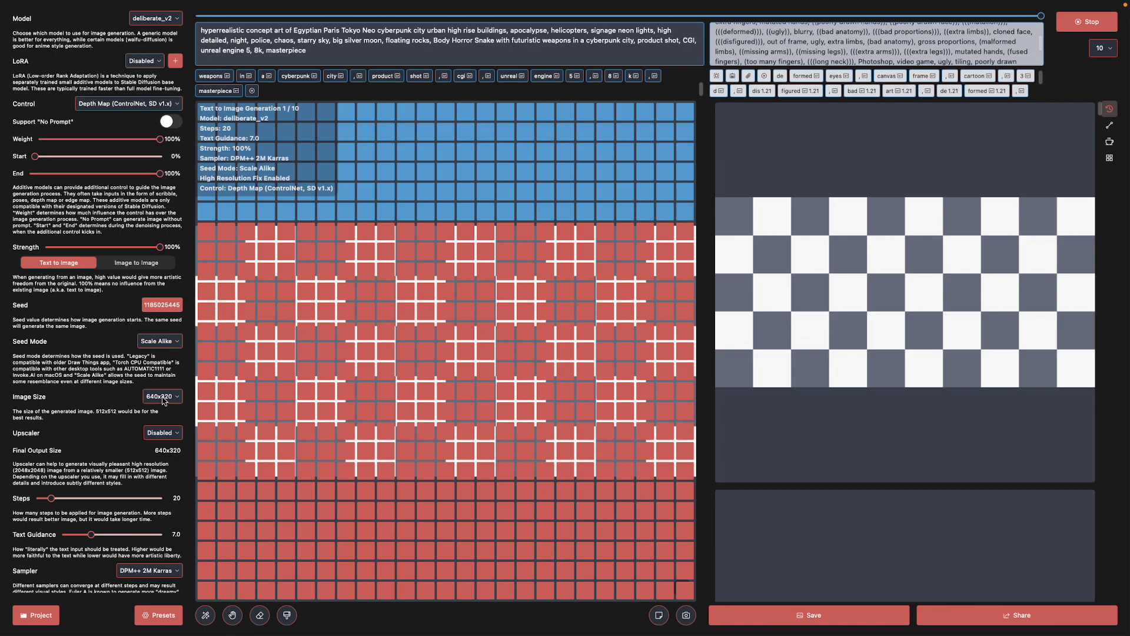
scroll(170, 402, down, 1)
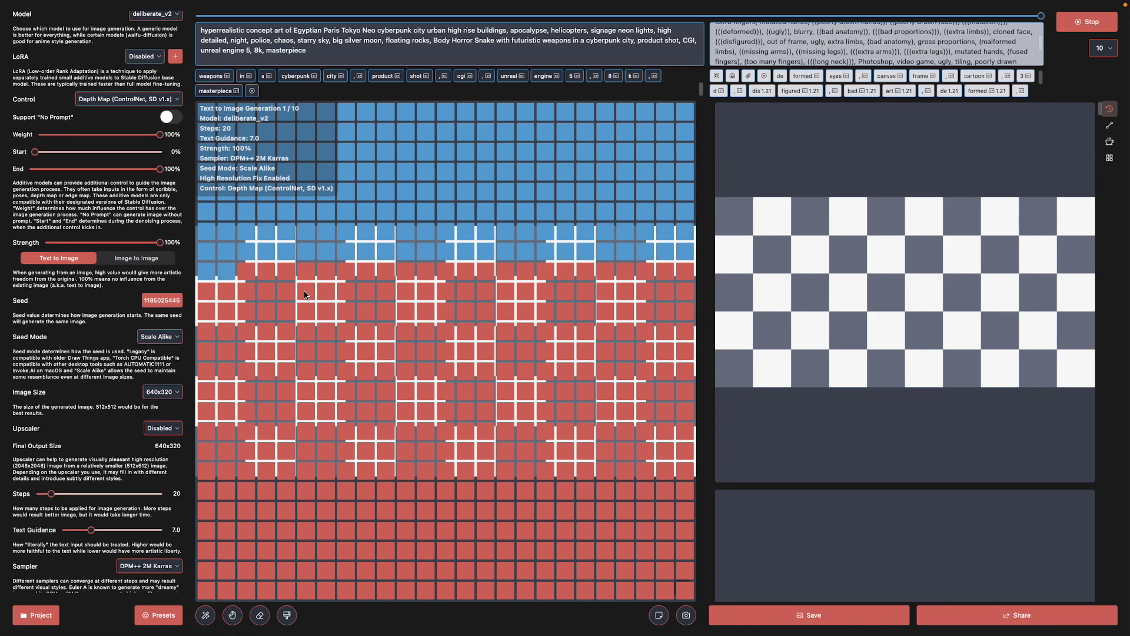
scroll(162, 315, up, 1)
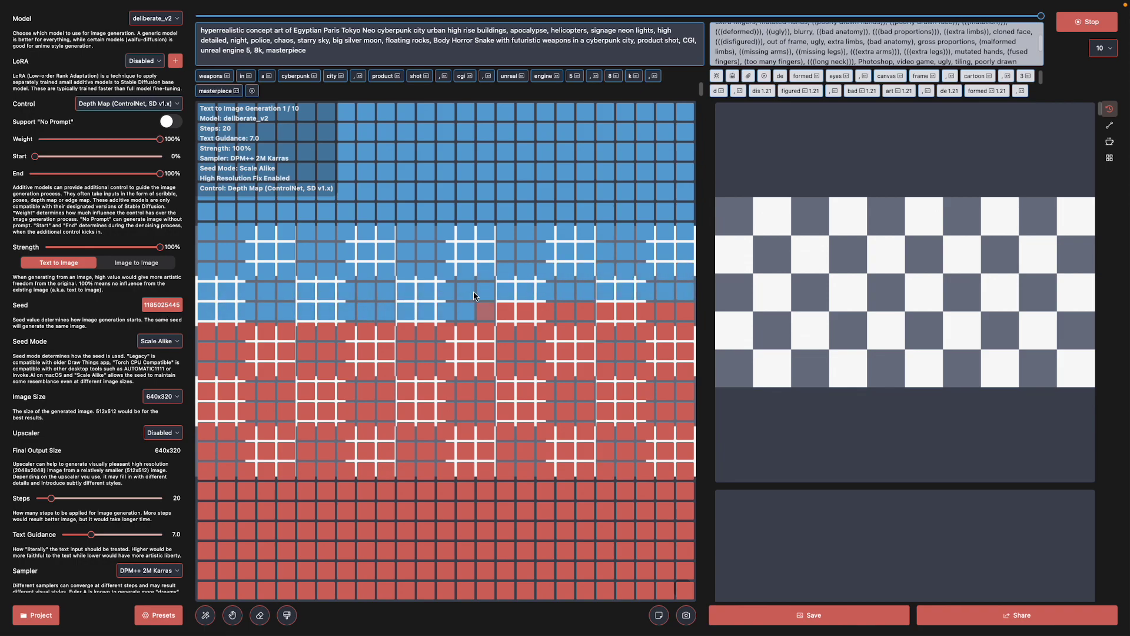
Switch to Blender, close the render result window and look over the block-tower scene
key(ctrl+Left)
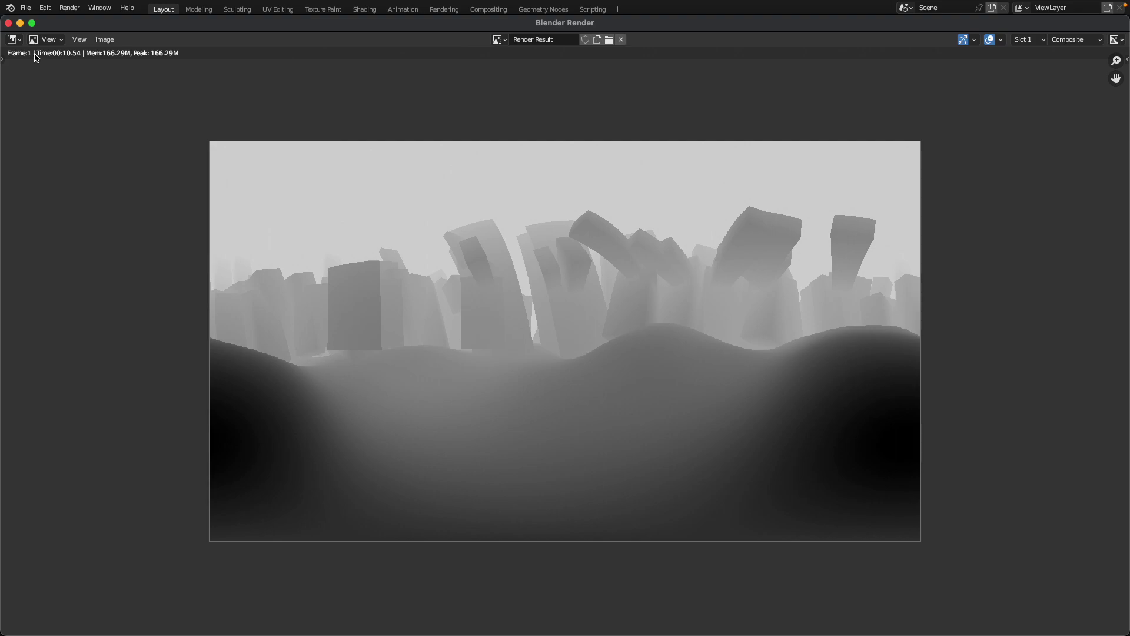
click(8, 23)
middle_drag(498, 333, 313, 271)
scroll(281, 87, up, 6)
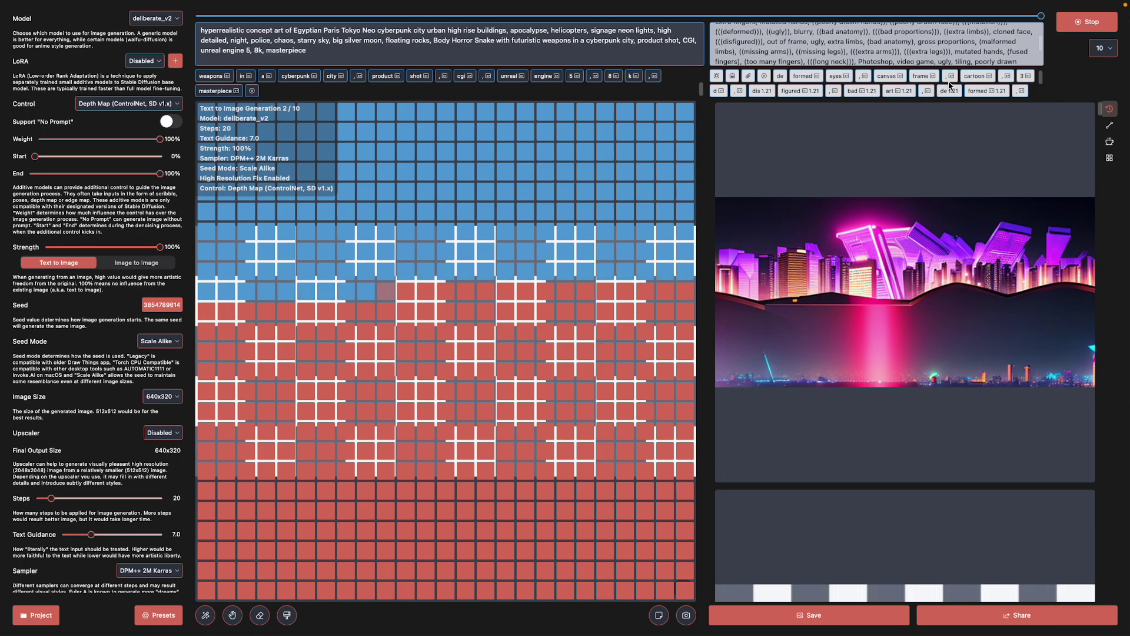
In Draw Things, stop the running generation and display the loaded depth map layer on the canvas
click(1086, 24)
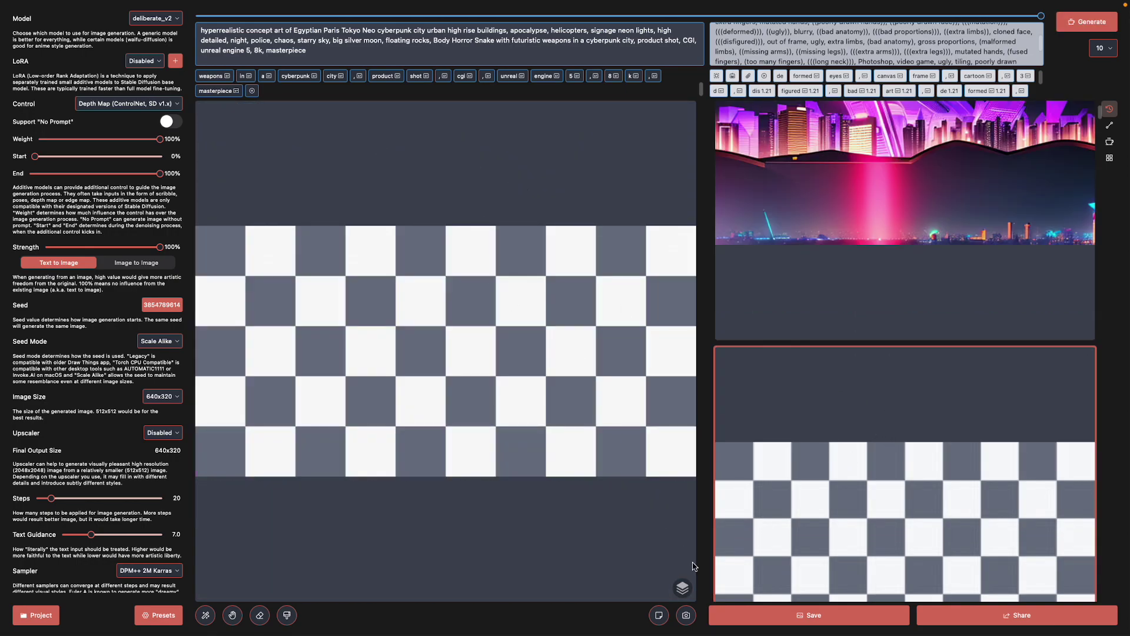
click(682, 587)
click(715, 540)
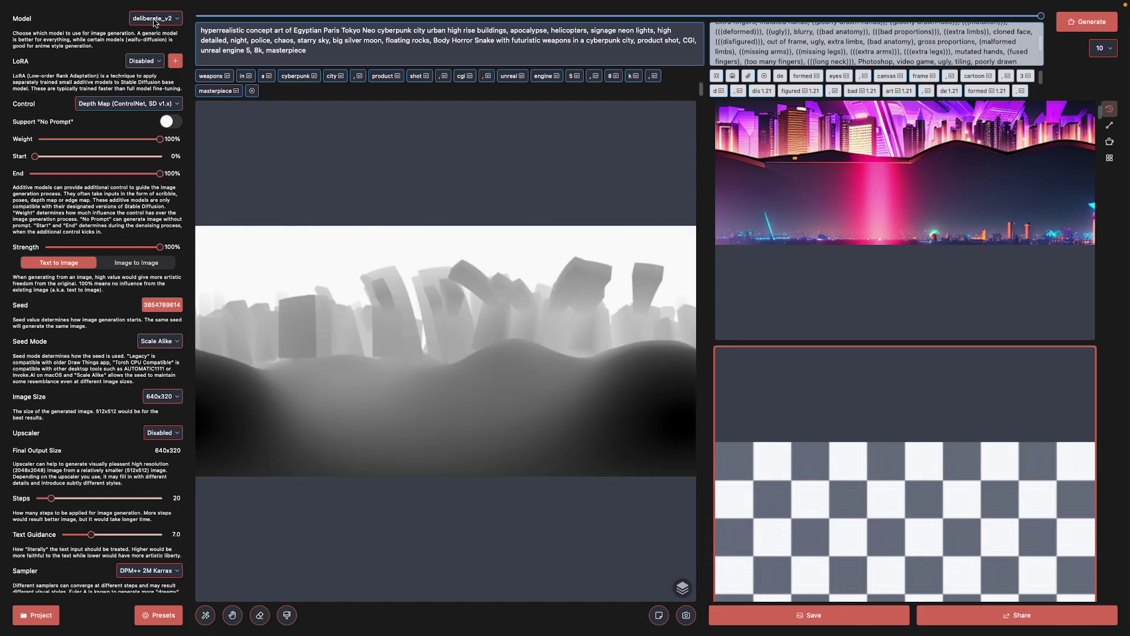
Generate with the realismEngine_v10 model and the Depth Map (ControlNet, SD v2.x) control
click(154, 21)
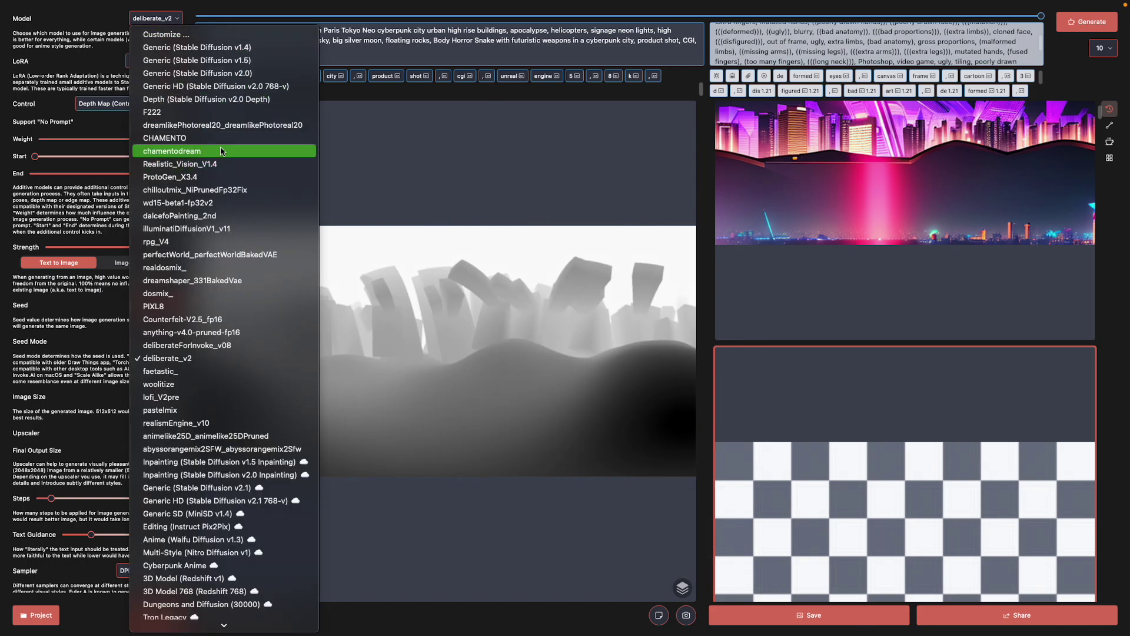
click(177, 423)
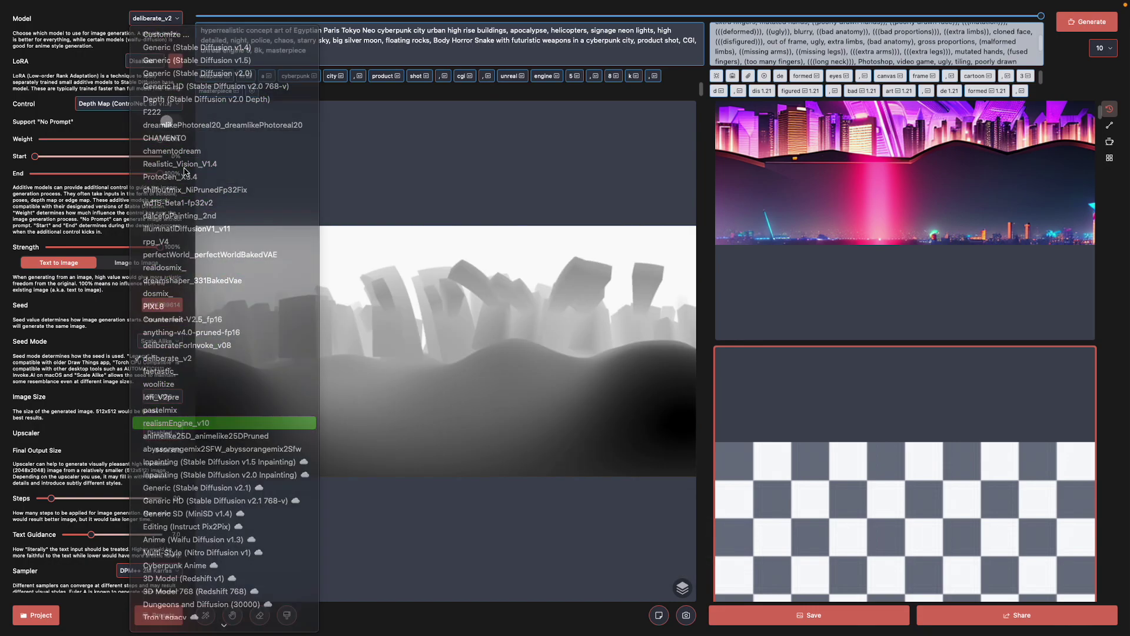
click(144, 106)
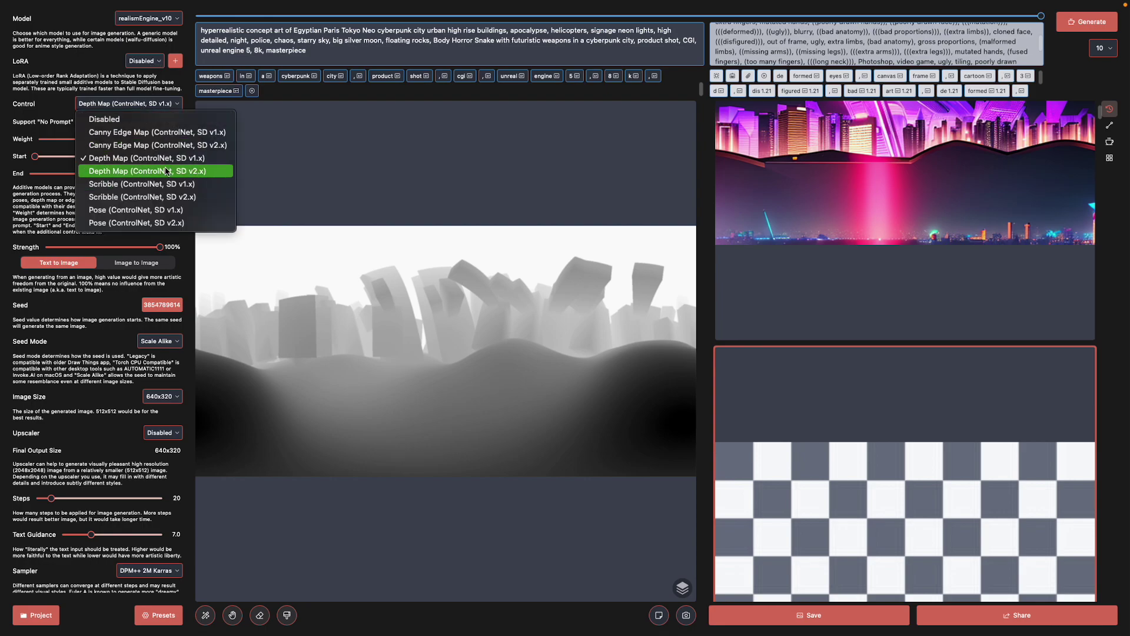
click(164, 171)
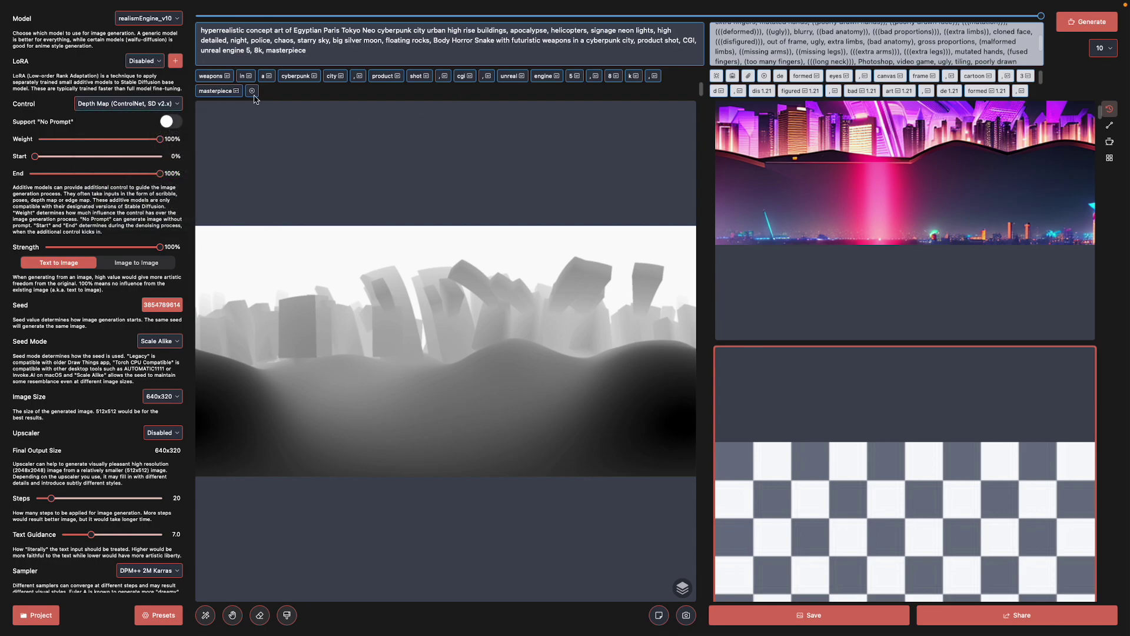
click(1087, 21)
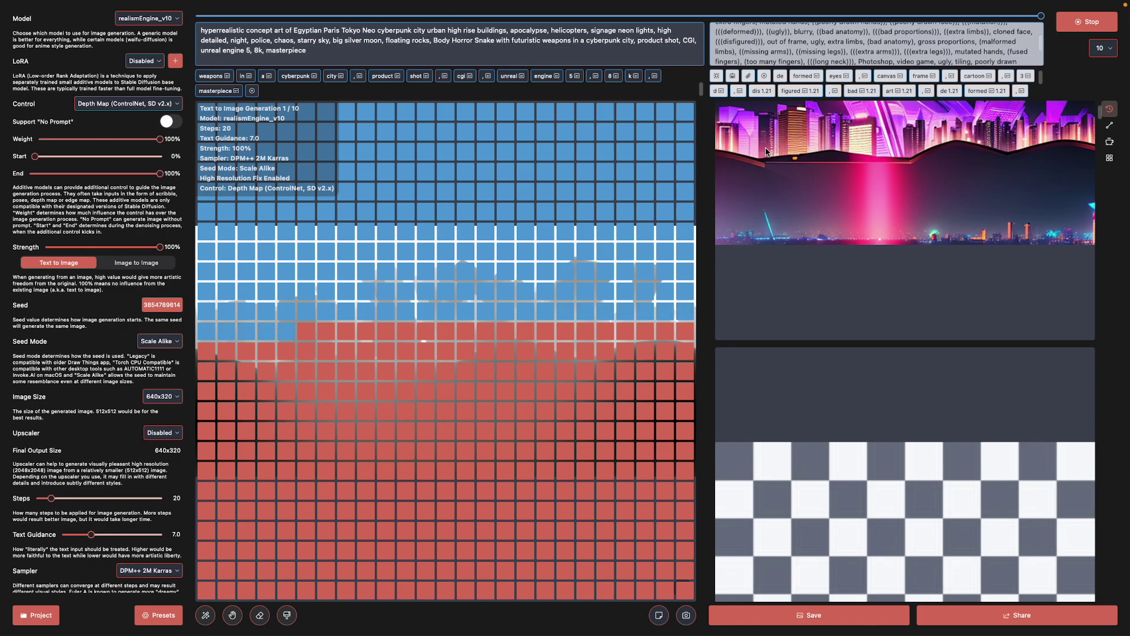
In Blender, select the camera among the towers and raise it about 7.14 m along the global Z axis
scroll(765, 176, up, 3)
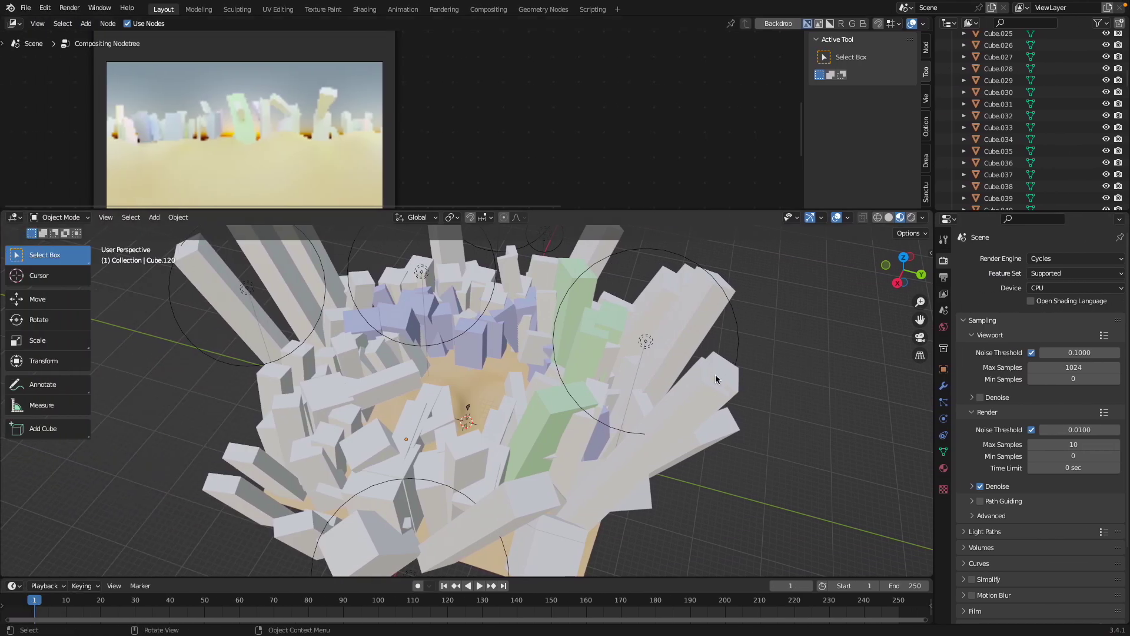
middle_drag(723, 377, 676, 454)
scroll(545, 412, up, 6)
click(488, 428)
scroll(511, 426, down, 10)
middle_drag(511, 418, 400, 363)
scroll(454, 393, up, 6)
key(g)
key(z)
click(499, 354)
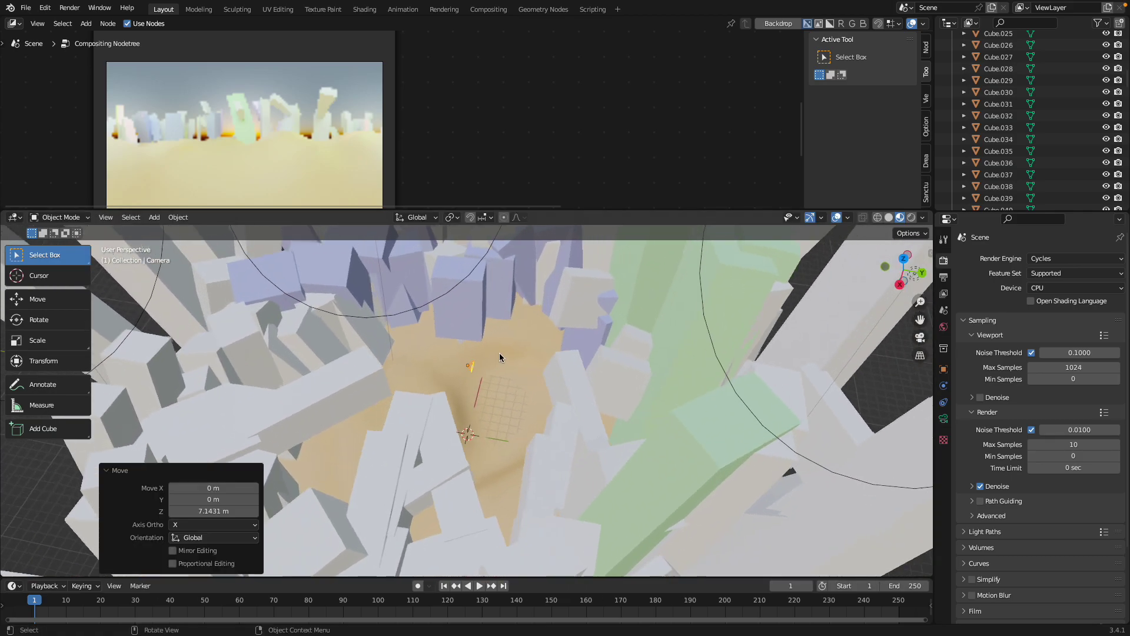
Render the scene from the raised camera and save the depth image to the Desktop as equirectangular_007.png
click(70, 8)
click(80, 26)
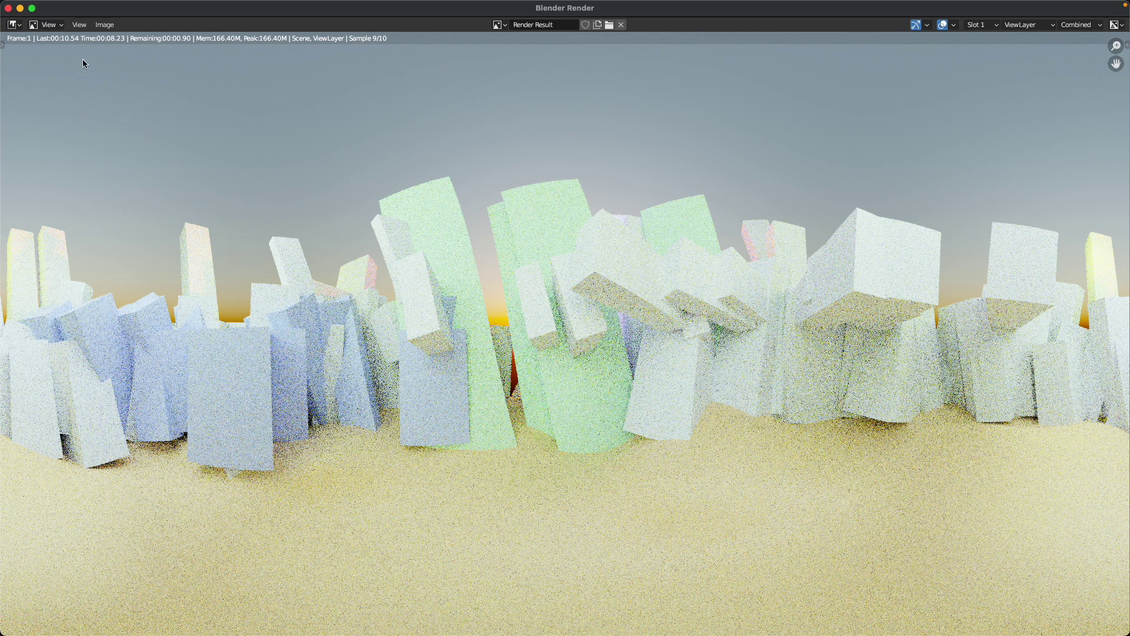
click(104, 25)
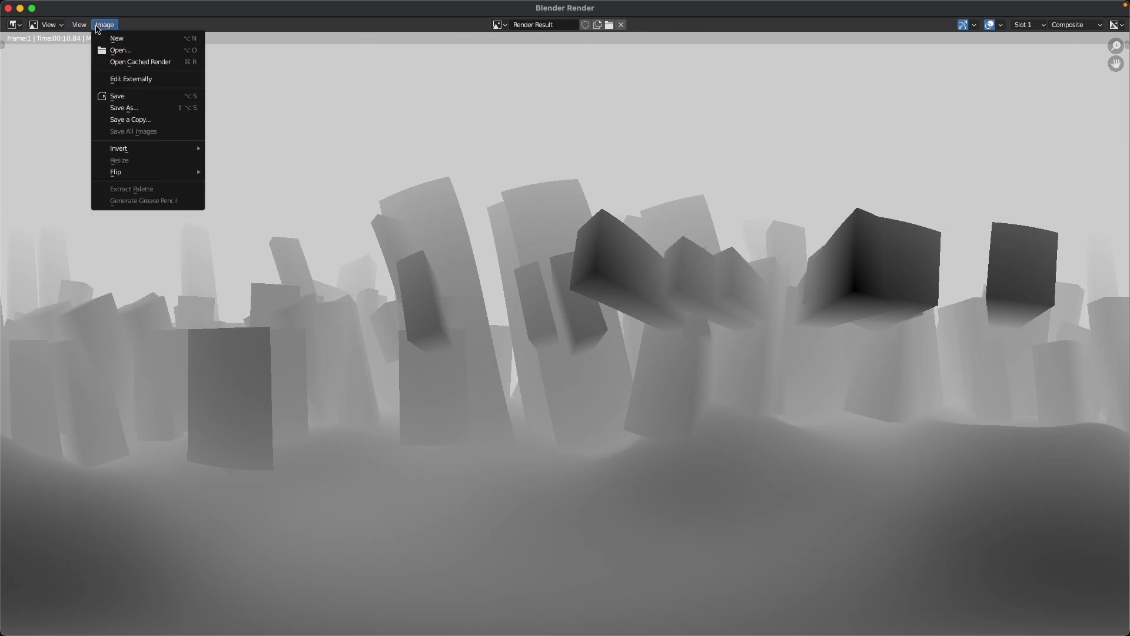
click(119, 110)
click(683, 519)
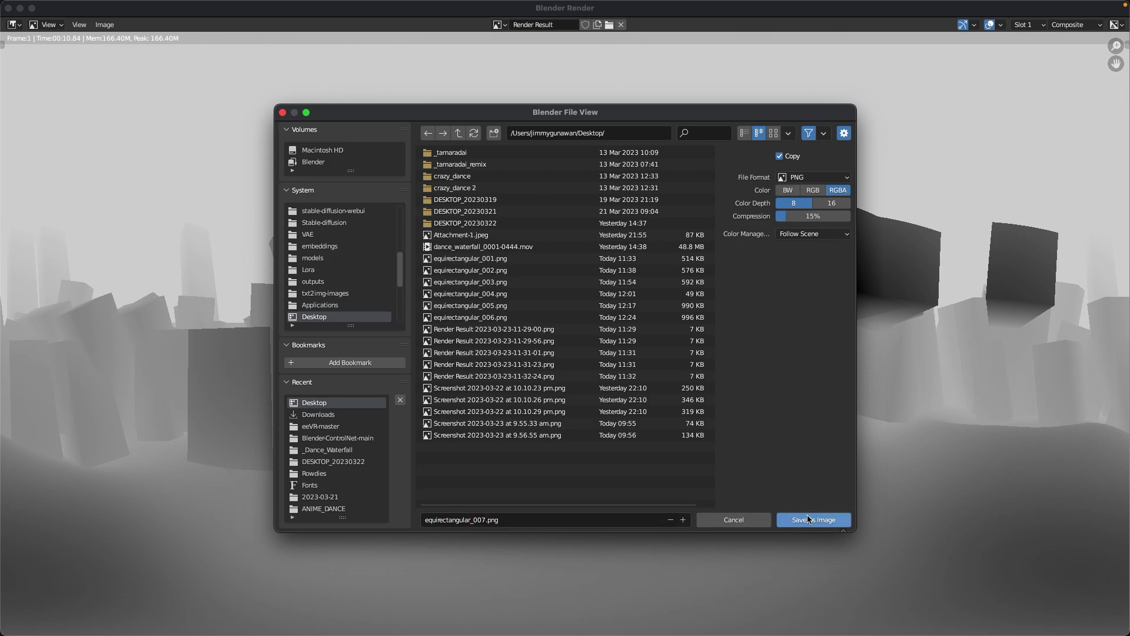
click(809, 519)
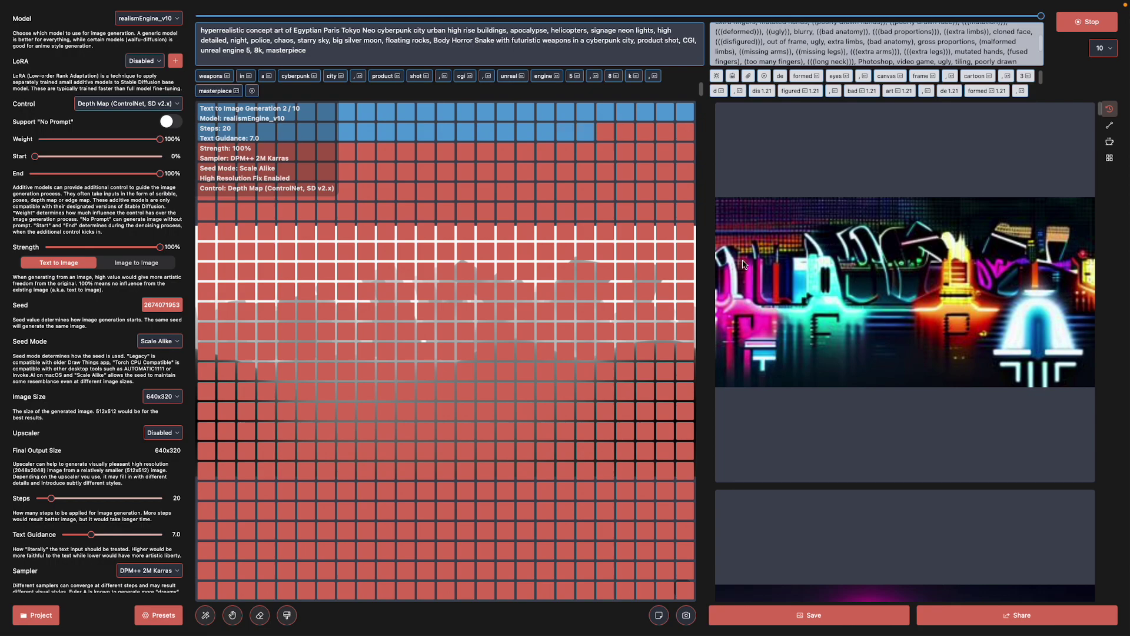
Compare the generated city image in Draw Things with the new depth render in Blender
scroll(892, 315, down, 3)
scroll(893, 315, up, 3)
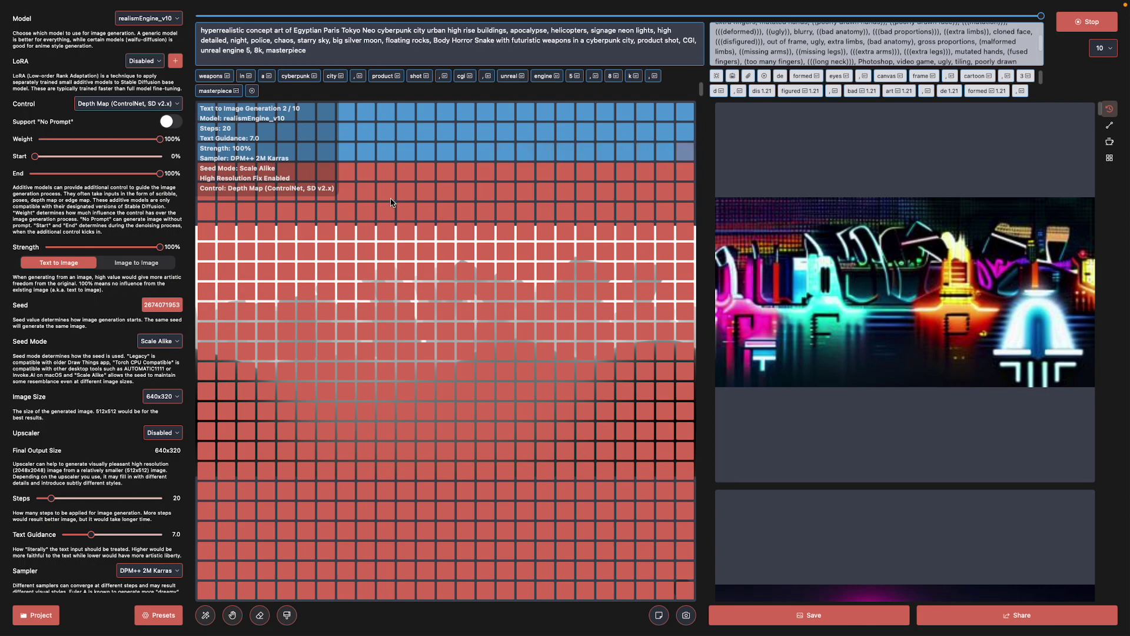
key(ctrl+Left)
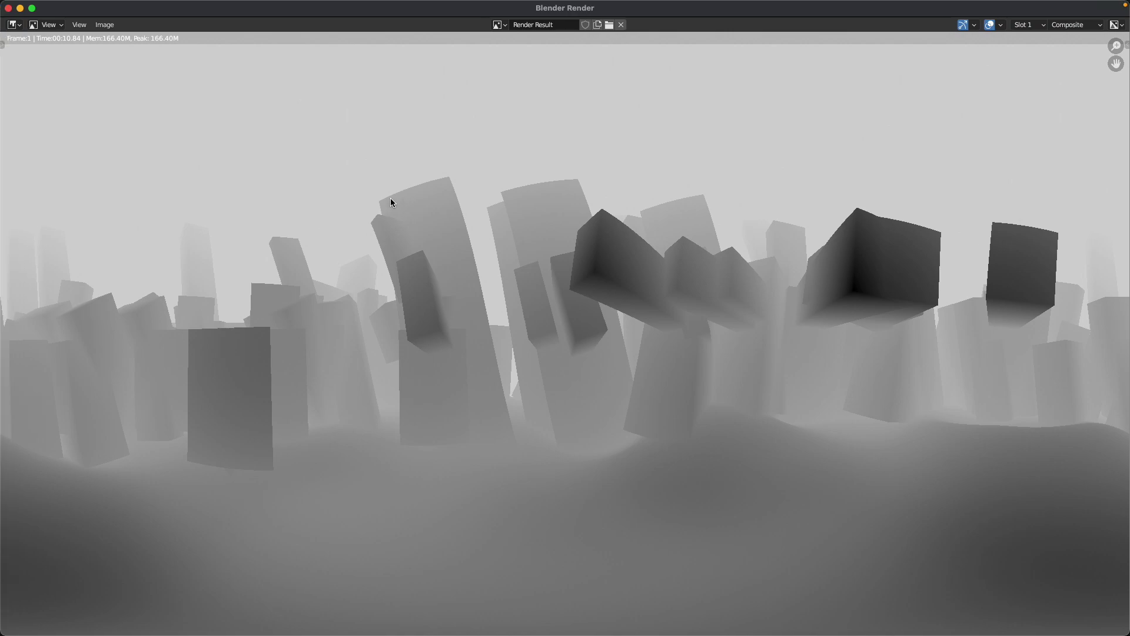
scroll(444, 238, down, 2)
scroll(444, 236, up, 1)
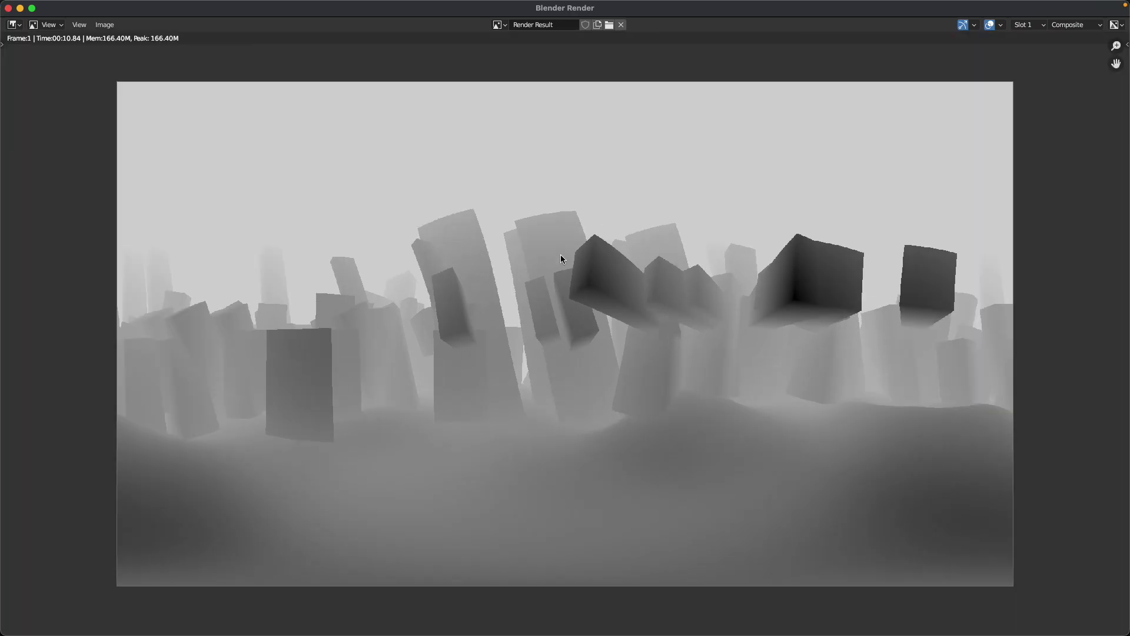
key(ctrl+Right)
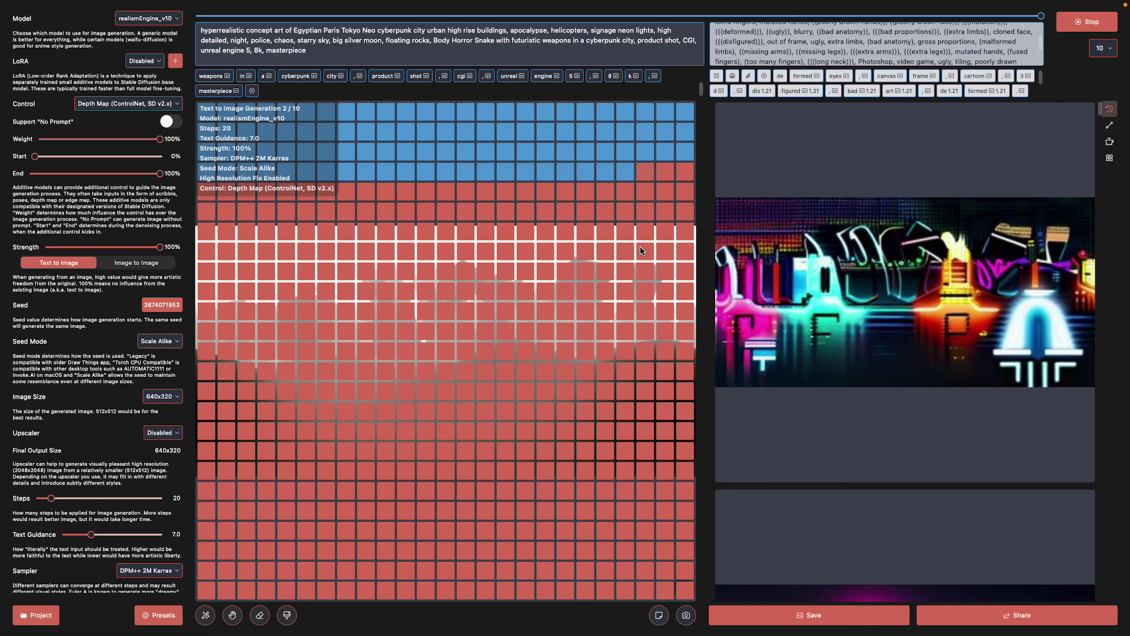
Switch from Draw Things to the desktop that holds the saved equirectangular images
key(ctrl+Left)
key(ctrl+Left)
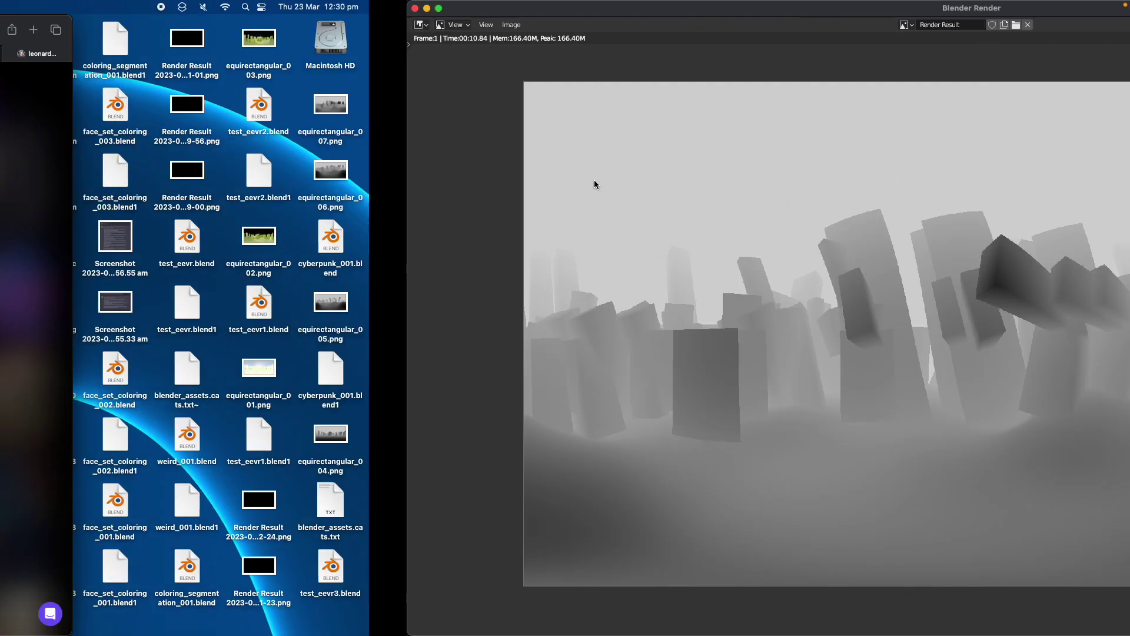